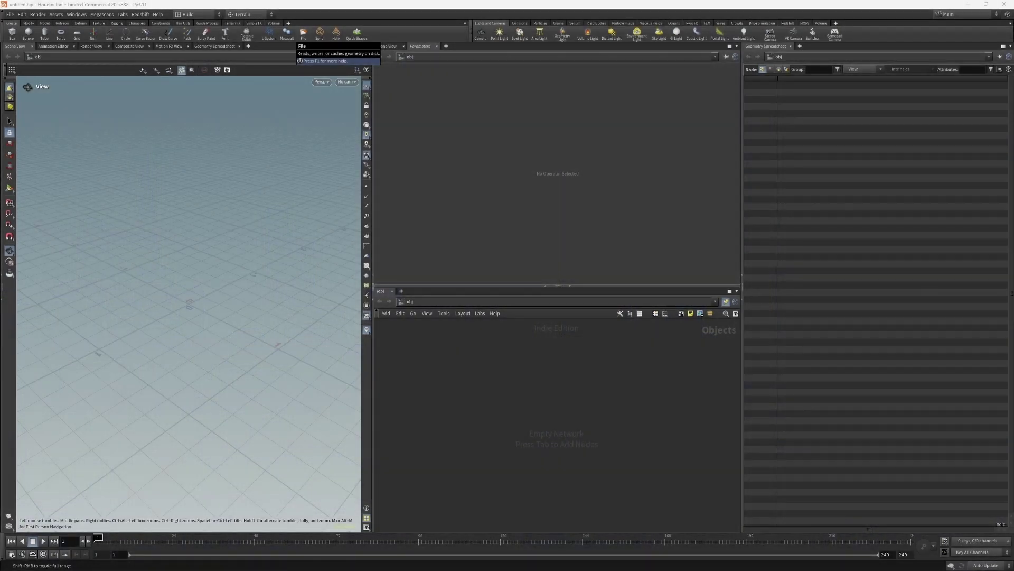
Step: Switch to the browser and review the mapzilla, QGIS, John Snow cholera map and data, London GIS boundary and Geofabrik England download pages
{"action": "key", "text": "alt+Tab"}
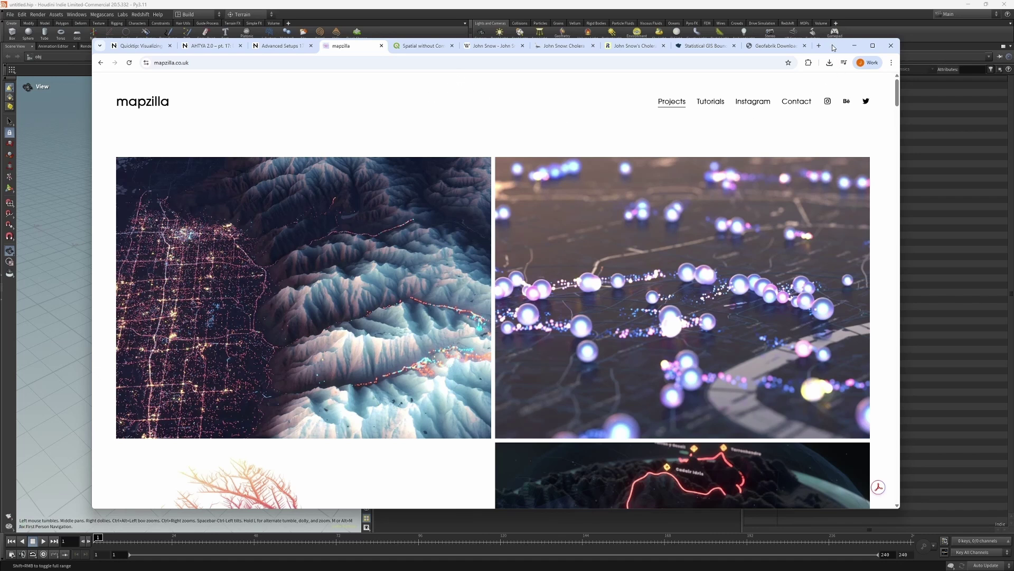
{"action": "left_click", "coordinate": [854, 46]}
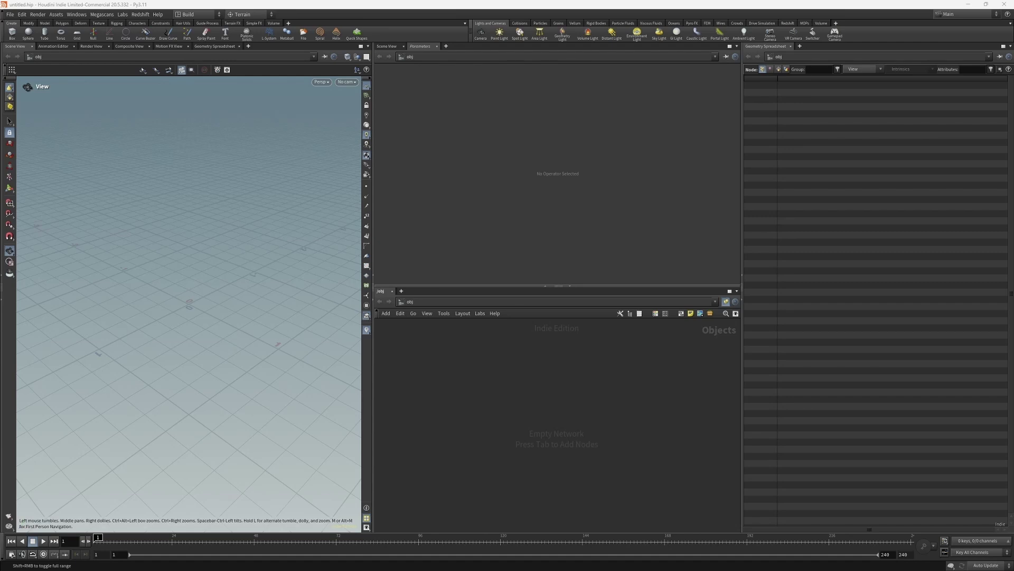
{"action": "key", "text": "alt+Tab"}
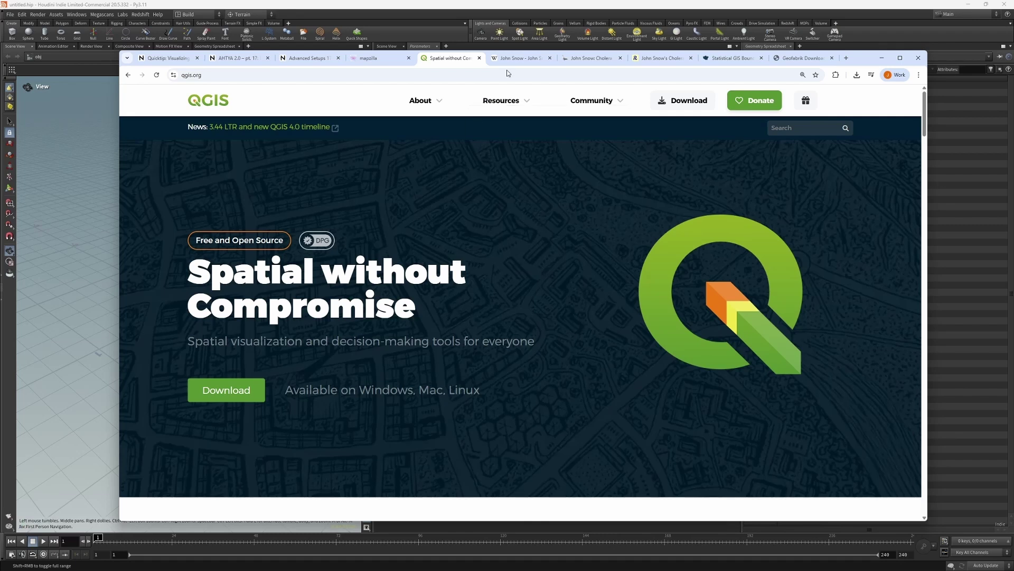
{"action": "left_click", "coordinate": [518, 59]}
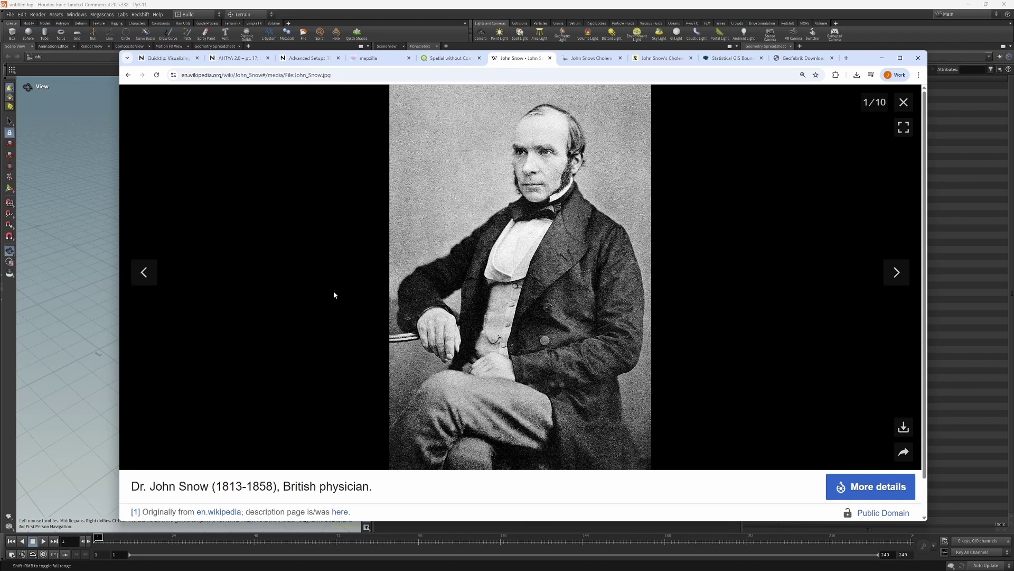
{"action": "key", "text": "ctrl+Tab"}
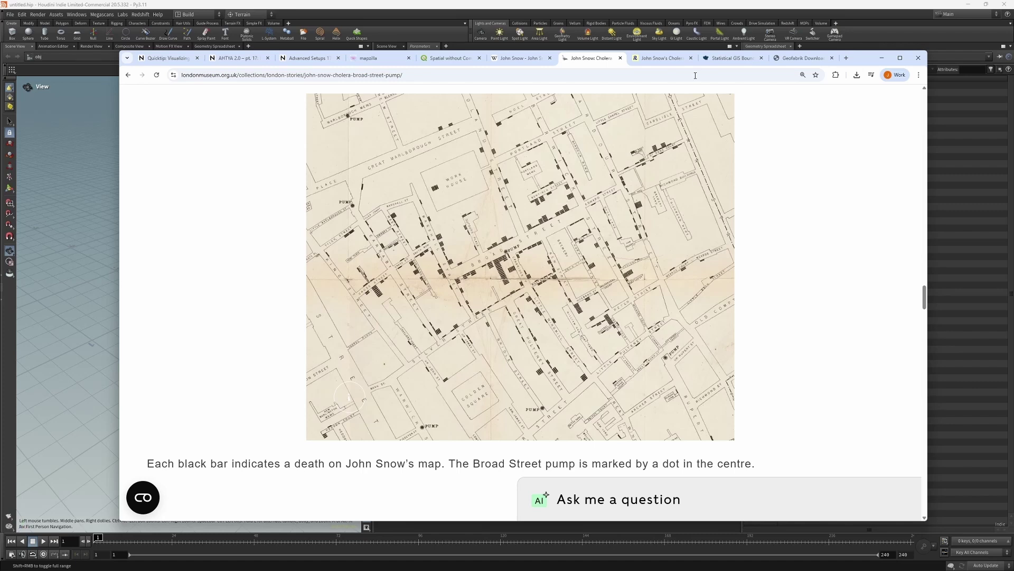
{"action": "left_click", "coordinate": [659, 58]}
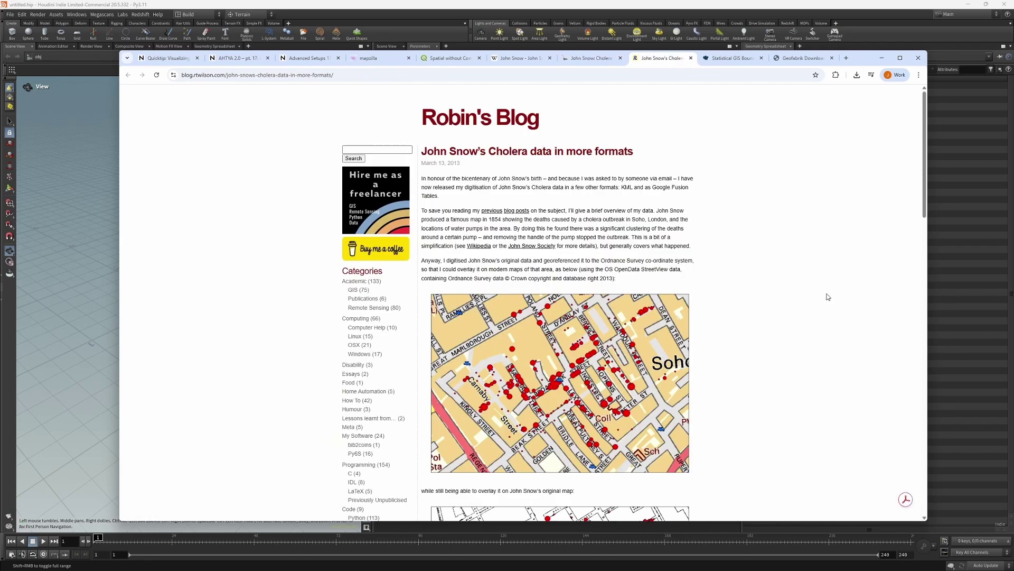
{"action": "key", "text": "ctrl+Tab"}
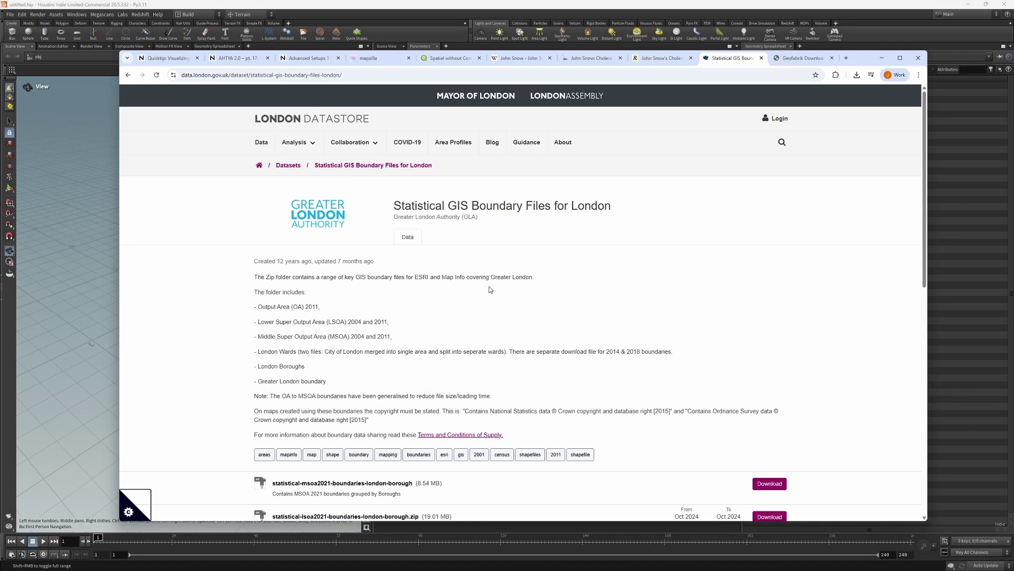
{"action": "left_click", "coordinate": [801, 58]}
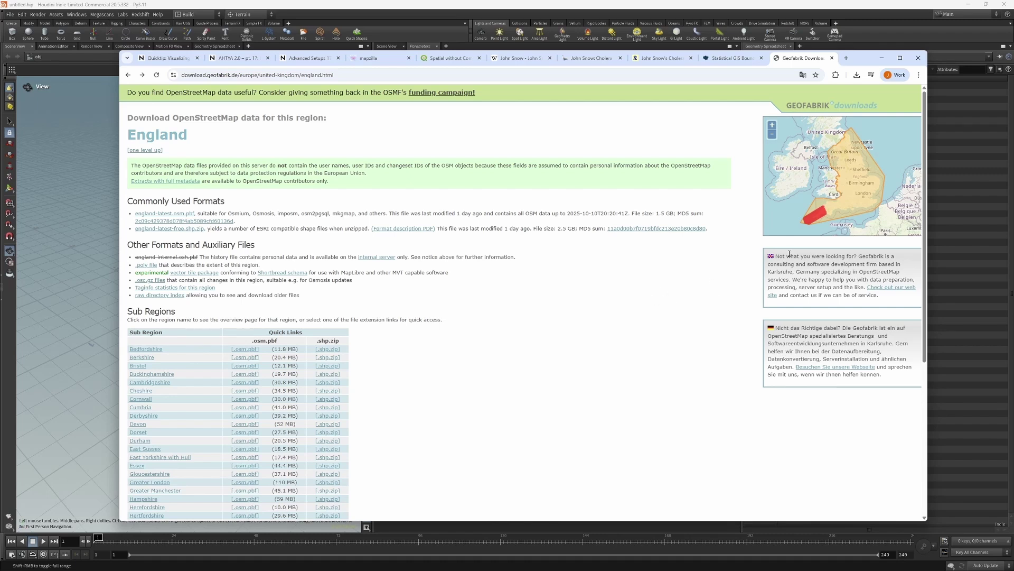
{"action": "scroll", "coordinate": [459, 294], "scroll_direction": "down", "scroll_amount": 2}
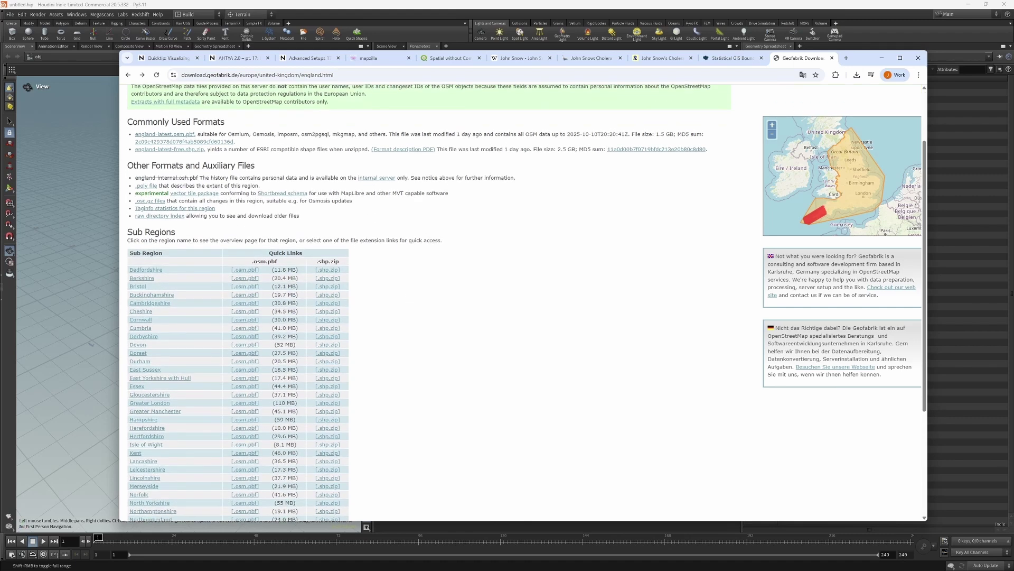
Step: Switch to QGIS, load the Cholera_Deaths layer with the OSGB 1936 to WGS 84 (6) transformation, and review the project's coordinate reference system
{"action": "key", "text": "alt+Tab"}
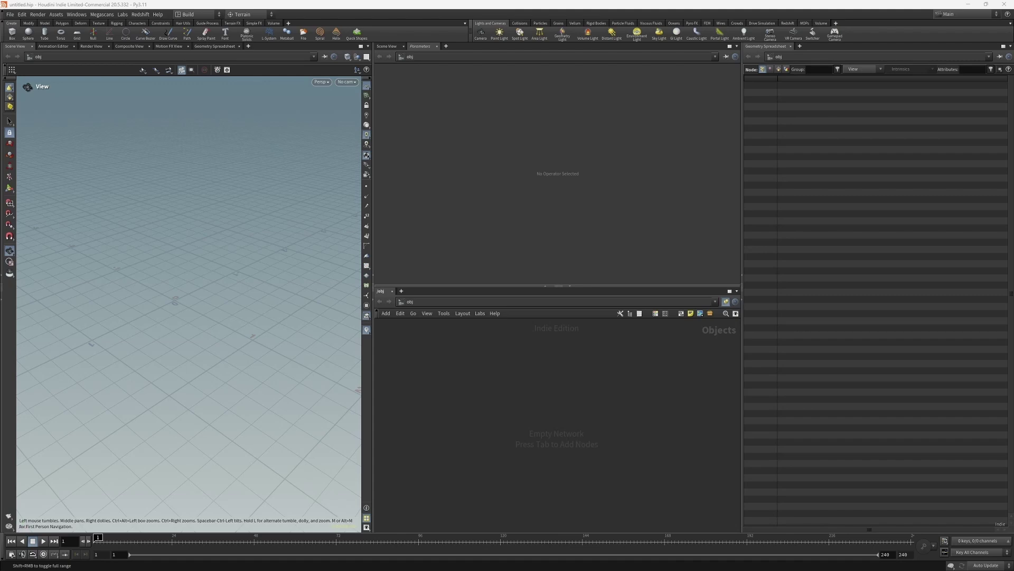
{"action": "key", "text": "alt+Tab"}
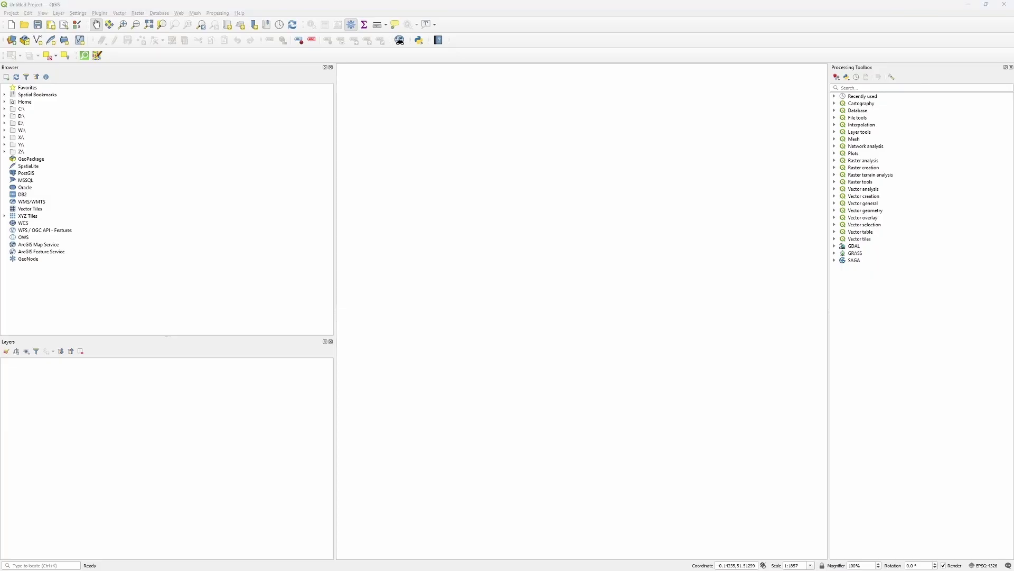
{"action": "left_click_drag", "start_coordinate": [31, 315], "coordinate": [592, 293]}
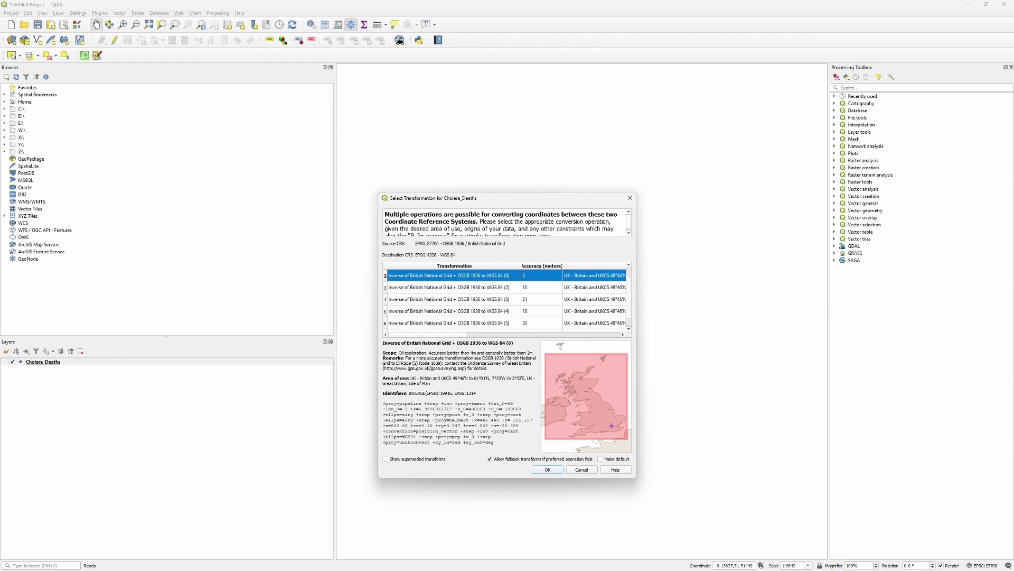
{"action": "left_click", "coordinate": [540, 470]}
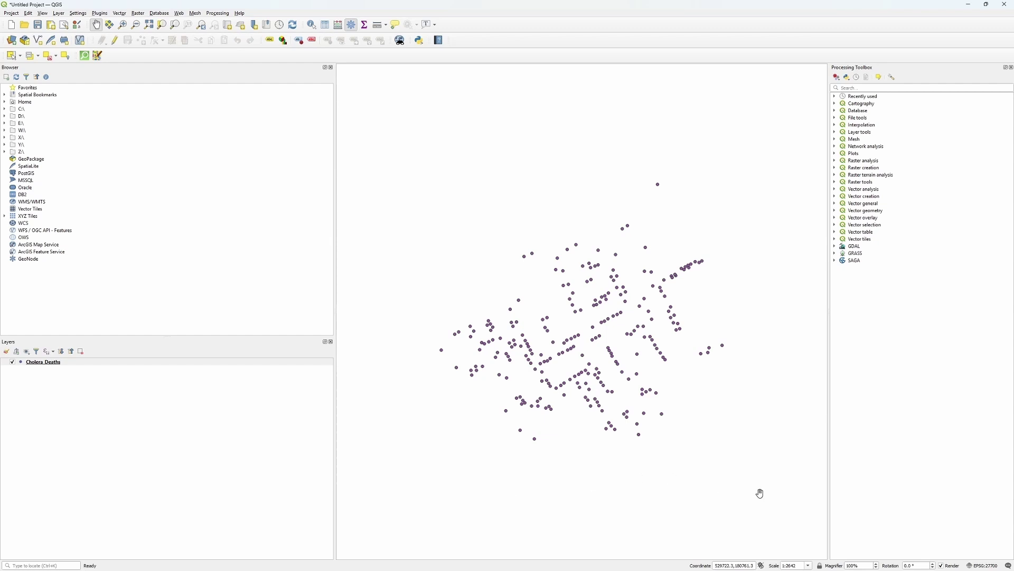
{"action": "left_click", "coordinate": [986, 566]}
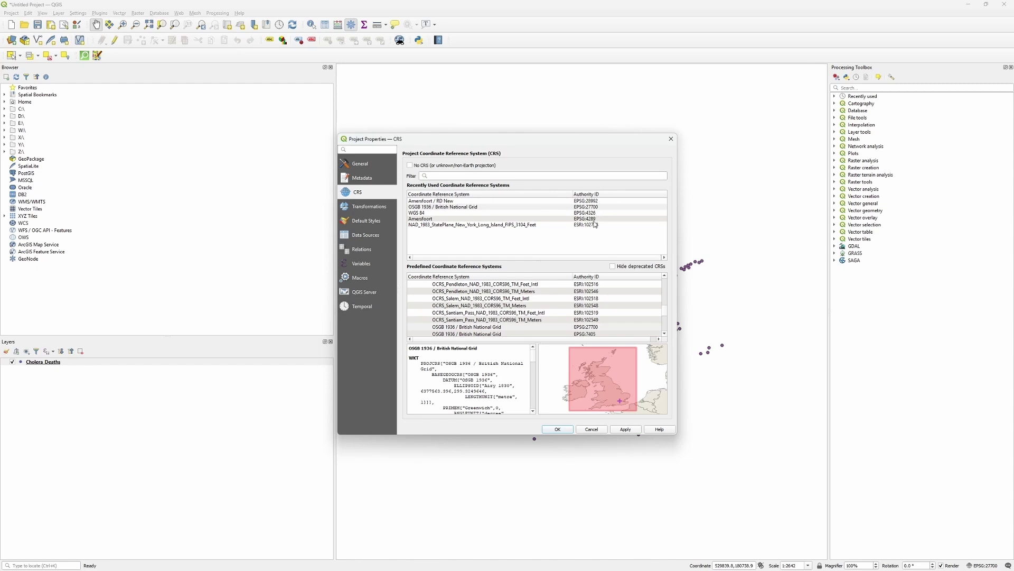
{"action": "left_click", "coordinate": [674, 141]}
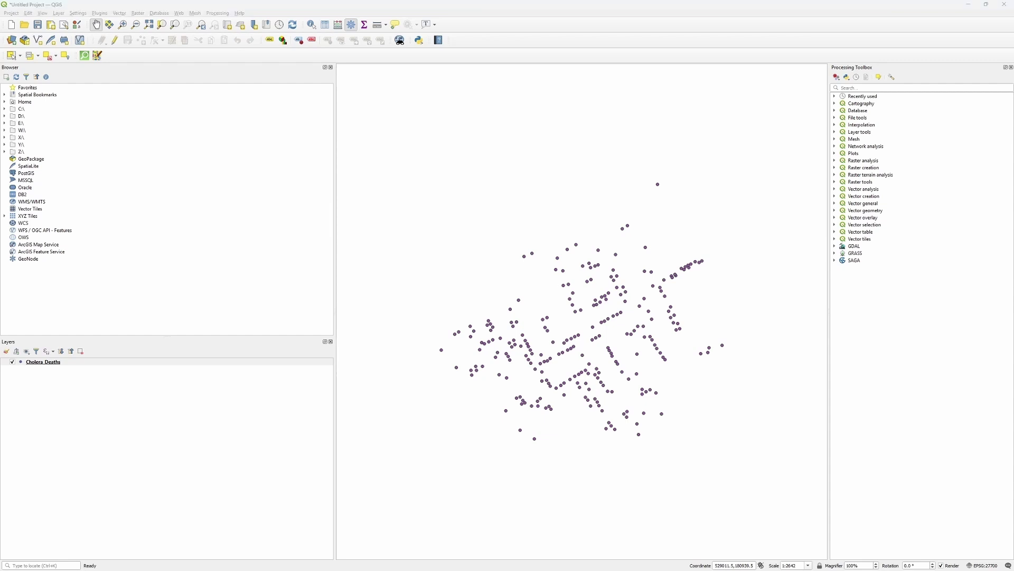
Step: Add the Pumps layer to the project and toggle Cholera_Deaths off and on to compare the two point sets
{"action": "left_click_drag", "start_coordinate": [0, 380], "coordinate": [555, 291]}
{"action": "left_click", "coordinate": [13, 370]}
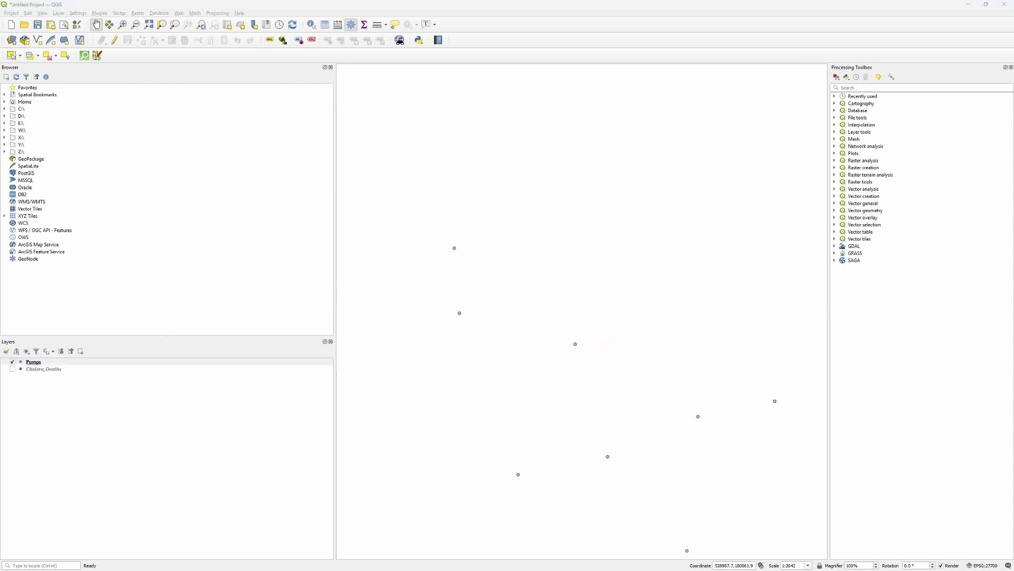
{"action": "left_click", "coordinate": [12, 369]}
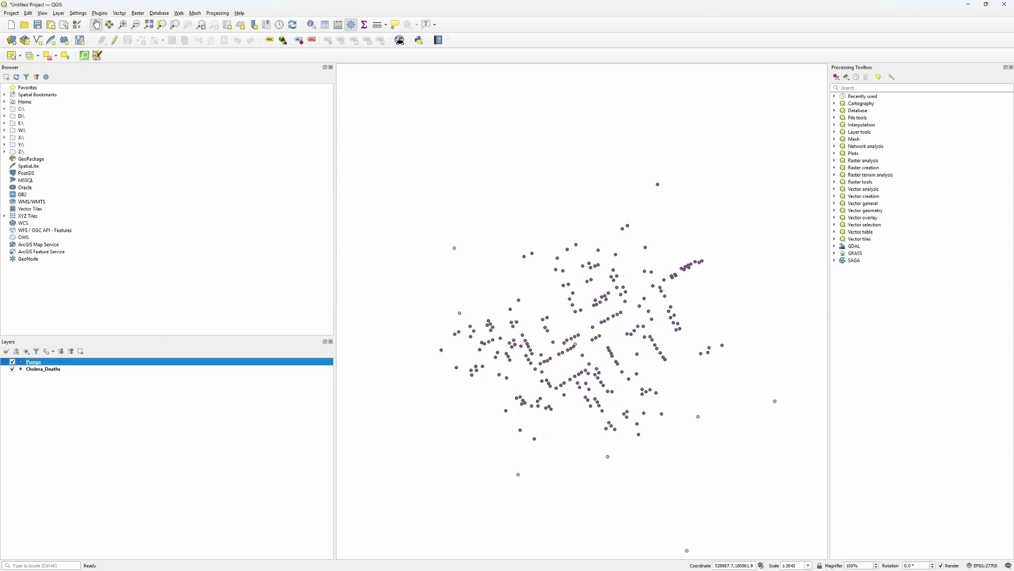
Step: Examine the Id and Count fields in the Cholera_Deaths layer's attribute table
{"action": "left_click", "coordinate": [79, 369]}
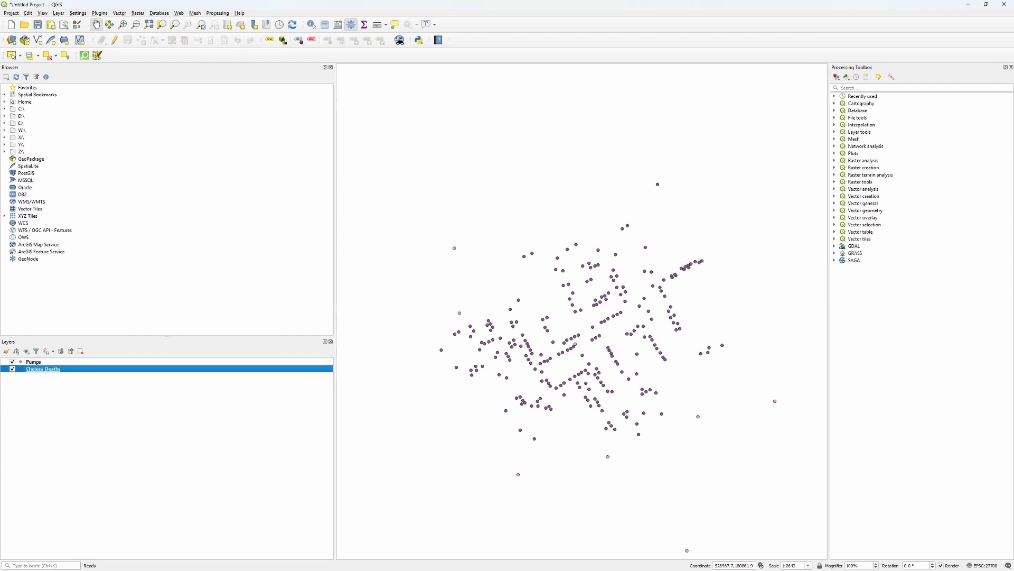
{"action": "right_click", "coordinate": [83, 374]}
{"action": "left_click", "coordinate": [88, 376]}
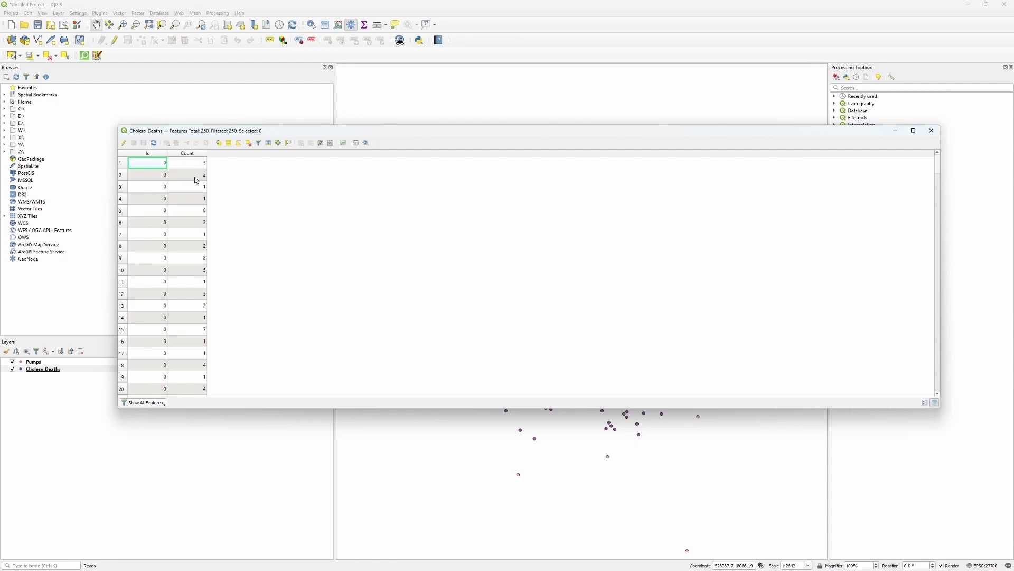
{"action": "left_click", "coordinate": [933, 131]}
Step: Run Add geometry attributes on the Cholera_Deaths layer using the layer CRS, with output to a temporary layer
{"action": "left_click", "coordinate": [902, 88]}
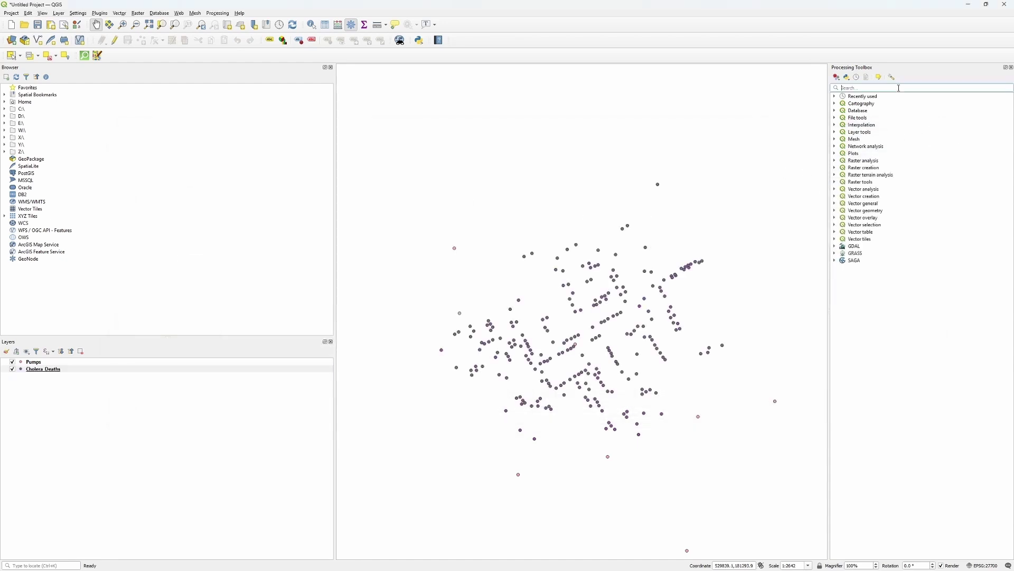
{"action": "type", "text": "add geometry att"}
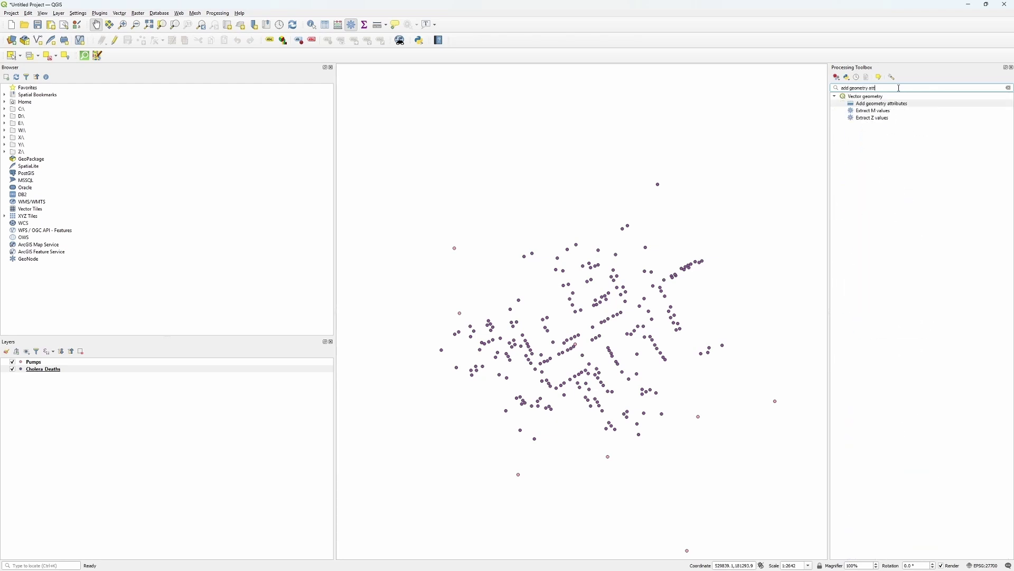
{"action": "key", "text": "Return"}
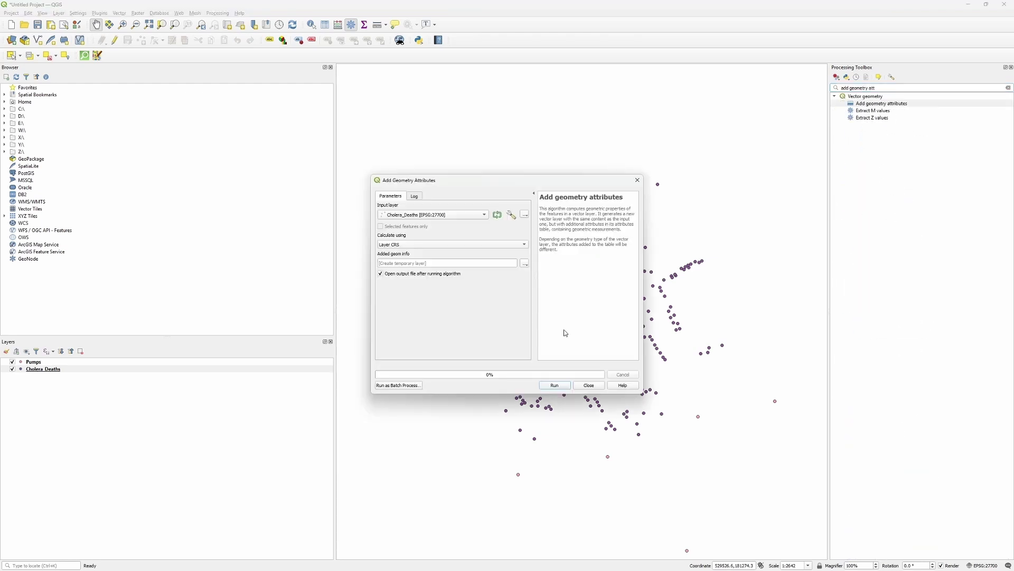
{"action": "left_click", "coordinate": [555, 385]}
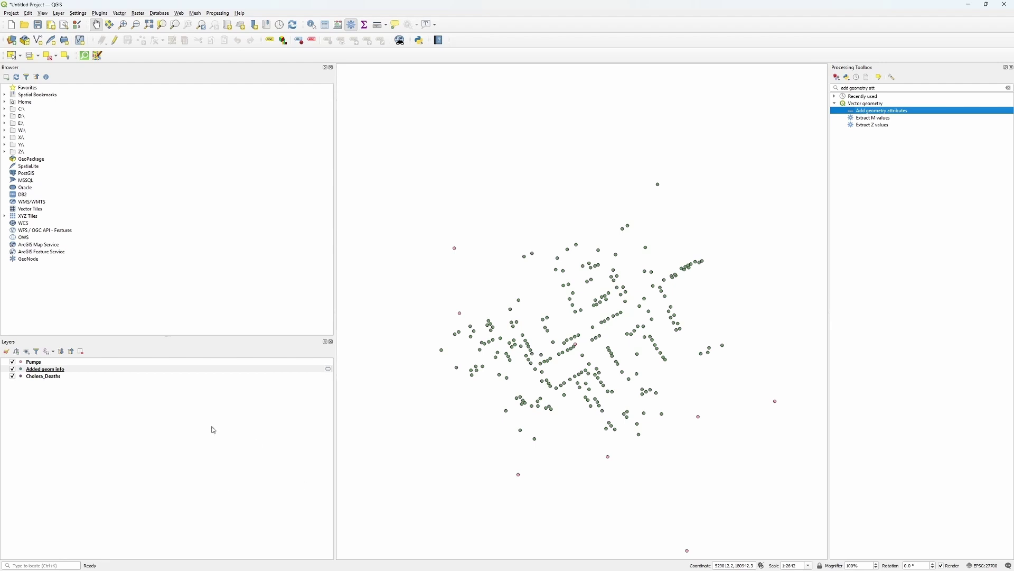
Step: Hide the original Cholera_Deaths layer and check the coordinate fields in the new Added geom info layer's attribute table
{"action": "left_click", "coordinate": [12, 377]}
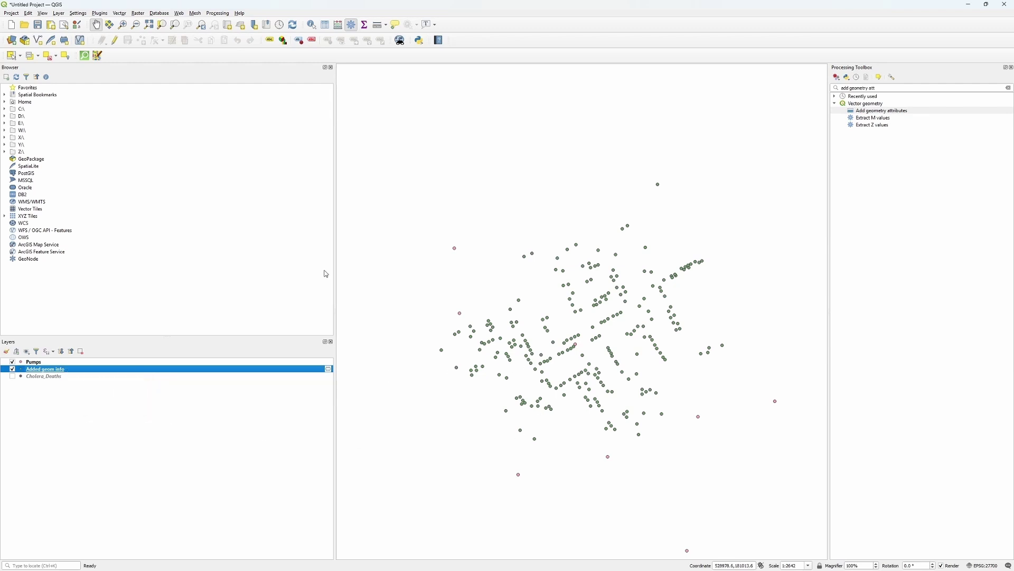
{"action": "left_click", "coordinate": [325, 27]}
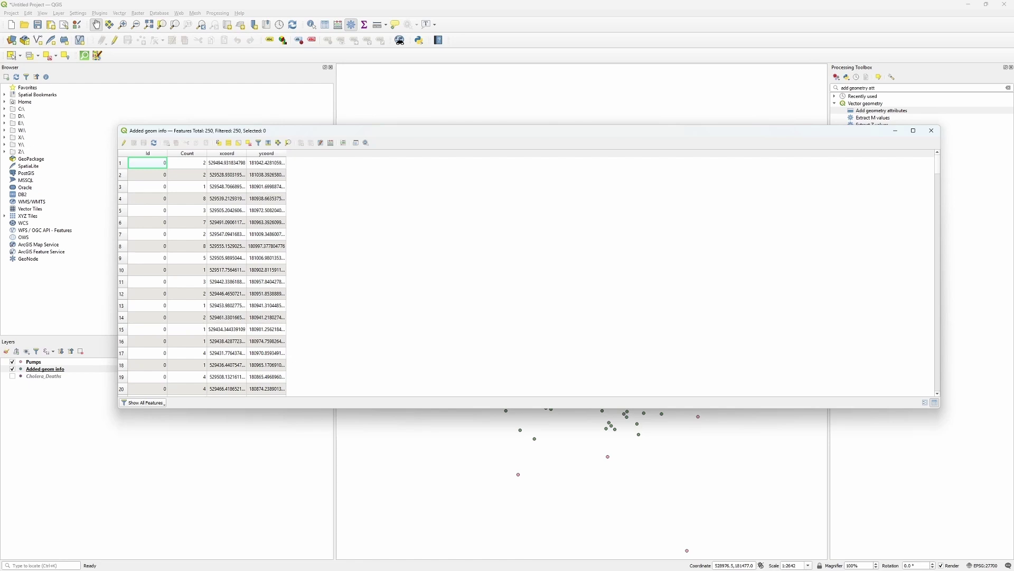
{"action": "left_click", "coordinate": [88, 369]}
{"action": "right_click", "coordinate": [88, 369]}
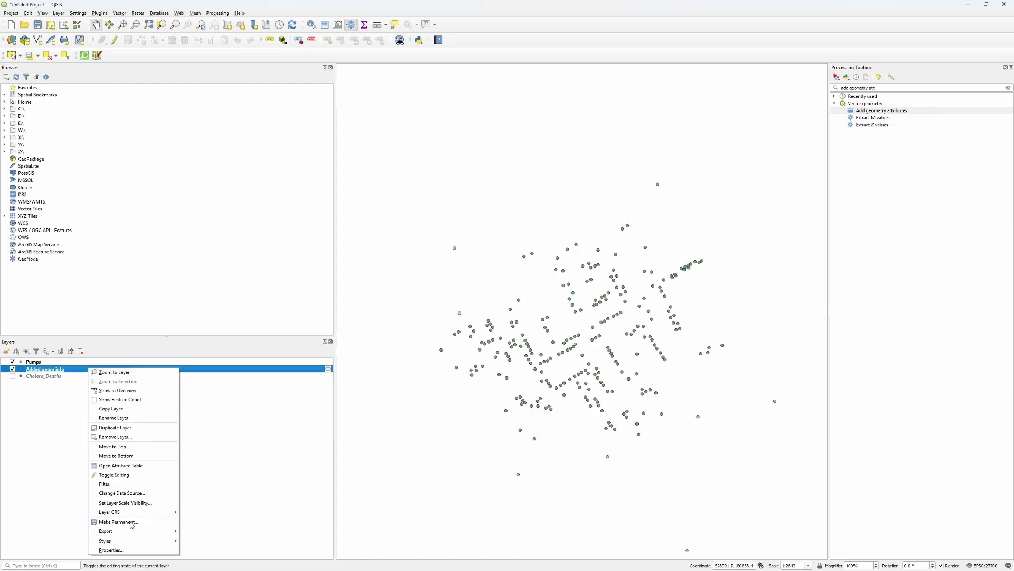
{"action": "mouse_move", "coordinate": [135, 533]}
{"action": "left_click", "coordinate": [211, 531]}
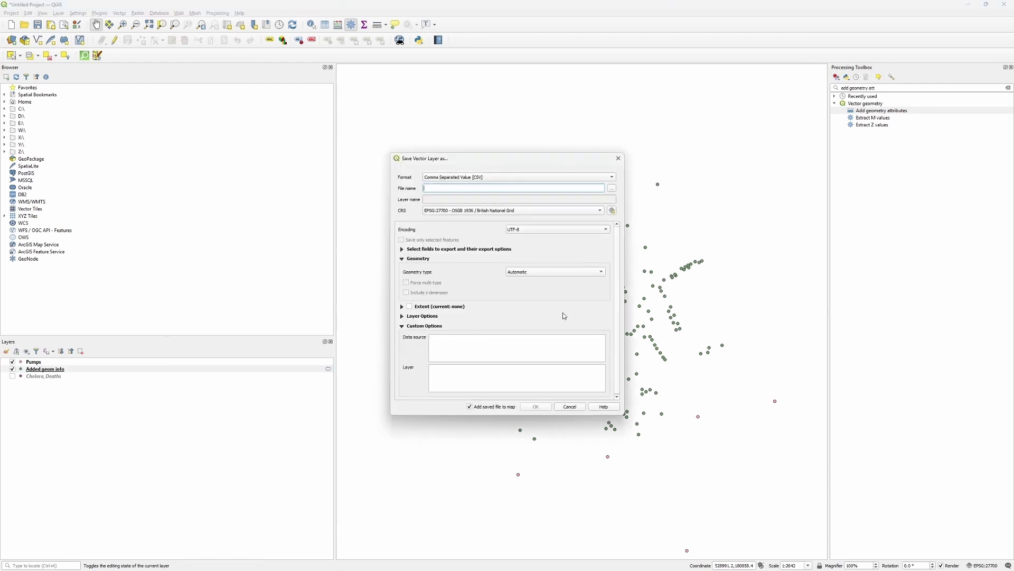
{"action": "left_click", "coordinate": [572, 407]}
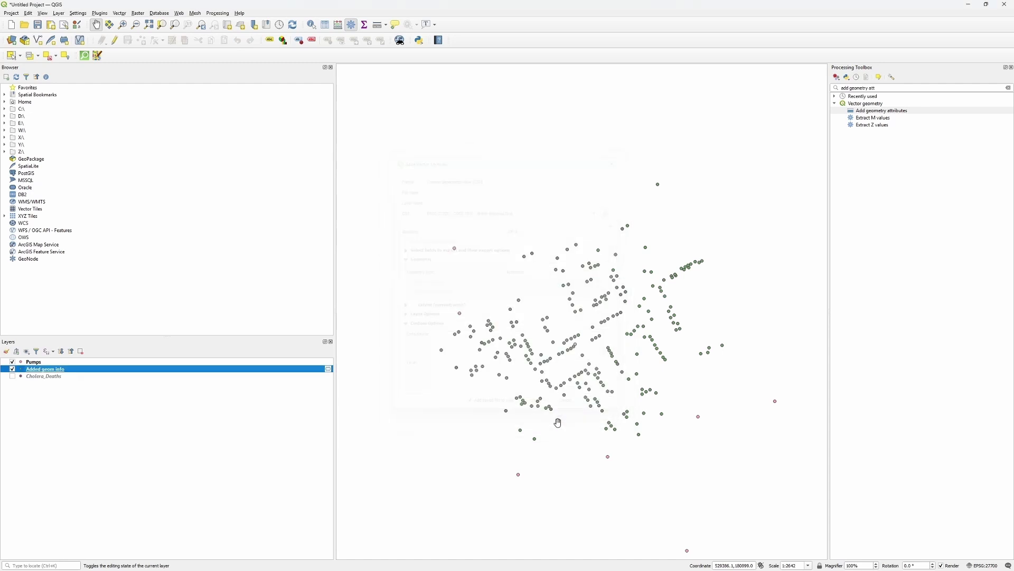
Step: Run Add geometry attributes on the Pumps layer and check the coordinate fields in the resulting layer's attribute table
{"action": "left_click", "coordinate": [56, 364]}
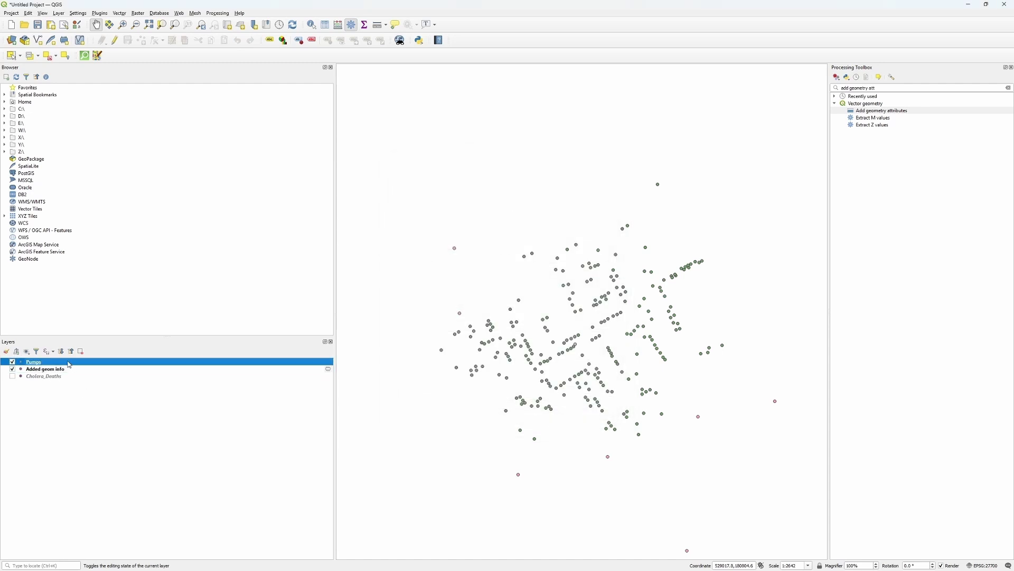
{"action": "double_click", "coordinate": [909, 111]}
{"action": "left_click", "coordinate": [555, 385]}
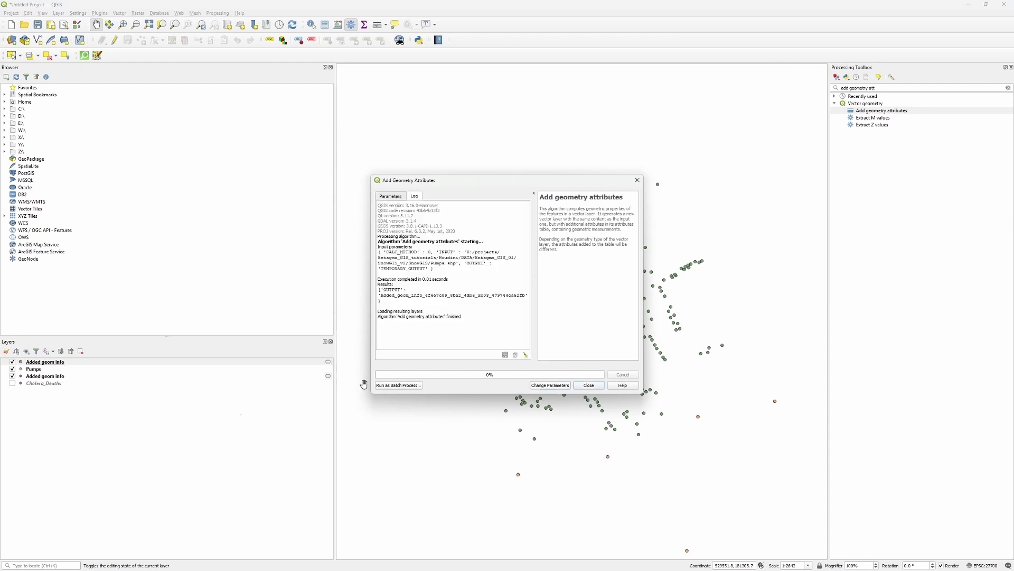
{"action": "left_click", "coordinate": [590, 386]}
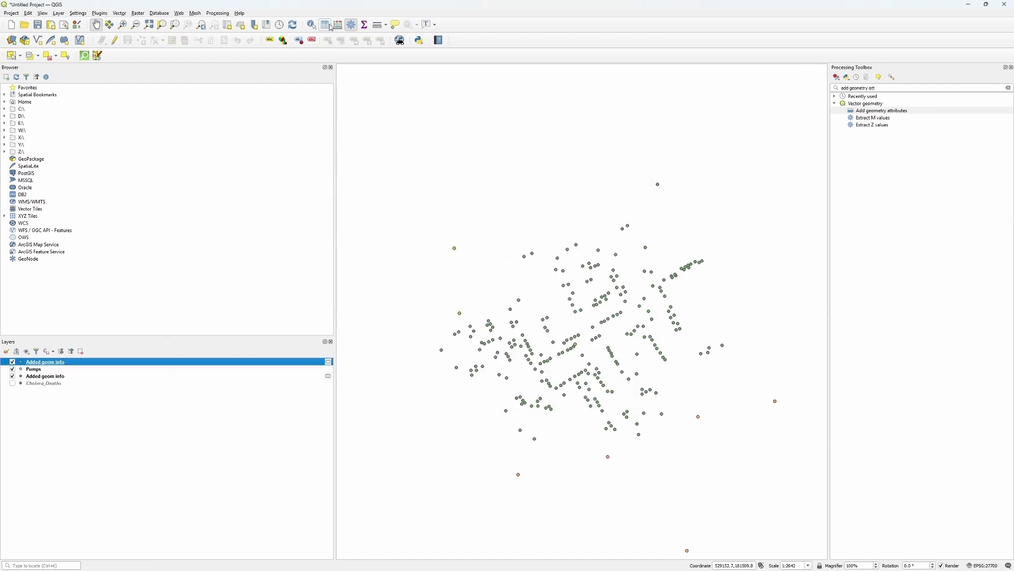
{"action": "left_click", "coordinate": [326, 25]}
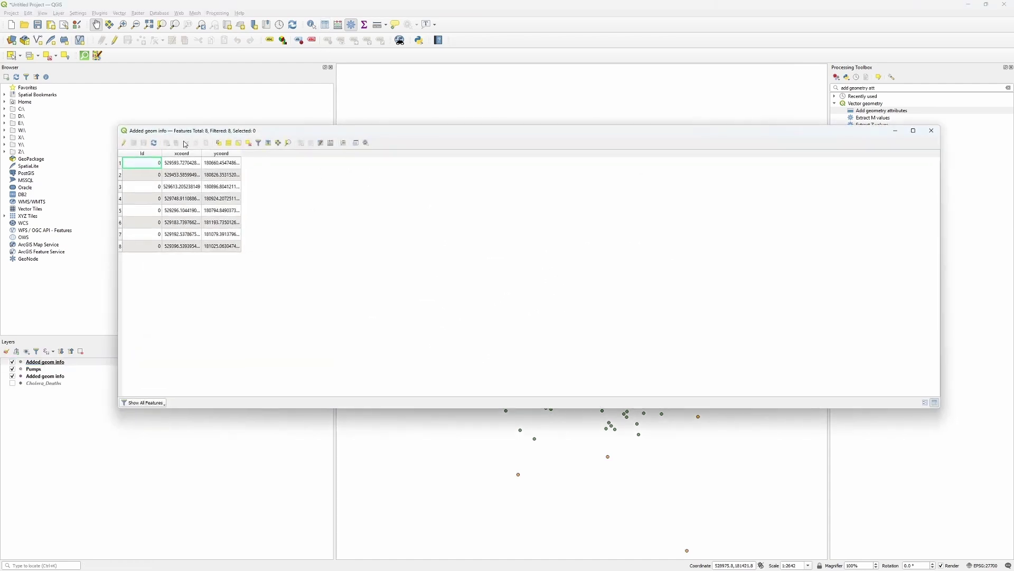
{"action": "left_click", "coordinate": [932, 130]}
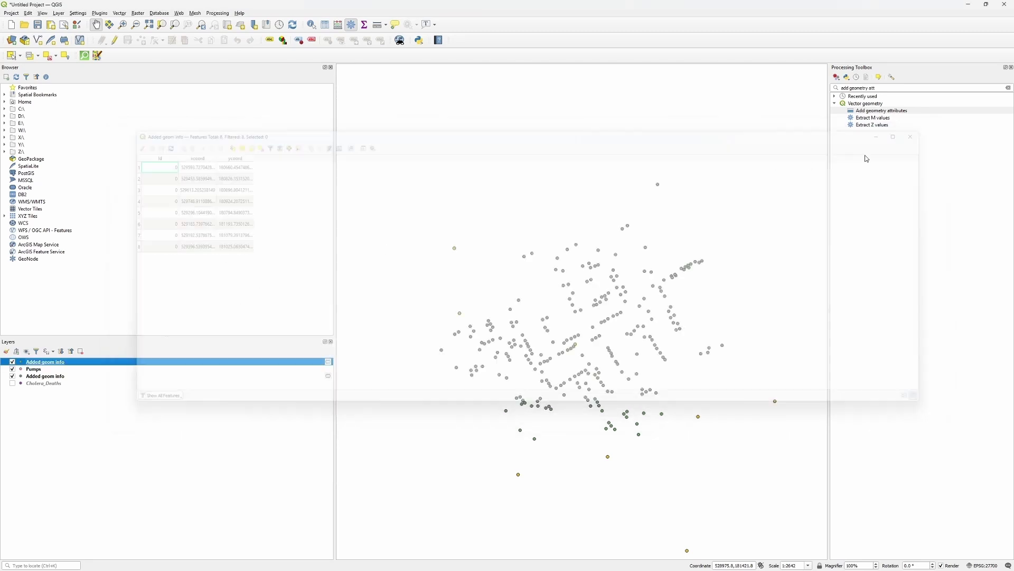
{"action": "right_click", "coordinate": [118, 367]}
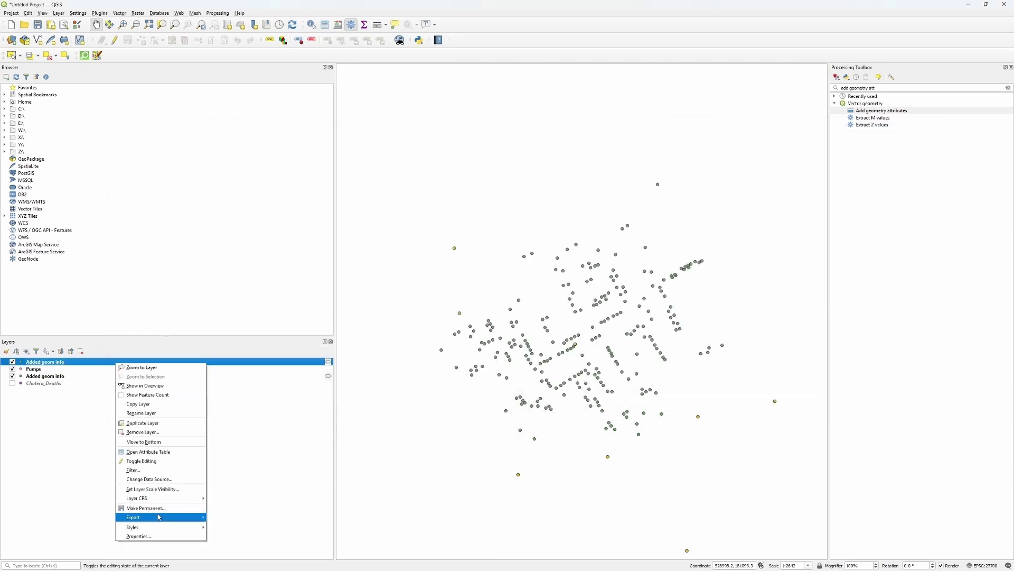
{"action": "mouse_move", "coordinate": [158, 517]}
{"action": "left_click", "coordinate": [267, 460]}
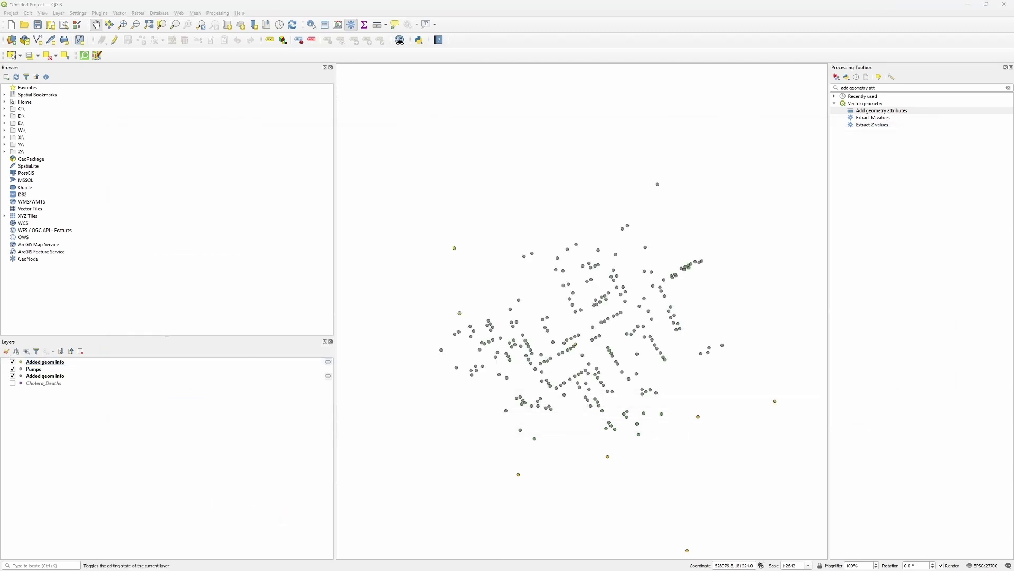
Step: Load the London_Ward shapefile into the project and view the ward boundaries at full and close-up extent
{"action": "left_click_drag", "start_coordinate": [270, 390], "coordinate": [523, 132]}
{"action": "scroll", "coordinate": [563, 227], "scroll_direction": "down", "scroll_amount": 8}
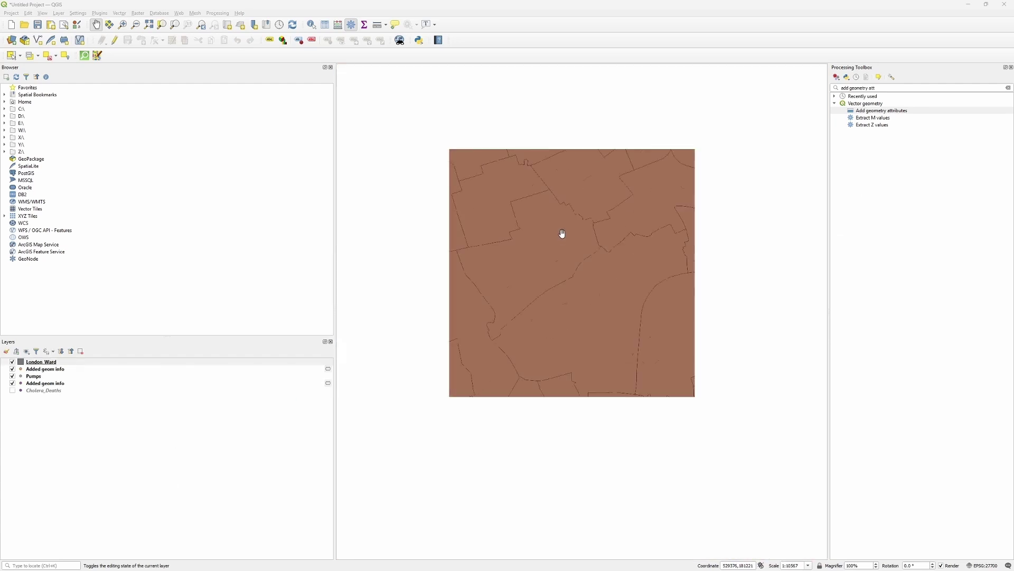
{"action": "scroll", "coordinate": [563, 226], "scroll_direction": "up", "scroll_amount": 2}
{"action": "scroll", "coordinate": [562, 226], "scroll_direction": "down", "scroll_amount": 1}
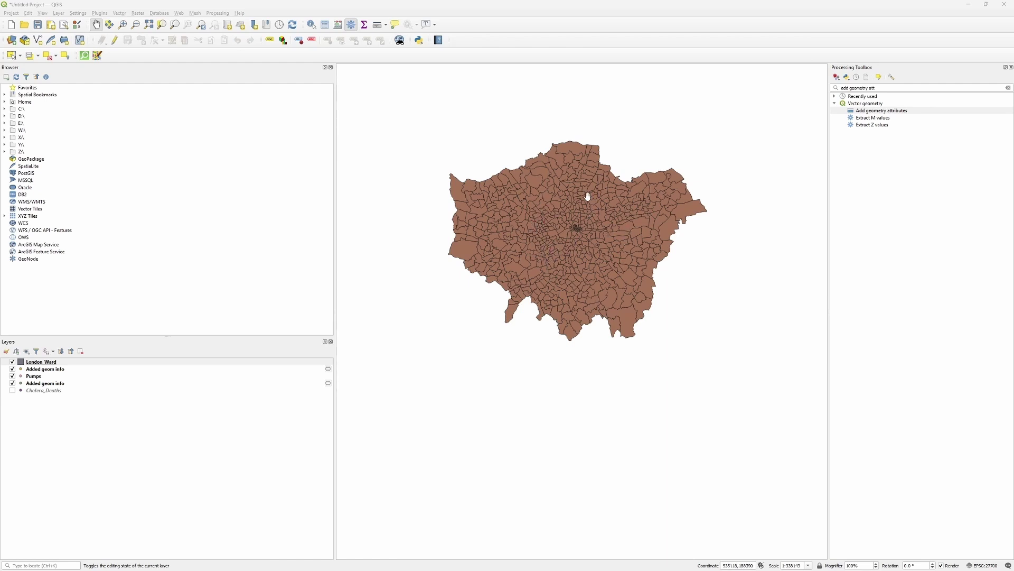
{"action": "scroll", "coordinate": [590, 231], "scroll_direction": "up", "scroll_amount": 1}
{"action": "scroll", "coordinate": [590, 231], "scroll_direction": "up", "scroll_amount": 4}
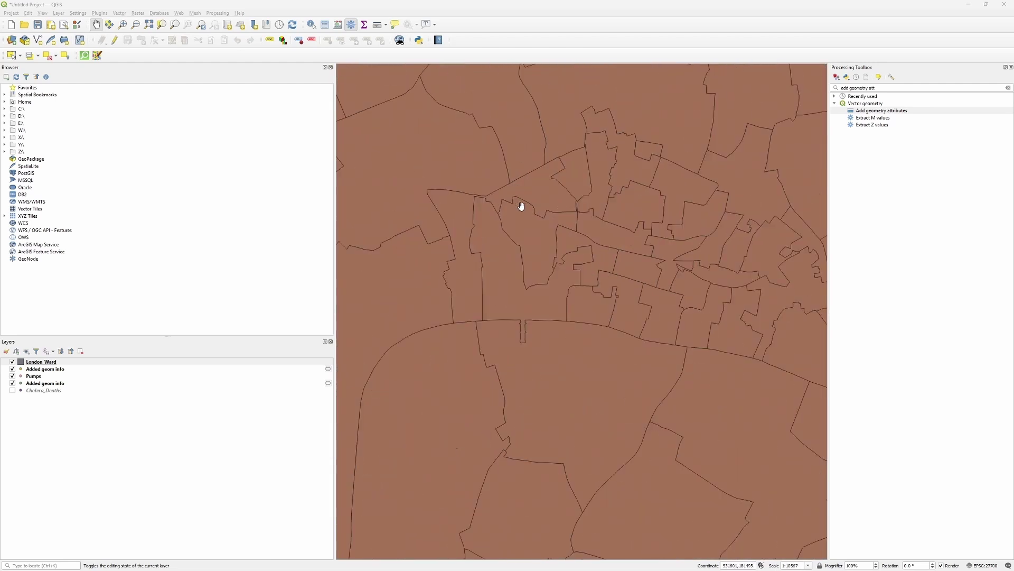
Step: Briefly hide London_Ward to locate the cholera points, then show it again and select the ward that contains them
{"action": "left_click", "coordinate": [13, 362]}
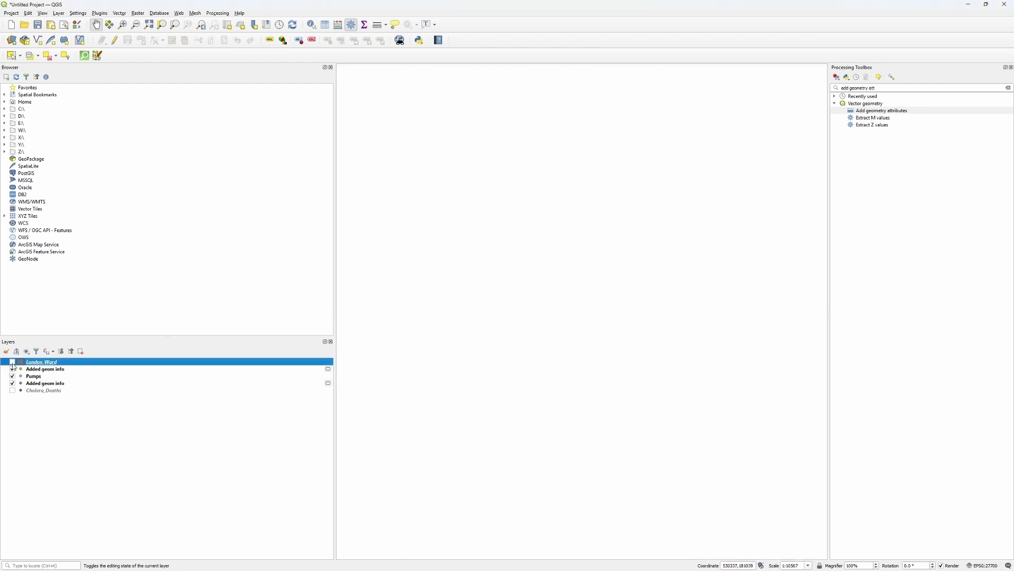
{"action": "scroll", "coordinate": [559, 317], "scroll_direction": "down", "scroll_amount": 2}
{"action": "scroll", "coordinate": [677, 272], "scroll_direction": "up", "scroll_amount": 1}
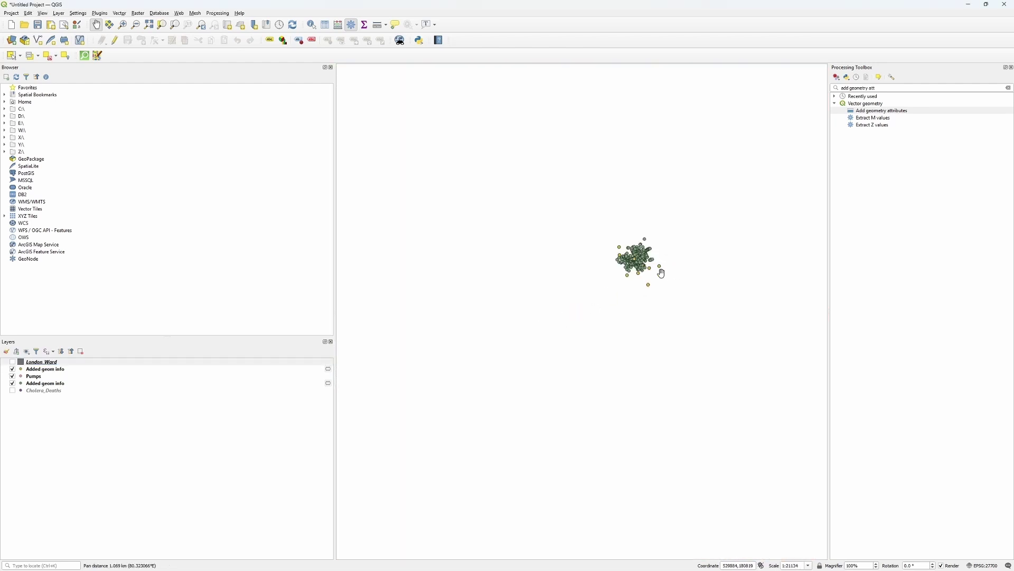
{"action": "left_click", "coordinate": [12, 363]}
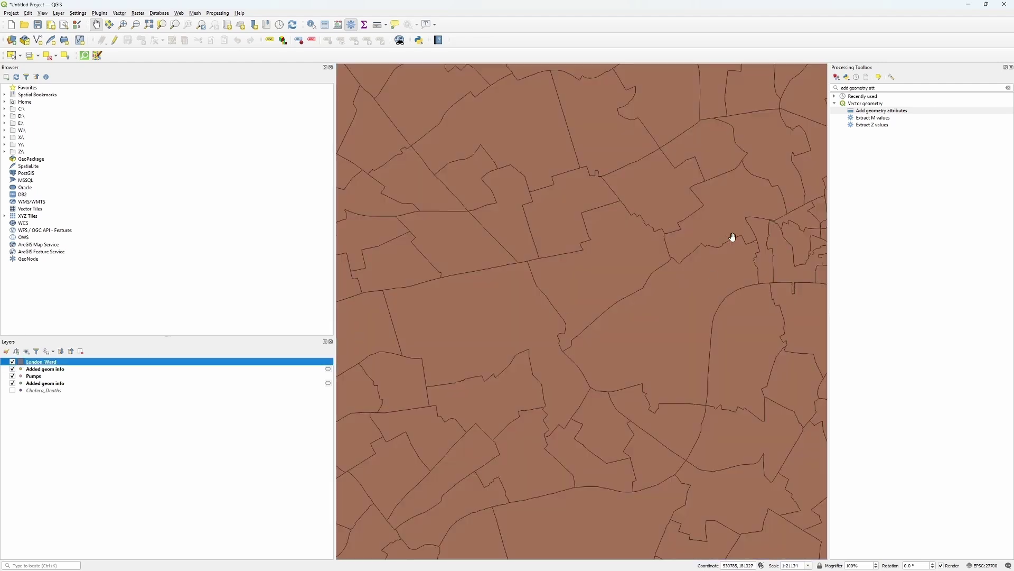
{"action": "left_click_drag", "start_coordinate": [743, 238], "coordinate": [600, 272]}
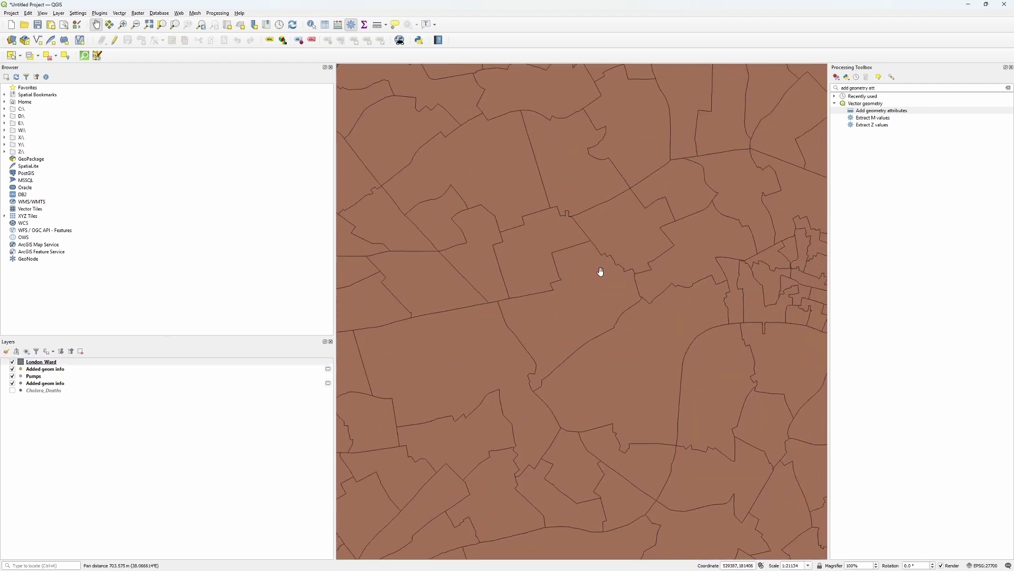
{"action": "left_click", "coordinate": [12, 55]}
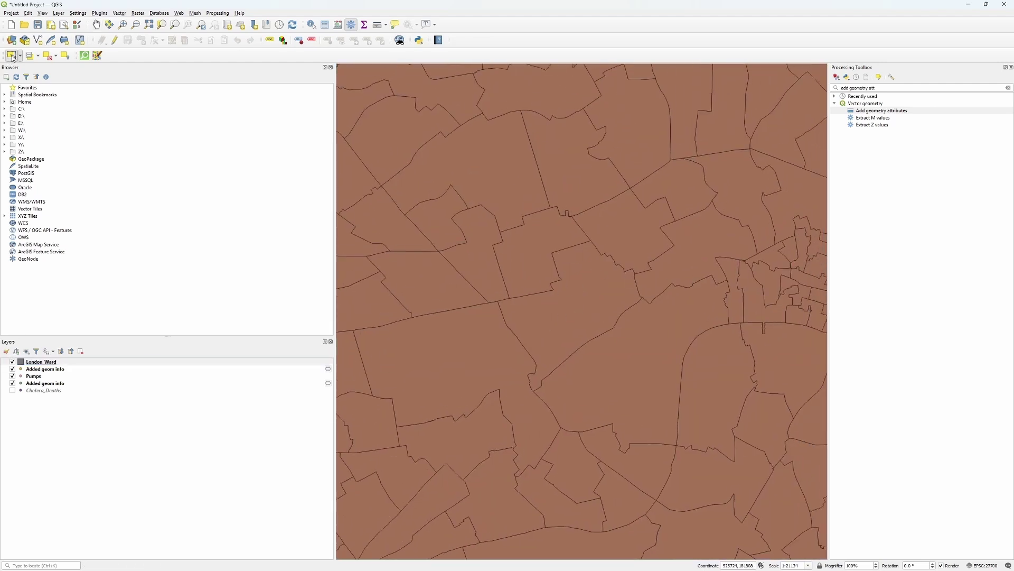
{"action": "left_click", "coordinate": [592, 300]}
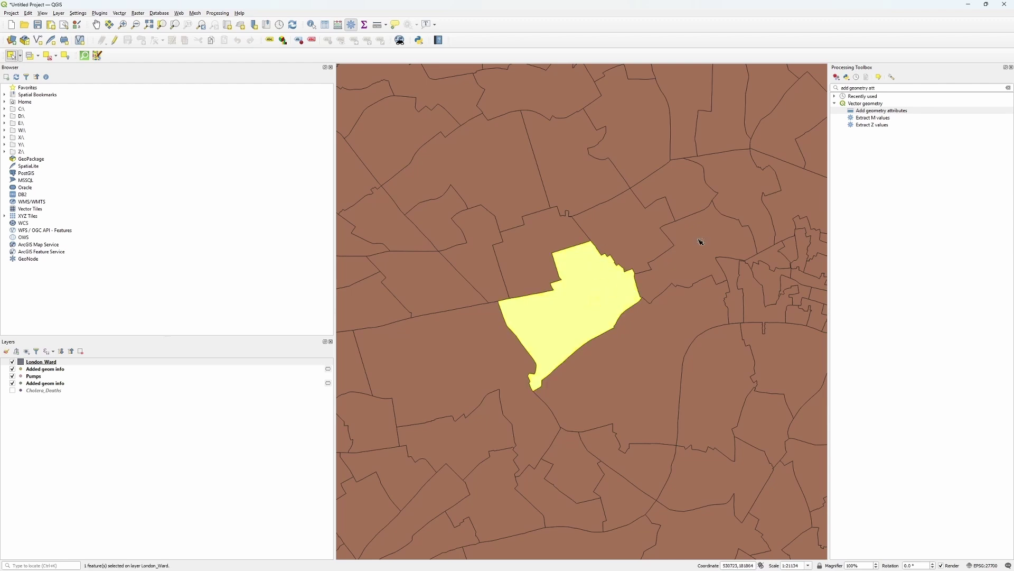
Step: Run Extract selected features on London_Ward to output the selected ward as a temporary layer
{"action": "left_click", "coordinate": [887, 89]}
{"action": "type", "text": "extract sele"}
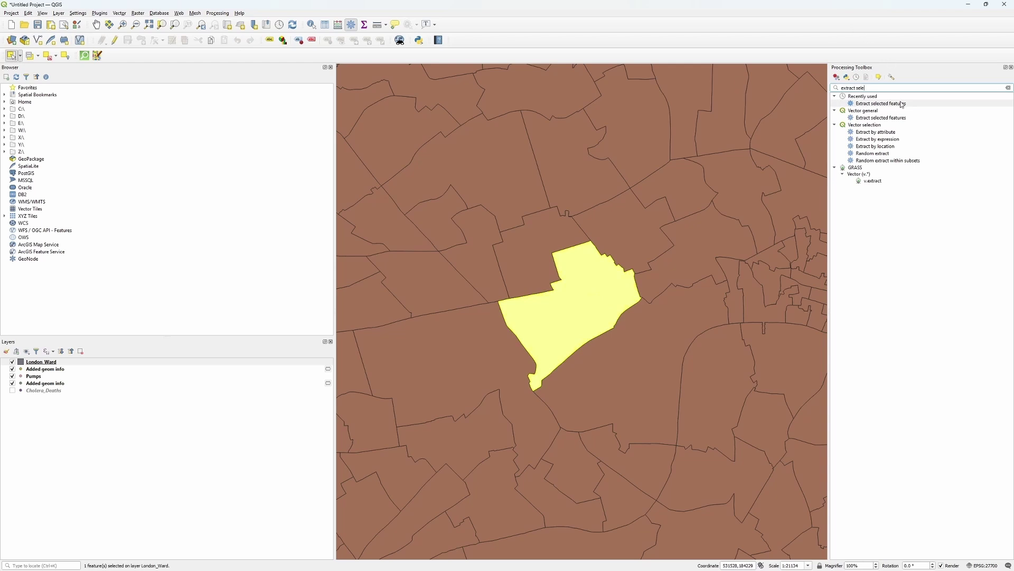
{"action": "double_click", "coordinate": [902, 104]}
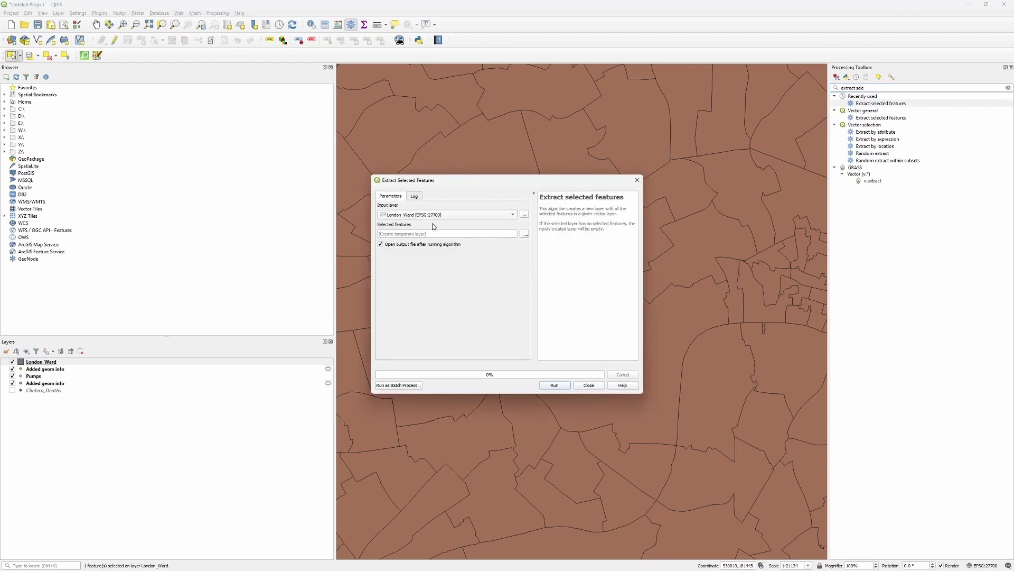
{"action": "left_click", "coordinate": [562, 385]}
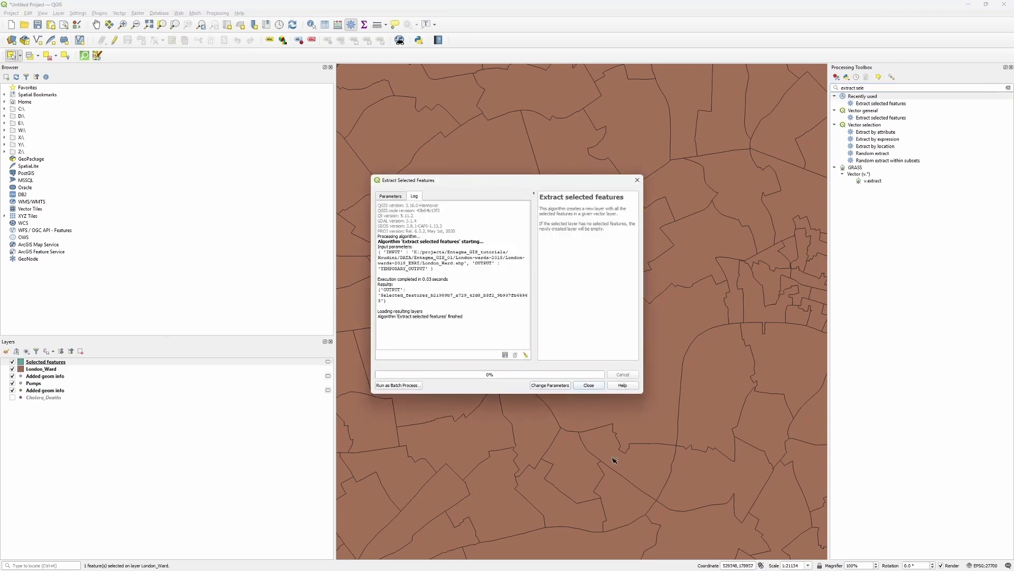
{"action": "left_click", "coordinate": [589, 386]}
Step: Hide the London_Ward layer and move the extracted ward layer beneath the point layers
{"action": "left_click", "coordinate": [11, 373]}
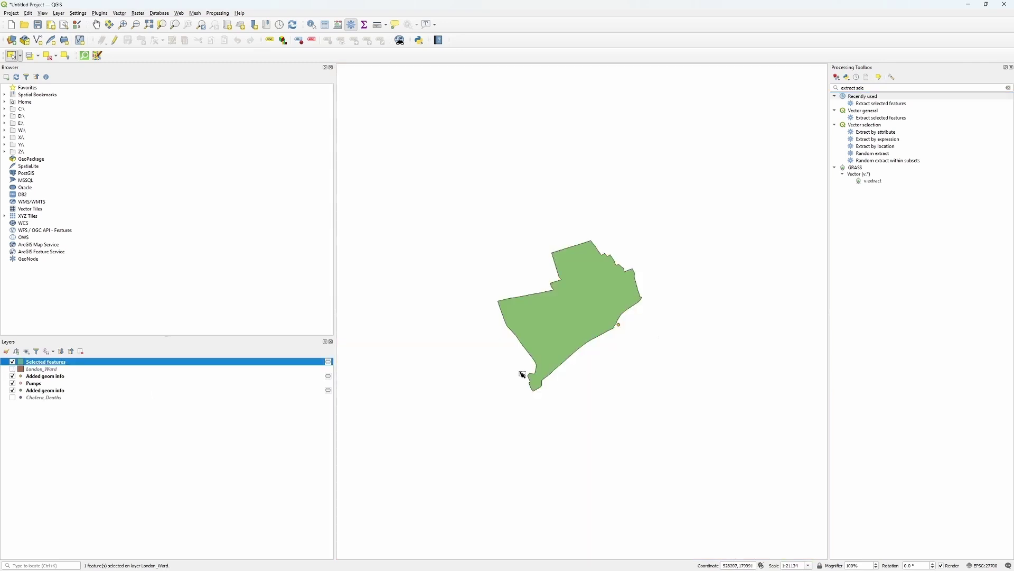
{"action": "mouse_move", "coordinate": [59, 362]}
{"action": "left_mouse_down"}
{"action": "mouse_move", "coordinate": [79, 384]}
{"action": "mouse_move", "coordinate": [79, 404]}
{"action": "left_mouse_up"}
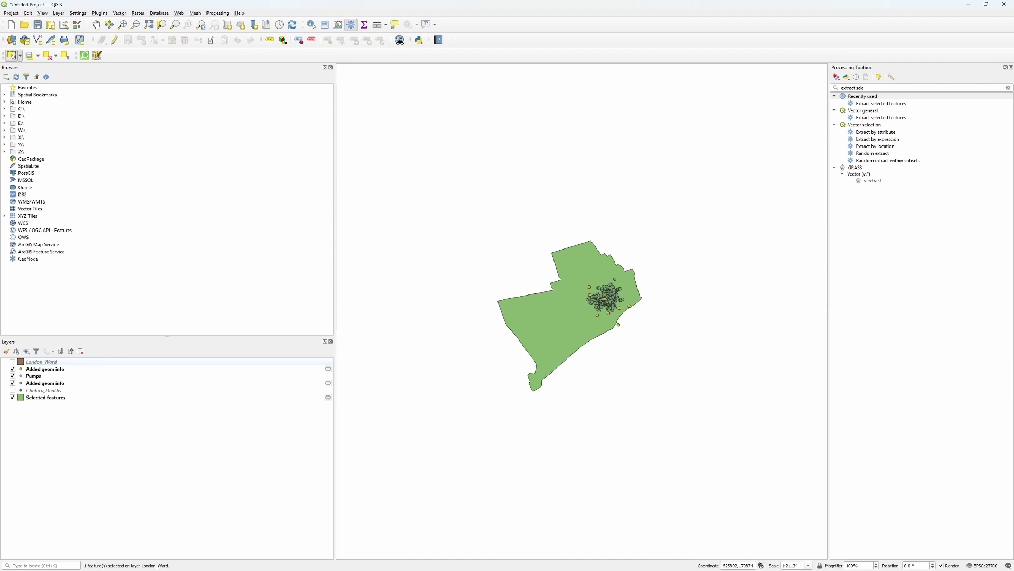
Step: Load the gis_osm_roads_free_1 layer and select the roads within a rectangle surrounding the extracted ward
{"action": "left_click_drag", "start_coordinate": [544, 273], "coordinate": [506, 206]}
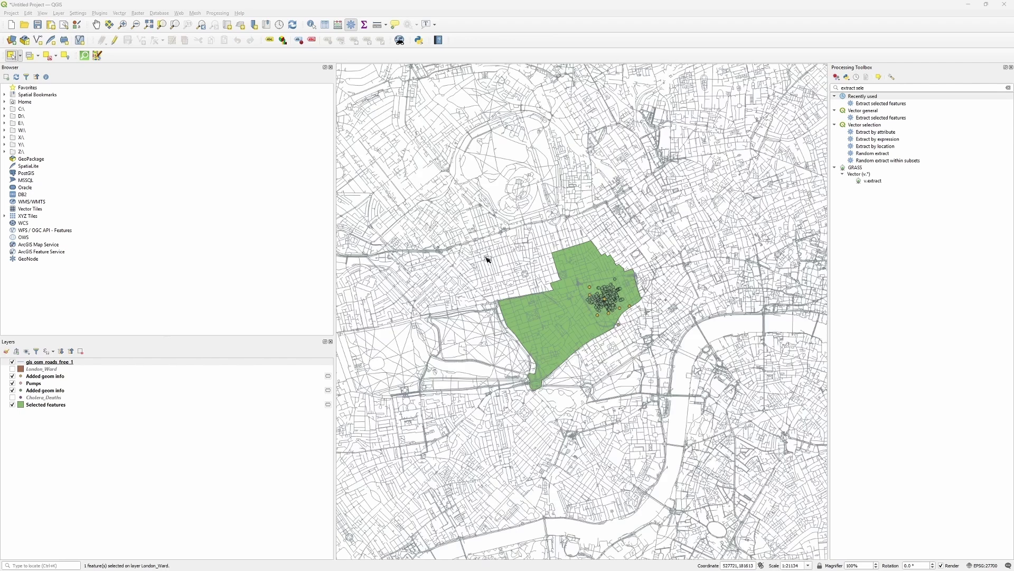
{"action": "left_click", "coordinate": [13, 56]}
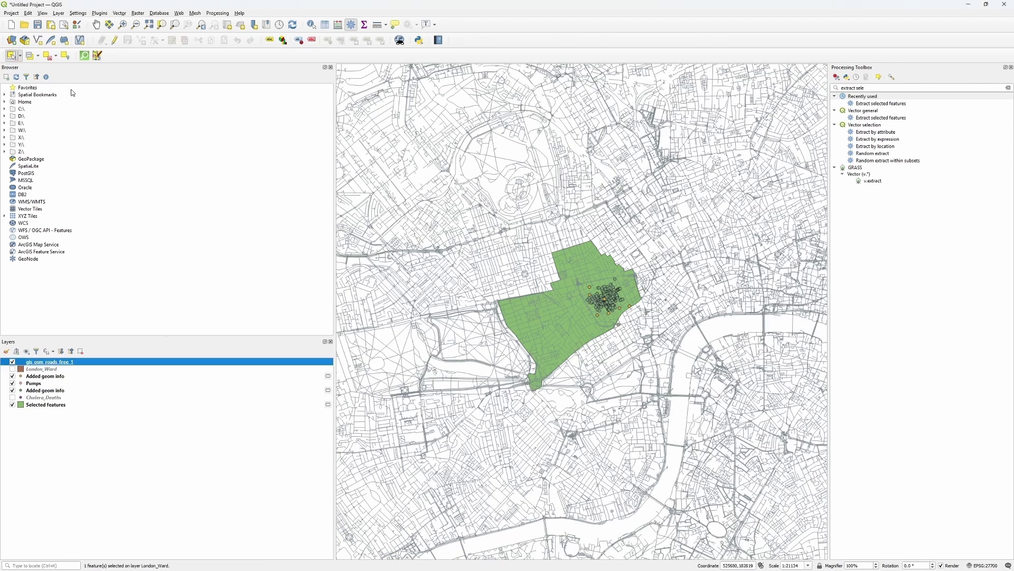
{"action": "left_click_drag", "start_coordinate": [478, 228], "coordinate": [681, 403]}
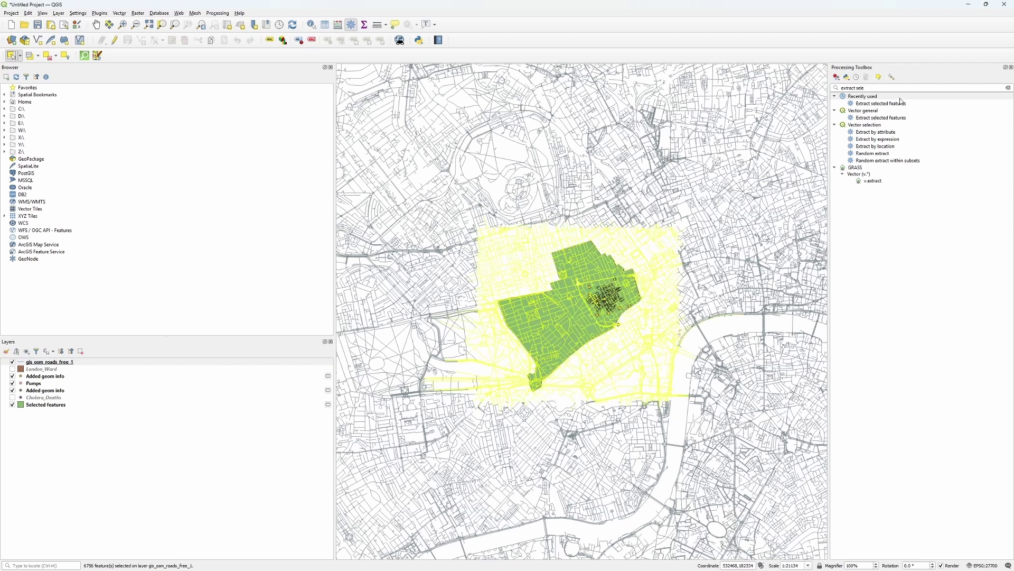
Step: Extract the selected roads from gis_osm_roads_free_1 to a temporary layer and hide the original road layer
{"action": "double_click", "coordinate": [880, 104]}
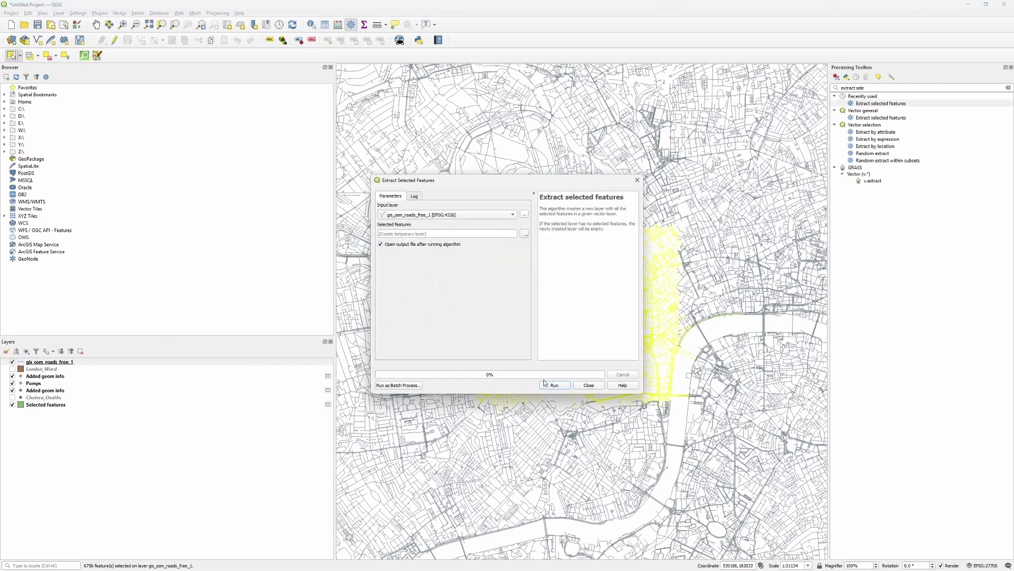
{"action": "left_click", "coordinate": [560, 385]}
{"action": "left_click", "coordinate": [589, 385]}
{"action": "left_click", "coordinate": [13, 369]}
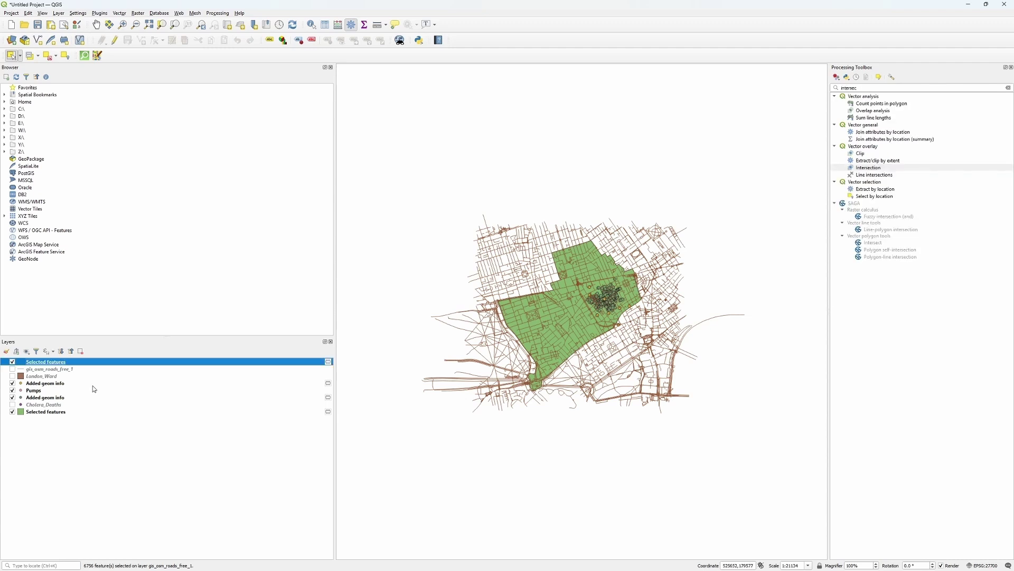
Step: Rename the extracted road layer as roads and the extracted ward layer as westEnd
{"action": "right_click", "coordinate": [78, 364]}
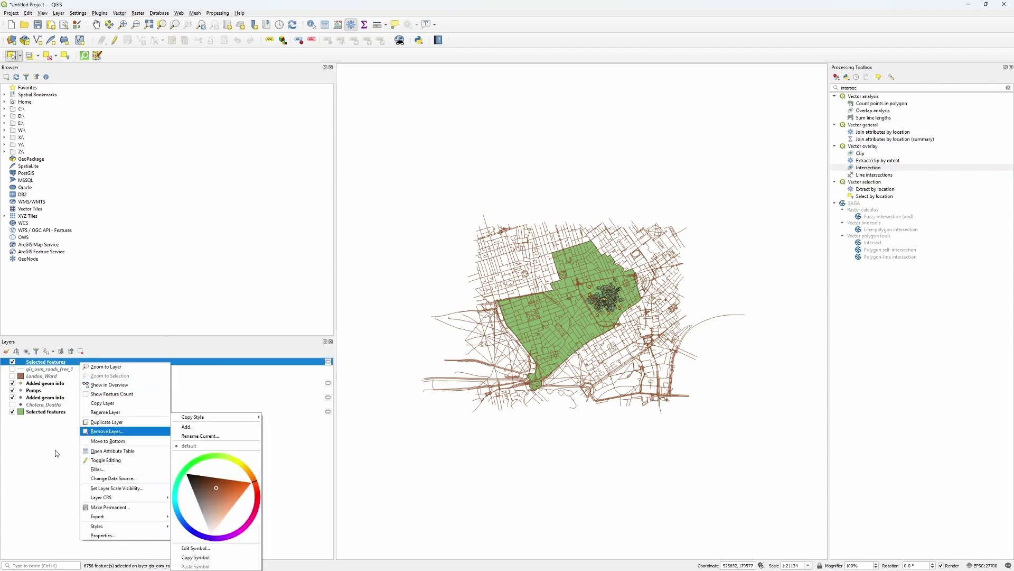
{"action": "left_click", "coordinate": [127, 412]}
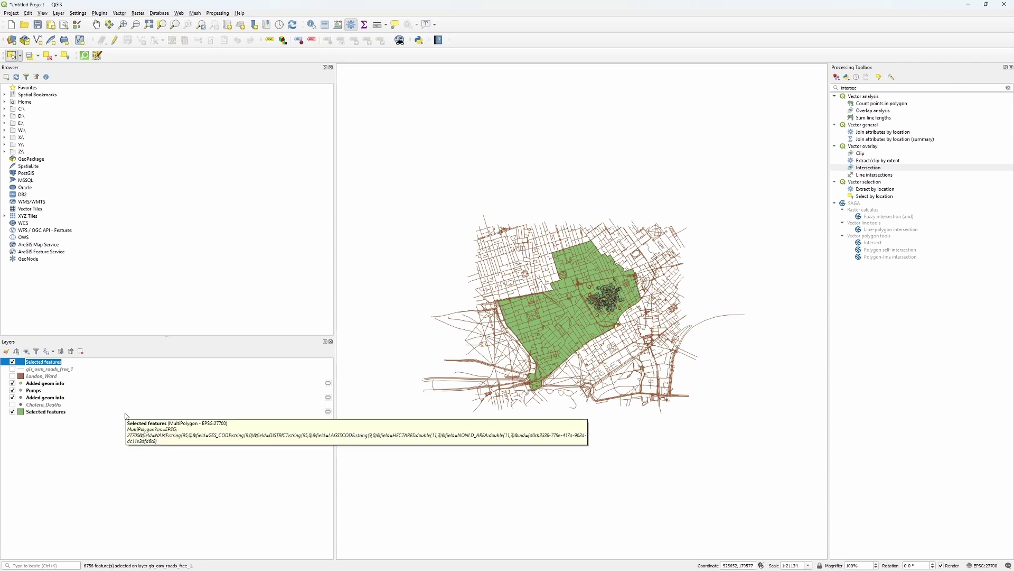
{"action": "type", "text": "roads"}
{"action": "key", "text": "Return"}
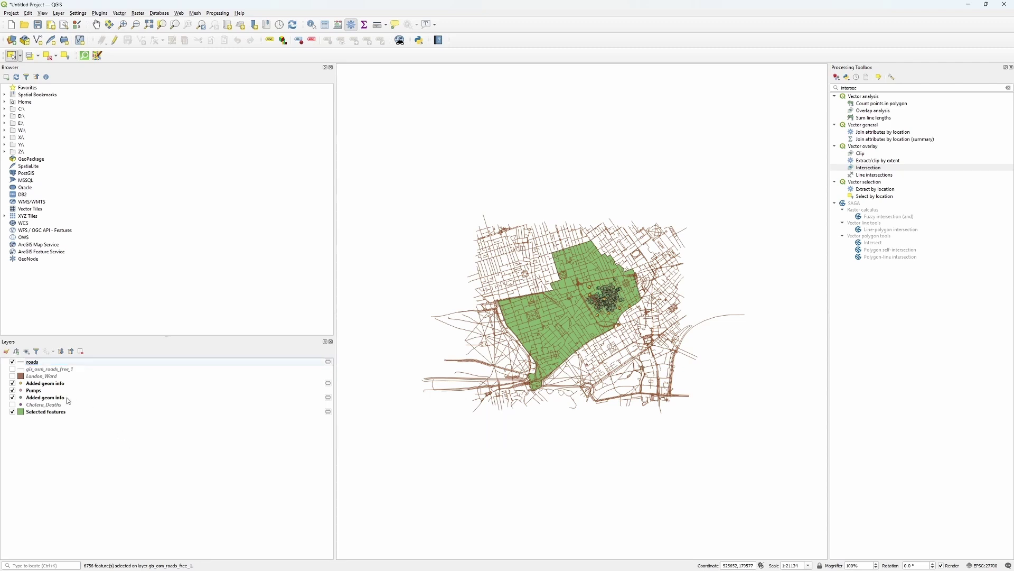
{"action": "left_click", "coordinate": [40, 413]}
{"action": "right_click", "coordinate": [39, 413]}
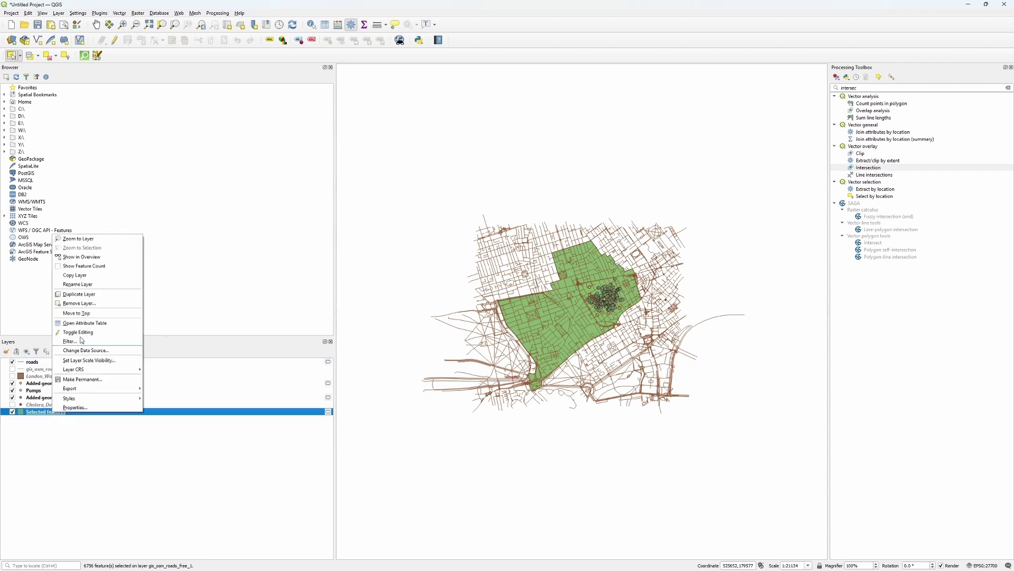
{"action": "left_click", "coordinate": [92, 289]}
{"action": "type", "text": "we"}
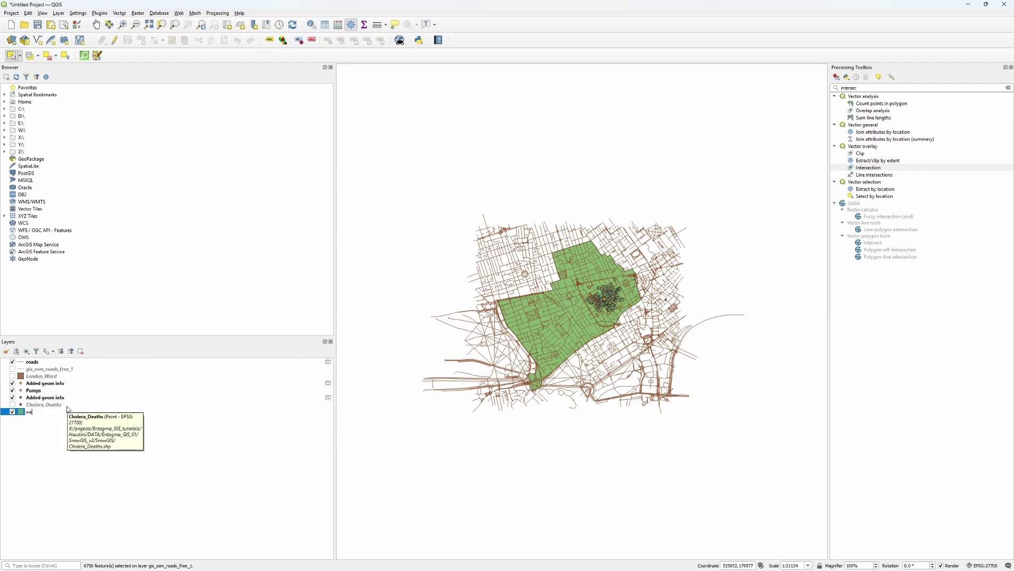
{"action": "type", "text": "stEnd"}
{"action": "key", "text": "Return"}
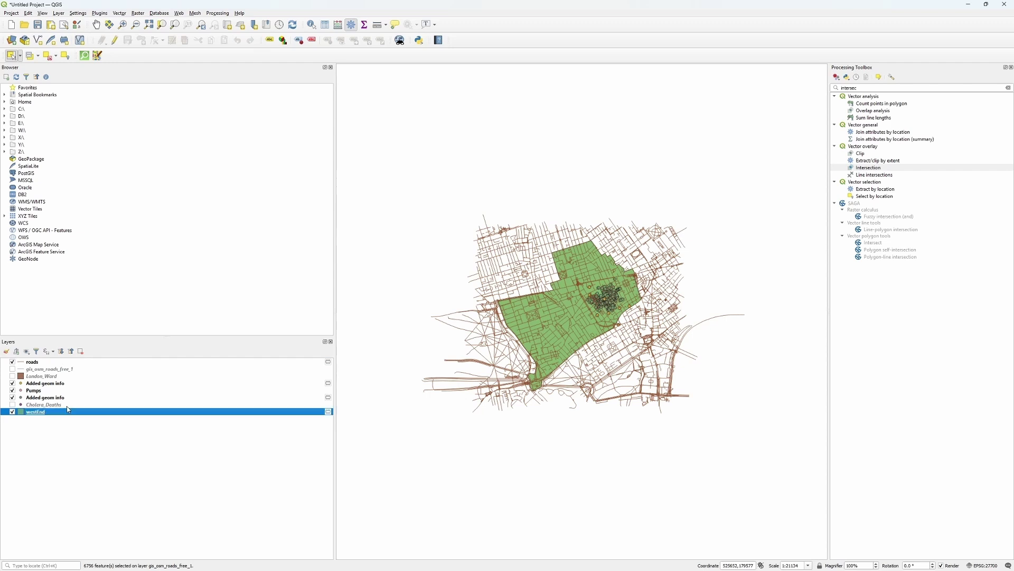
Step: Run Intersection with roads as the input layer and westEnd as the overlay, with output to a temporary layer
{"action": "left_click", "coordinate": [66, 362]}
{"action": "double_click", "coordinate": [879, 168]}
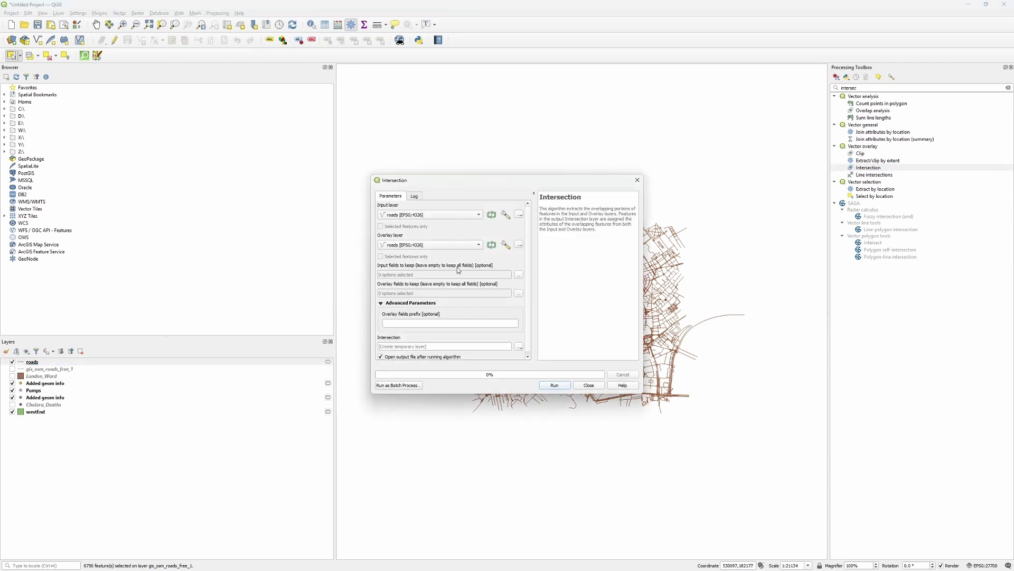
{"action": "left_click", "coordinate": [462, 213]}
{"action": "left_click", "coordinate": [421, 216]}
{"action": "left_click", "coordinate": [417, 245]}
{"action": "left_click", "coordinate": [444, 253]}
{"action": "key", "text": "Return"}
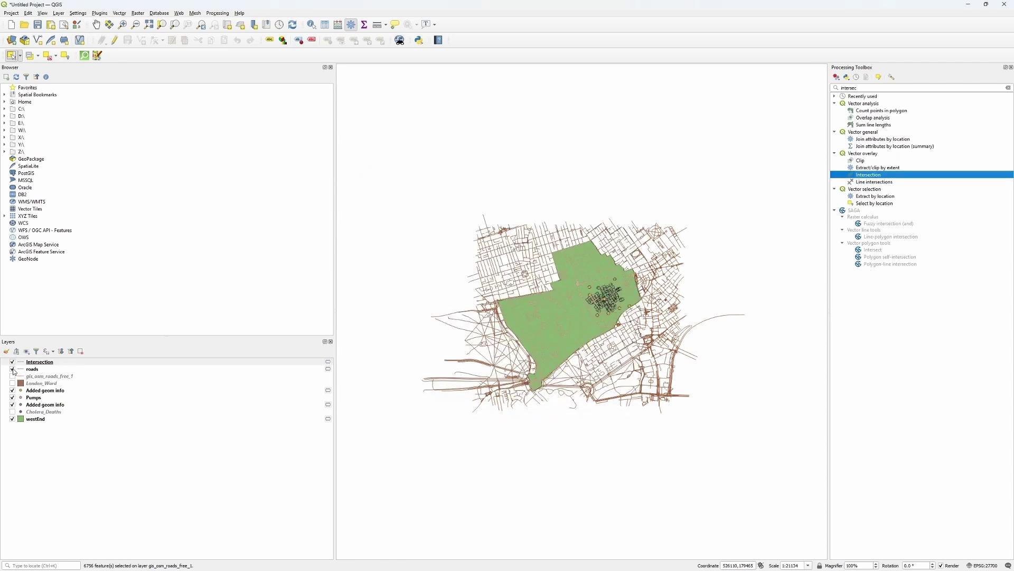
Step: Hide the roads layer and toggle westEnd off and on to check the roads clipped to the ward
{"action": "left_click", "coordinate": [13, 369]}
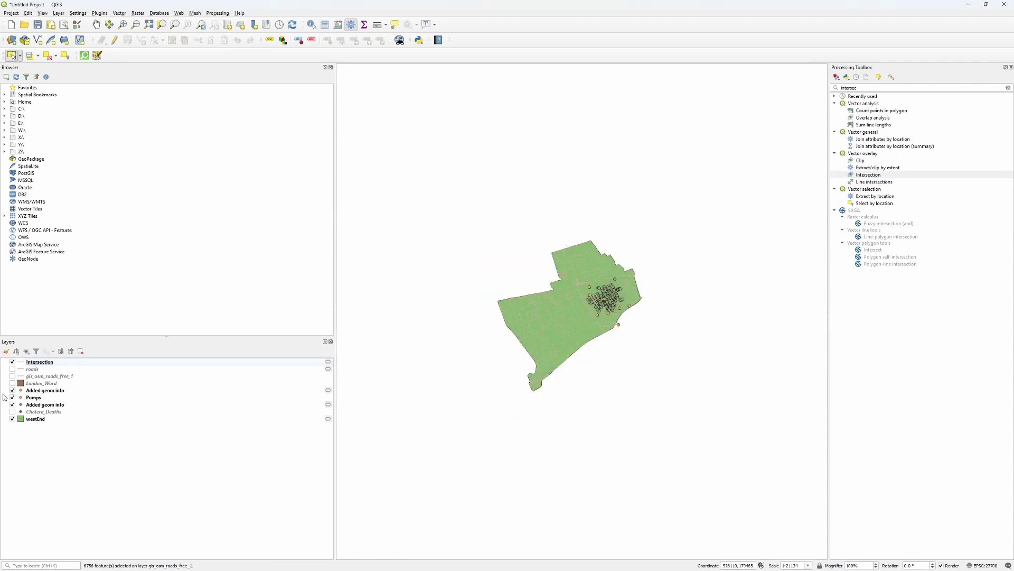
{"action": "left_click", "coordinate": [12, 420]}
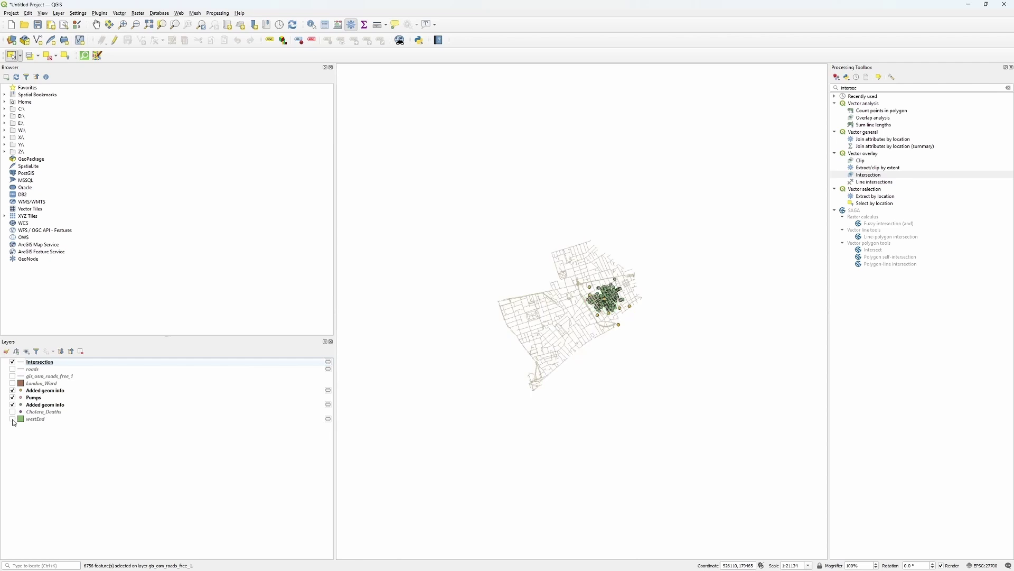
{"action": "left_click", "coordinate": [13, 420]}
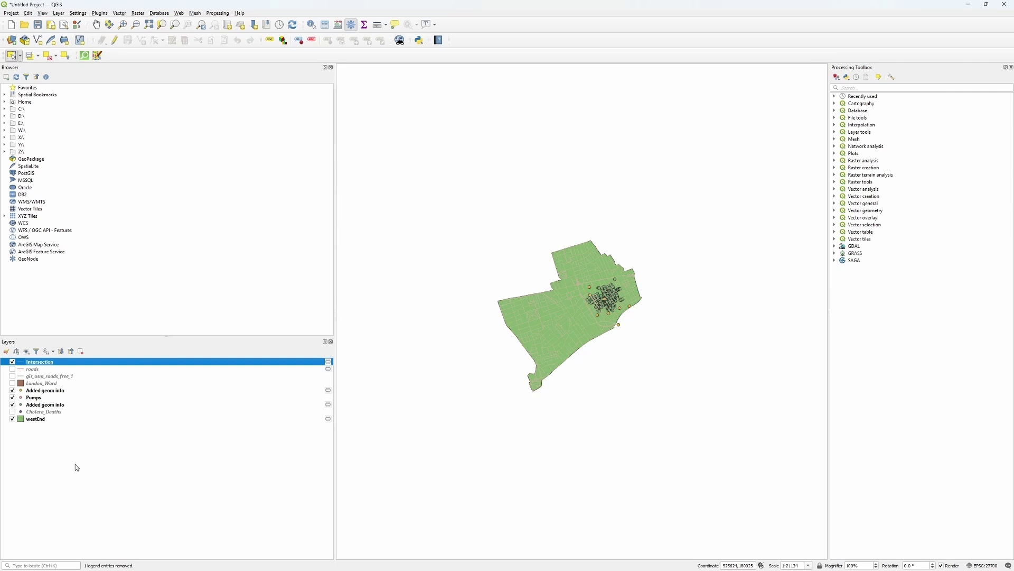
Step: Add an autoincremental field named partID, starting at 0, to the Intersection layer and check it in the resulting layer's attribute table
{"action": "left_click", "coordinate": [913, 88]}
{"action": "type", "text": "autoinc"}
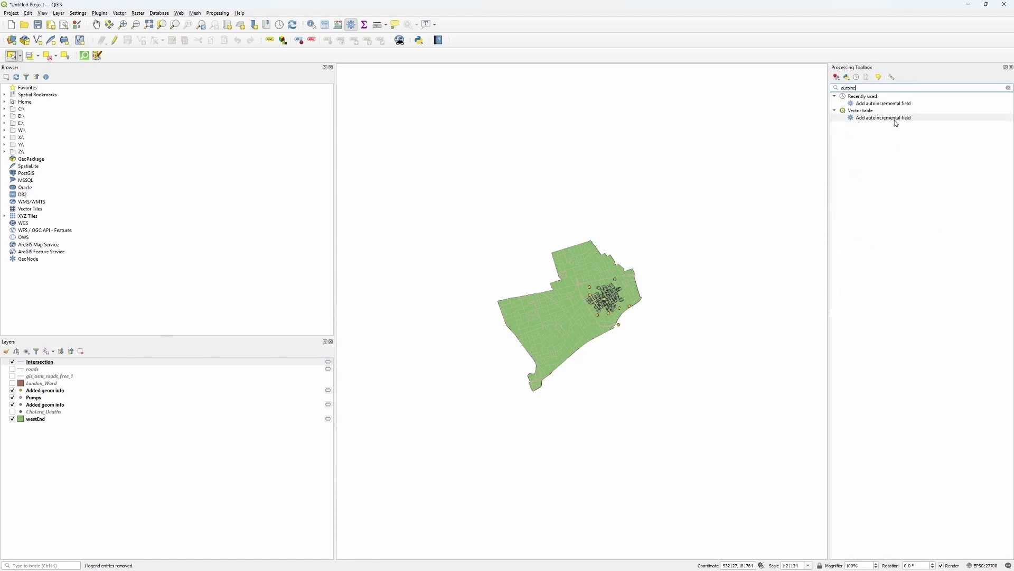
{"action": "double_click", "coordinate": [897, 118]}
{"action": "double_click", "coordinate": [453, 242]}
{"action": "type", "text": "partID"}
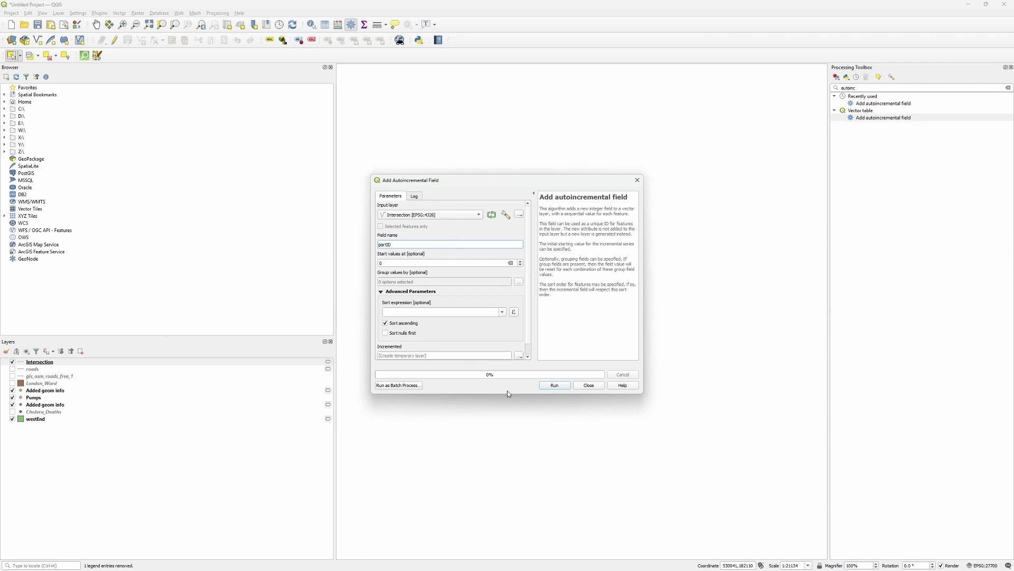
{"action": "left_click", "coordinate": [547, 388]}
{"action": "left_click", "coordinate": [600, 387]}
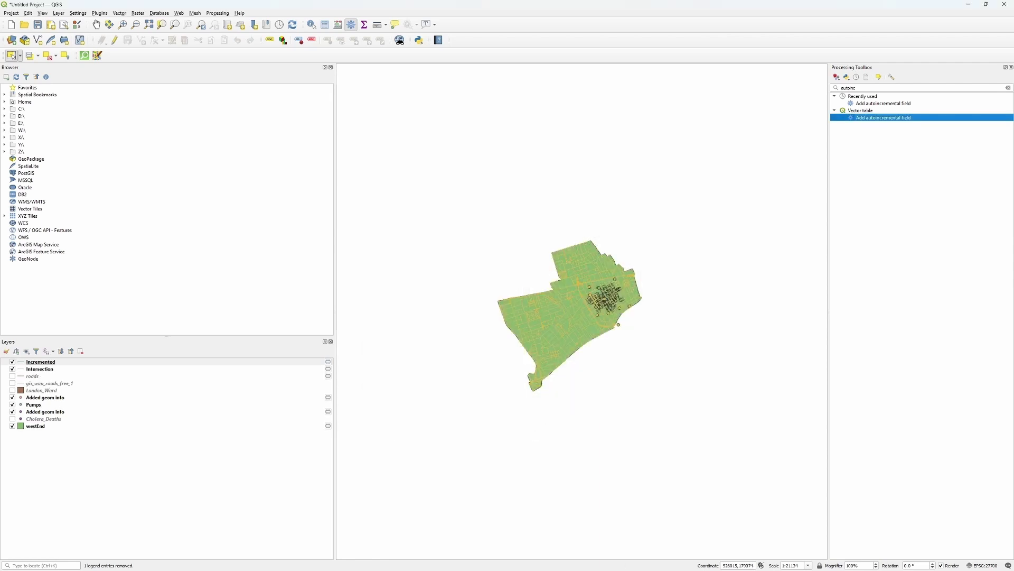
{"action": "left_click", "coordinate": [64, 365]}
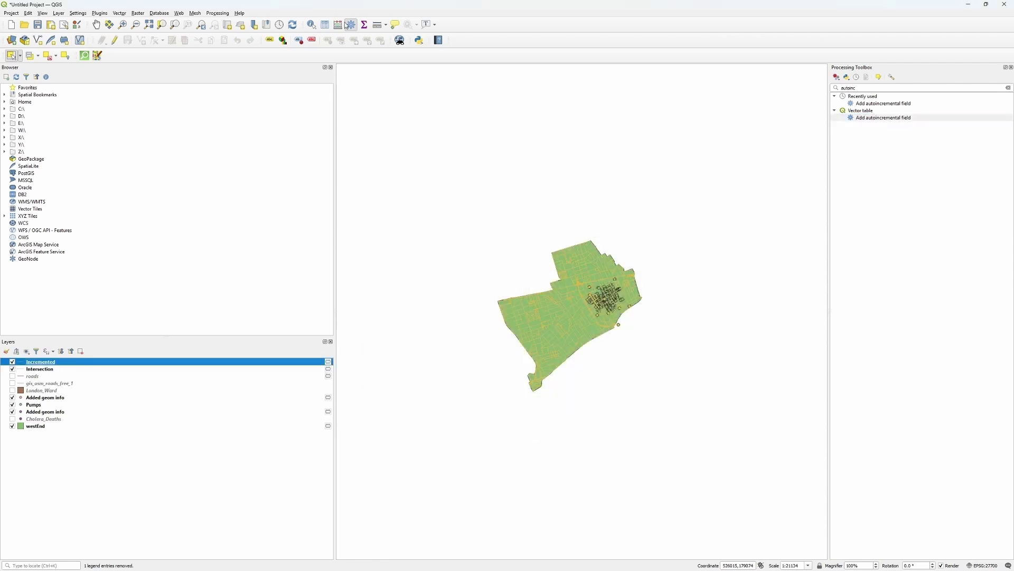
{"action": "left_click", "coordinate": [325, 24]}
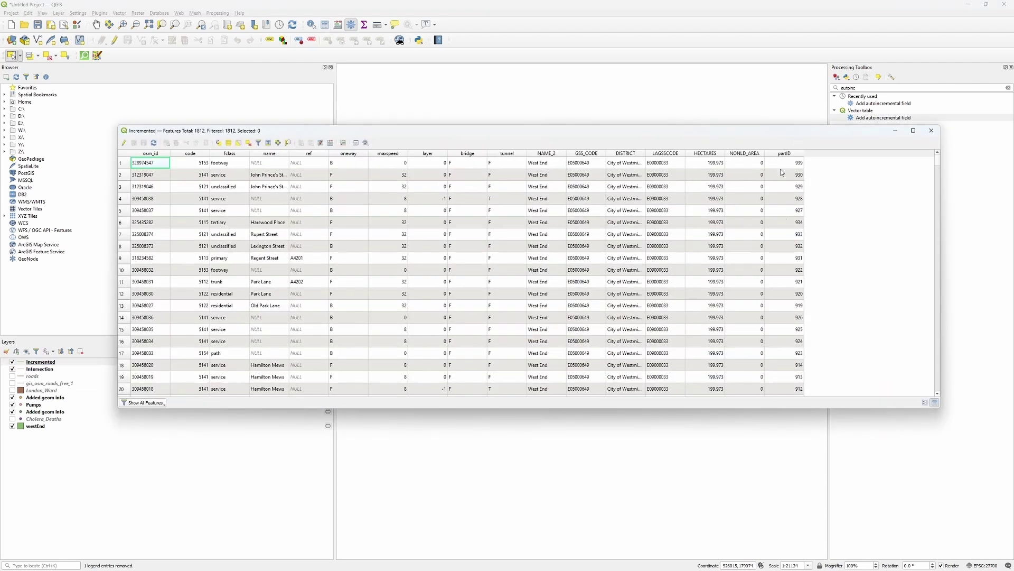
Step: Run Extract vertices on the Incremented layer, with output to a temporary layer
{"action": "left_click", "coordinate": [932, 130]}
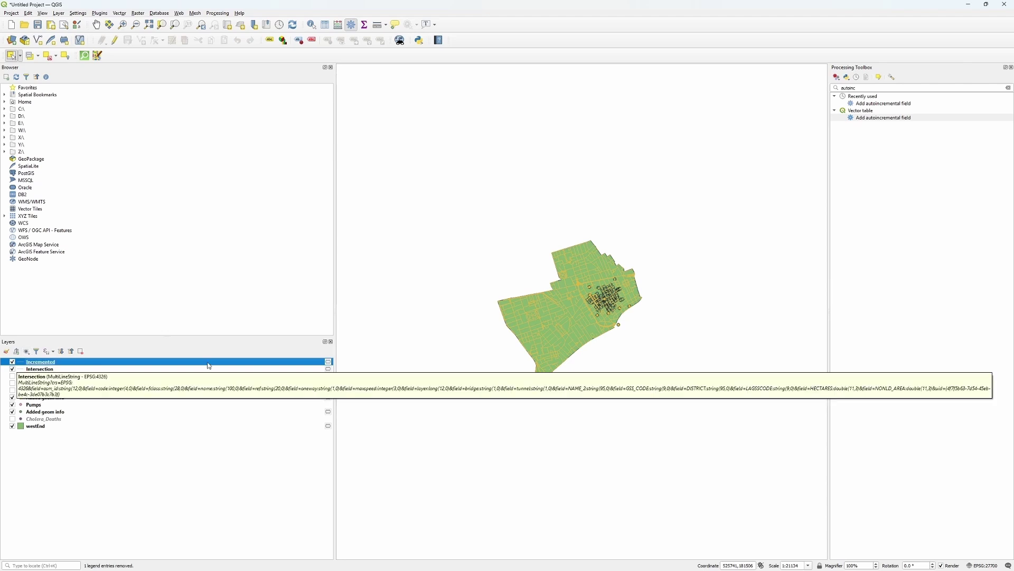
{"action": "left_click", "coordinate": [945, 91]}
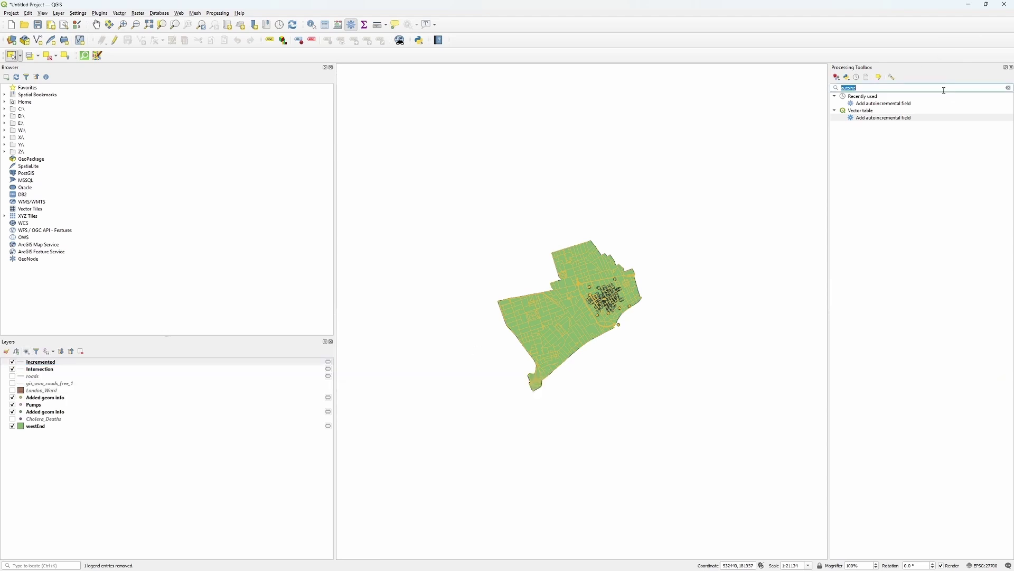
{"action": "type", "text": "extract verti"}
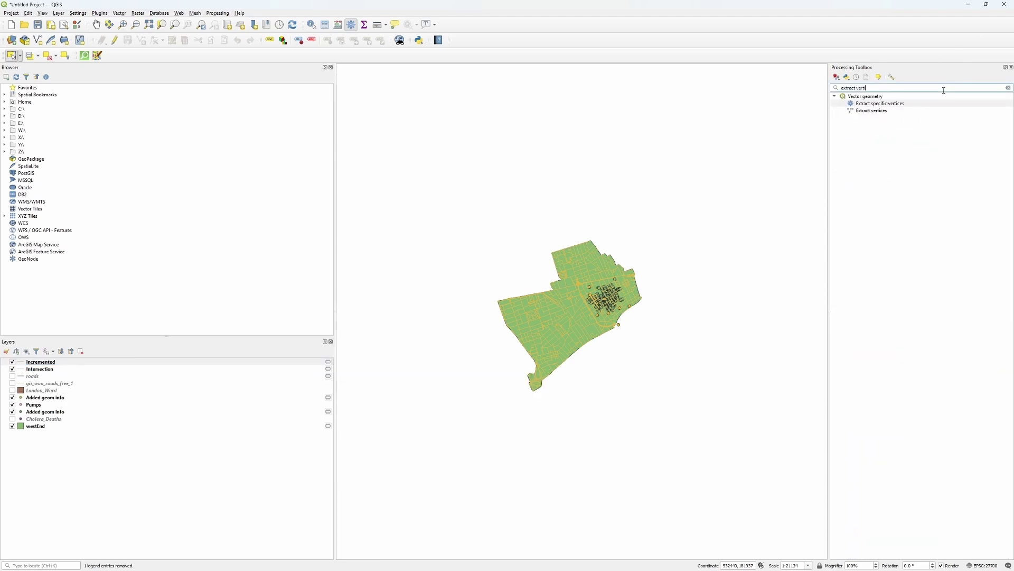
{"action": "double_click", "coordinate": [873, 111]}
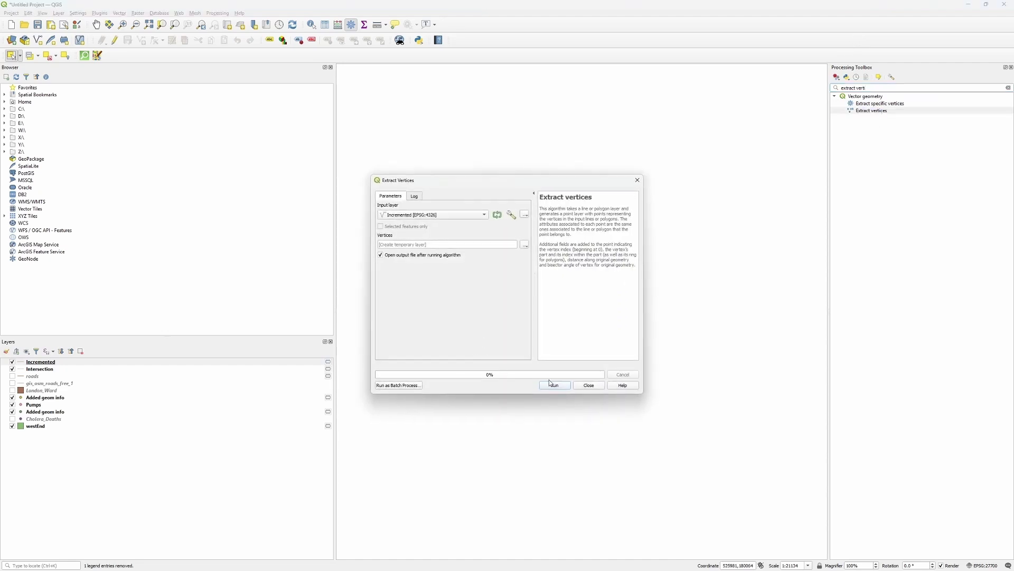
{"action": "left_click", "coordinate": [568, 388]}
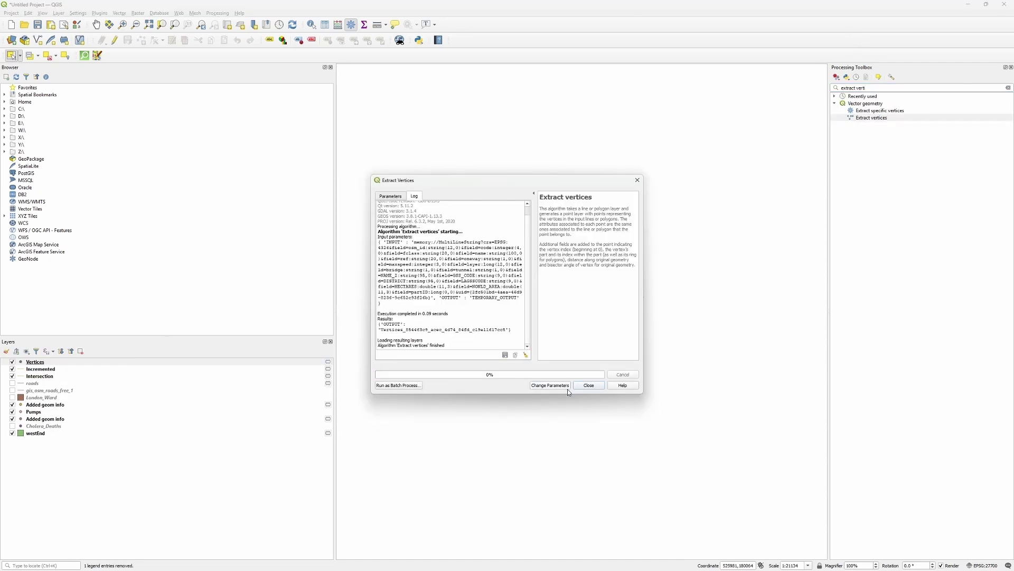
{"action": "left_click", "coordinate": [589, 385]}
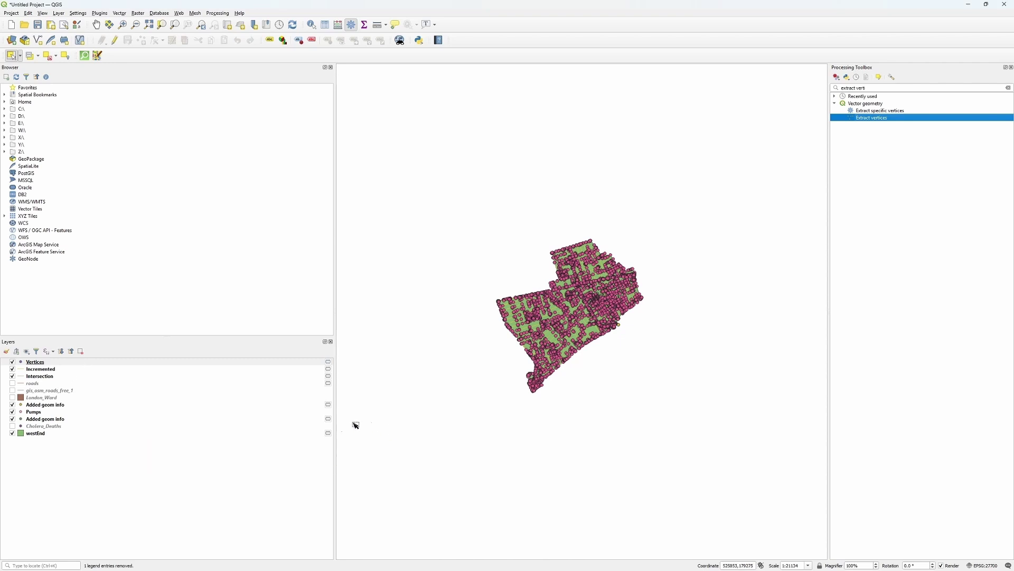
{"action": "left_click", "coordinate": [875, 89]}
{"action": "triple_click", "coordinate": [875, 90]}
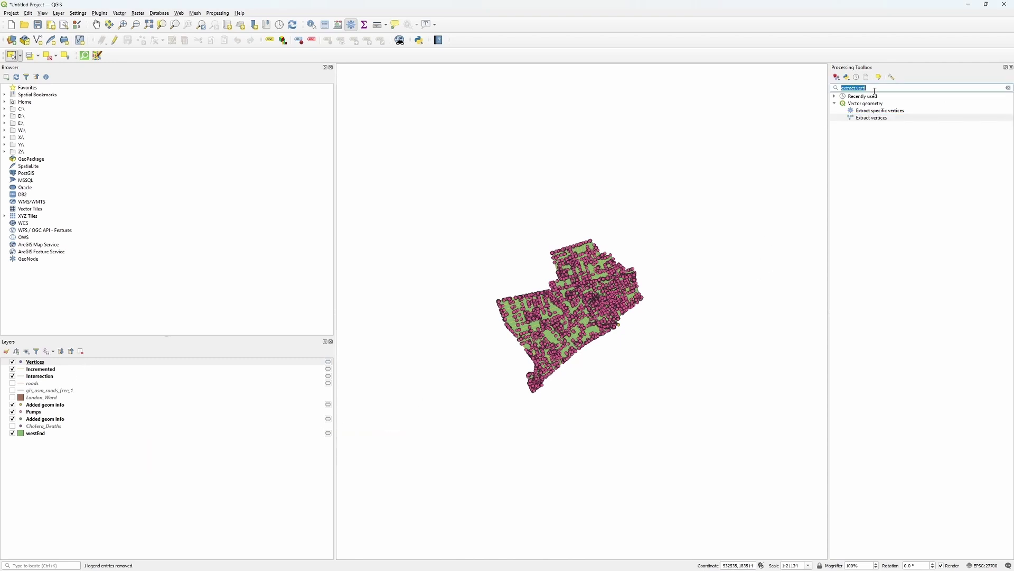
{"action": "type", "text": "geometry add"}
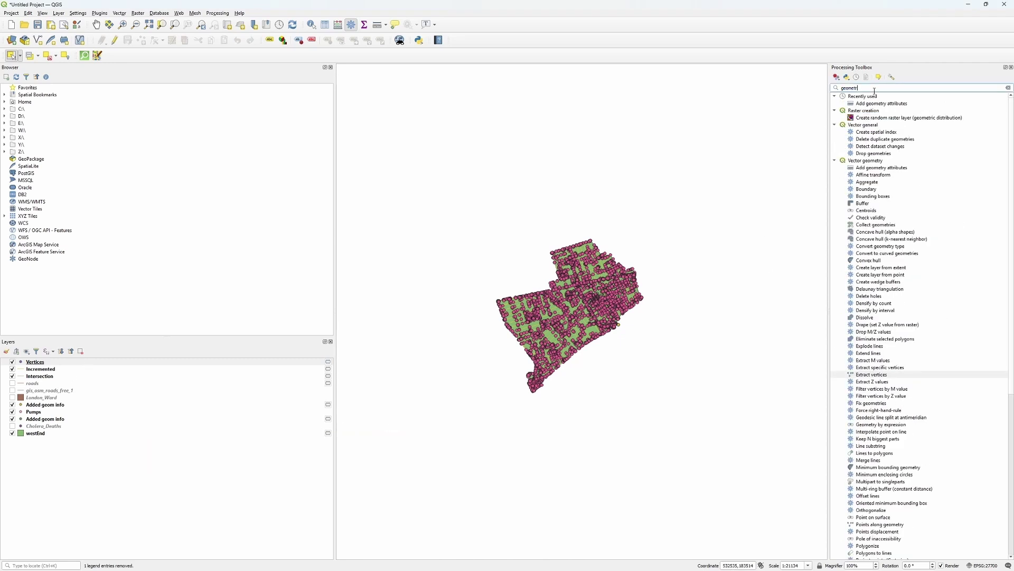
{"action": "double_click", "coordinate": [905, 105]}
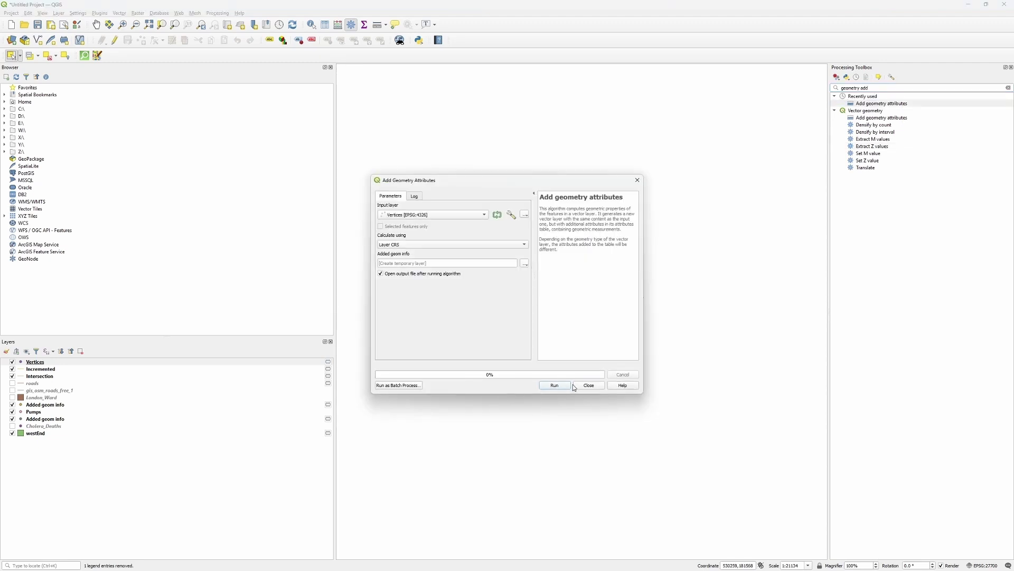
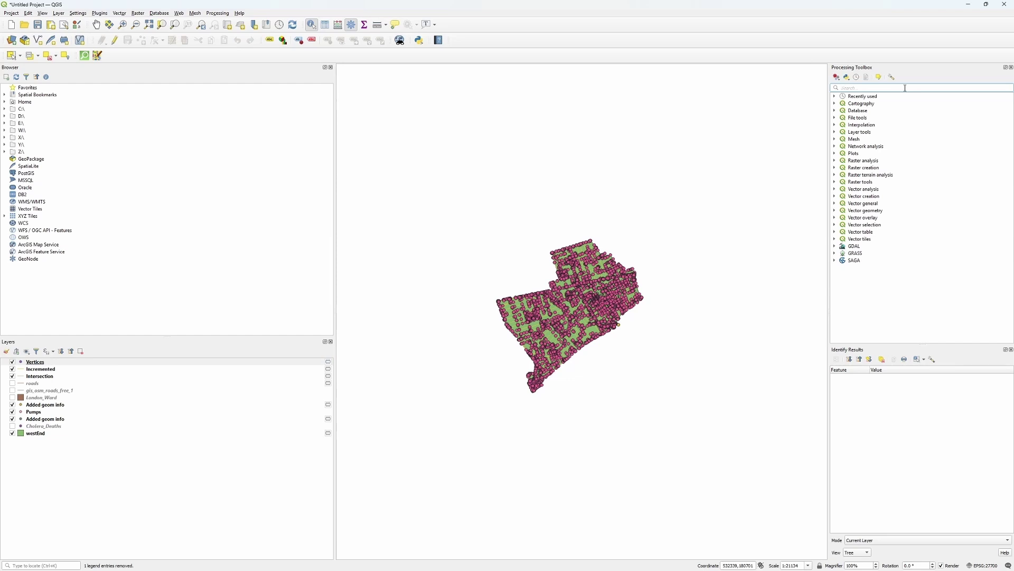
Step: Reproject the Vertices layer to the project CRS, EPSG:27700 - OSGB 1936 / British National Grid
{"action": "type", "text": "reproject la"}
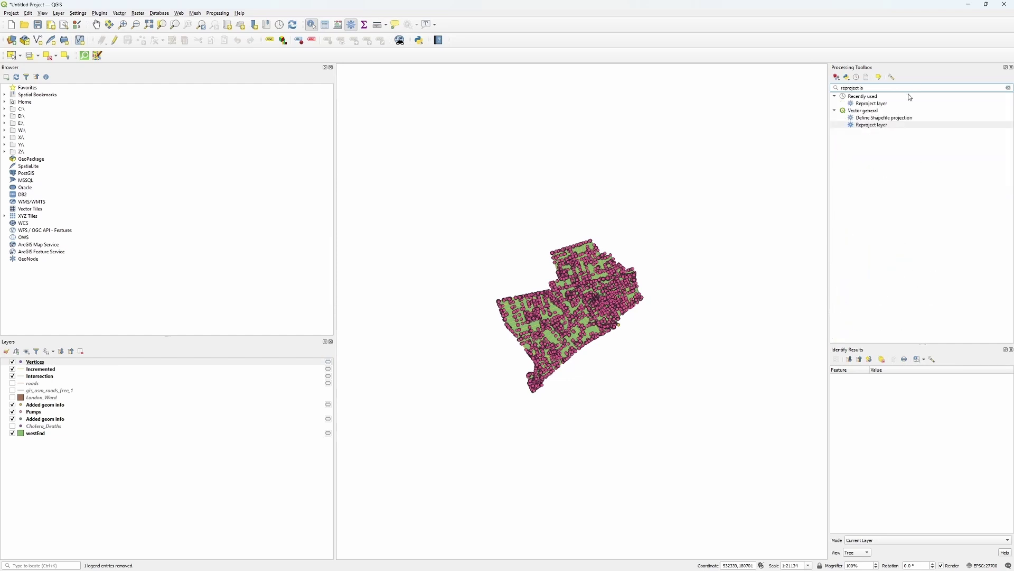
{"action": "double_click", "coordinate": [889, 124]}
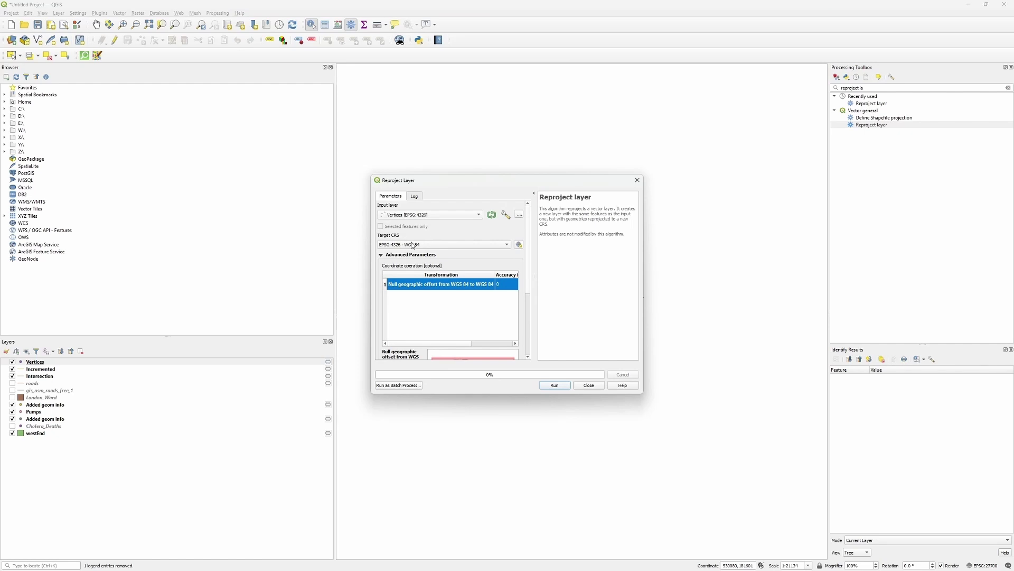
{"action": "left_click", "coordinate": [447, 245]}
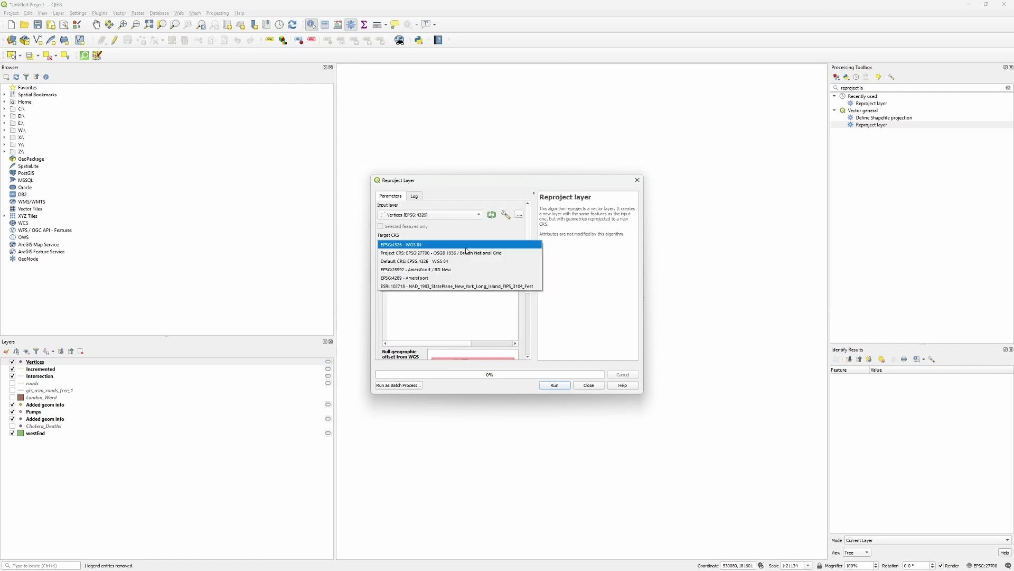
{"action": "left_click", "coordinate": [469, 255]}
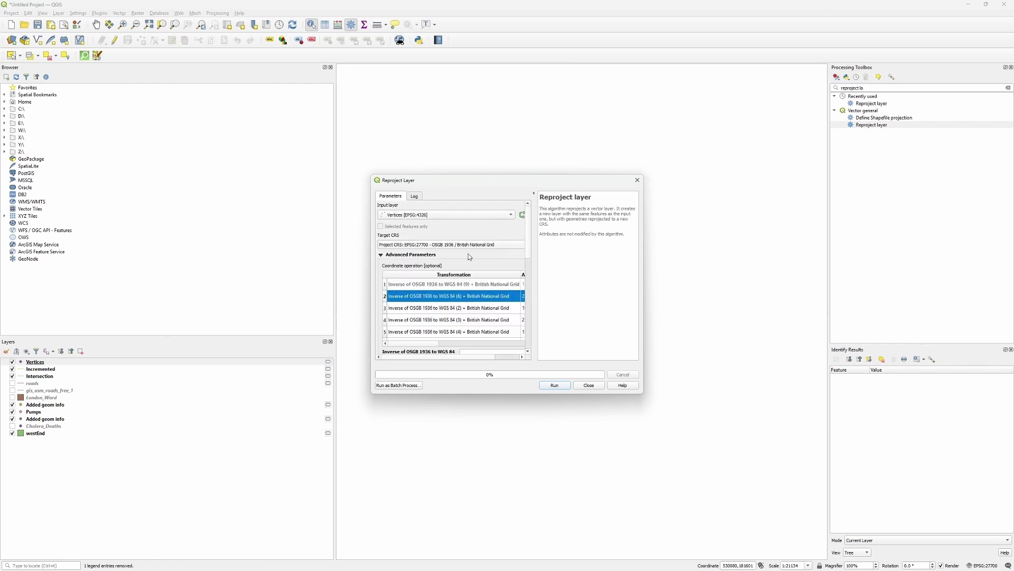
{"action": "left_click", "coordinate": [559, 386]}
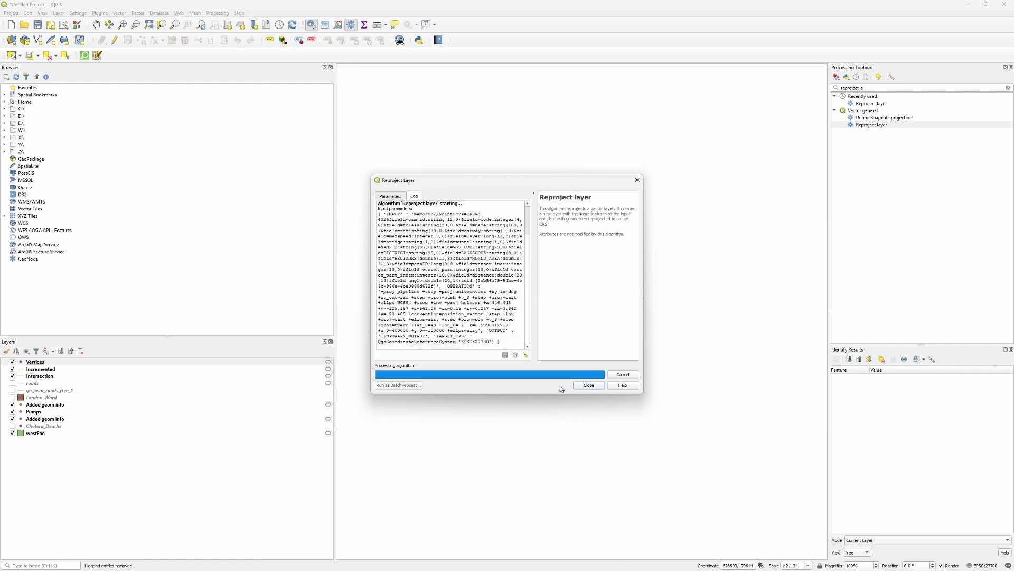
{"action": "left_click", "coordinate": [590, 387]}
Step: Add geometry attributes to the Reprojected layer and check the coordinate fields in the resulting layer's attribute table
{"action": "left_click", "coordinate": [901, 87]}
{"action": "double_click", "coordinate": [901, 87]}
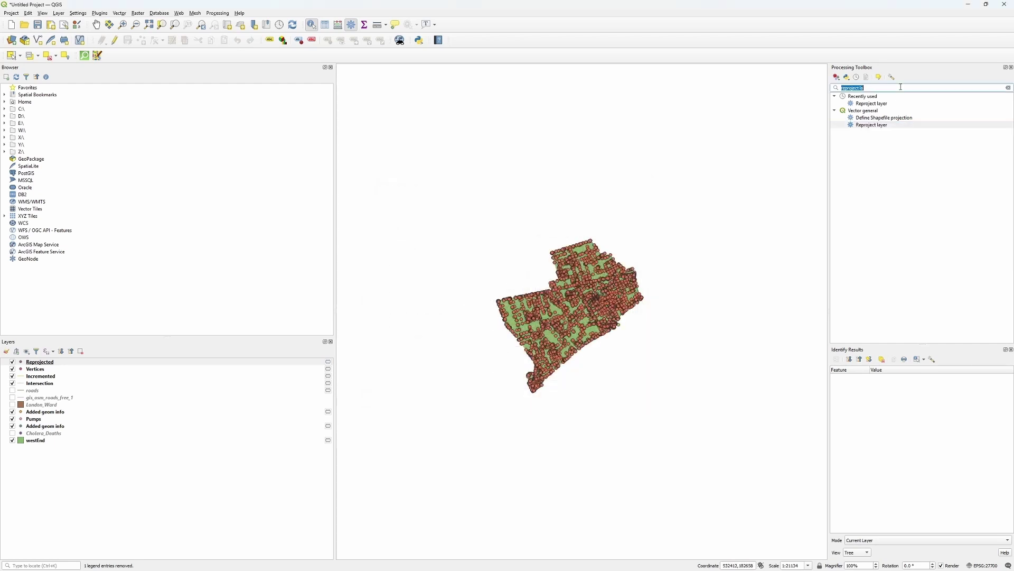
{"action": "type", "text": "add geome"}
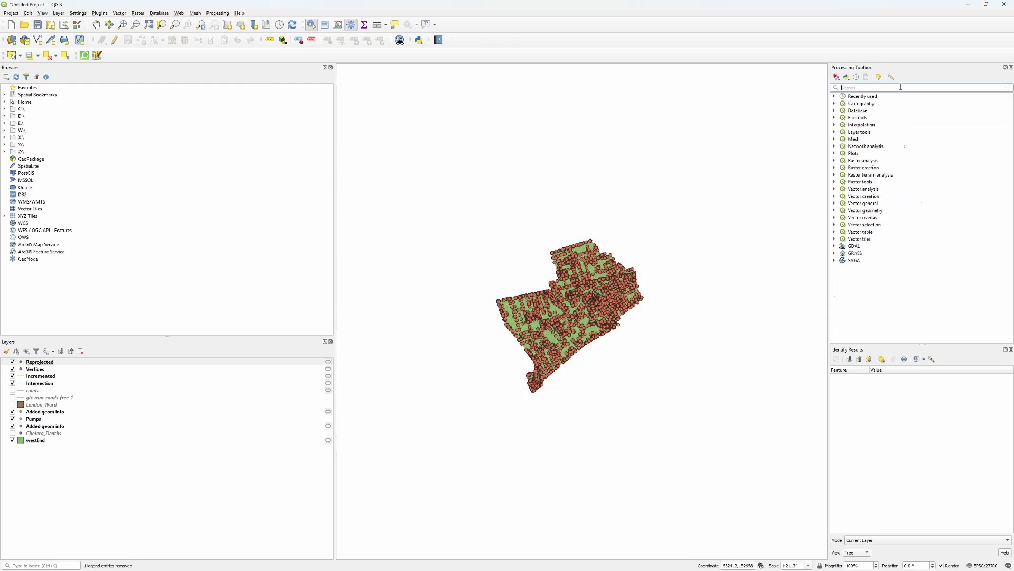
{"action": "double_click", "coordinate": [893, 104]}
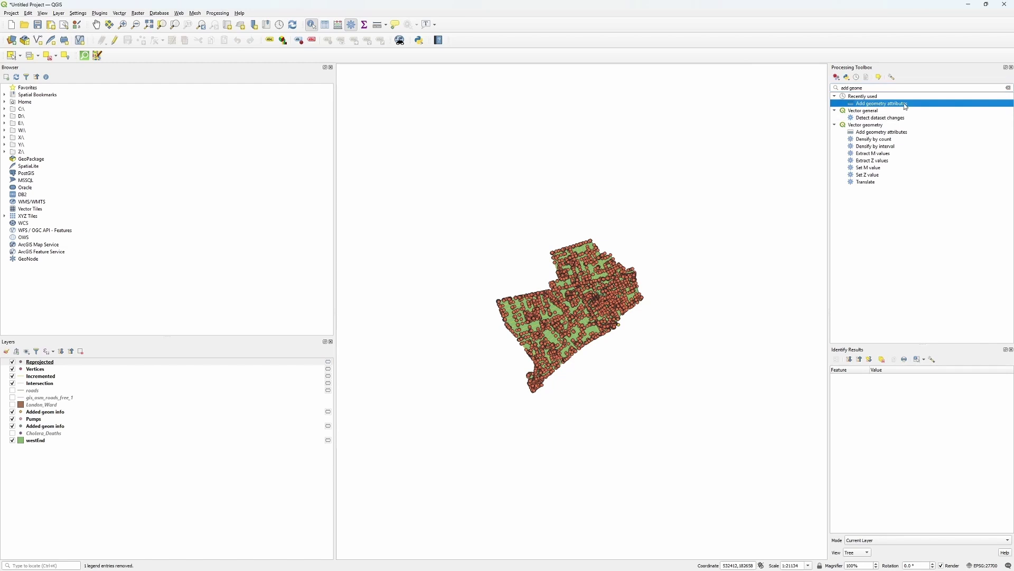
{"action": "left_click", "coordinate": [562, 387]}
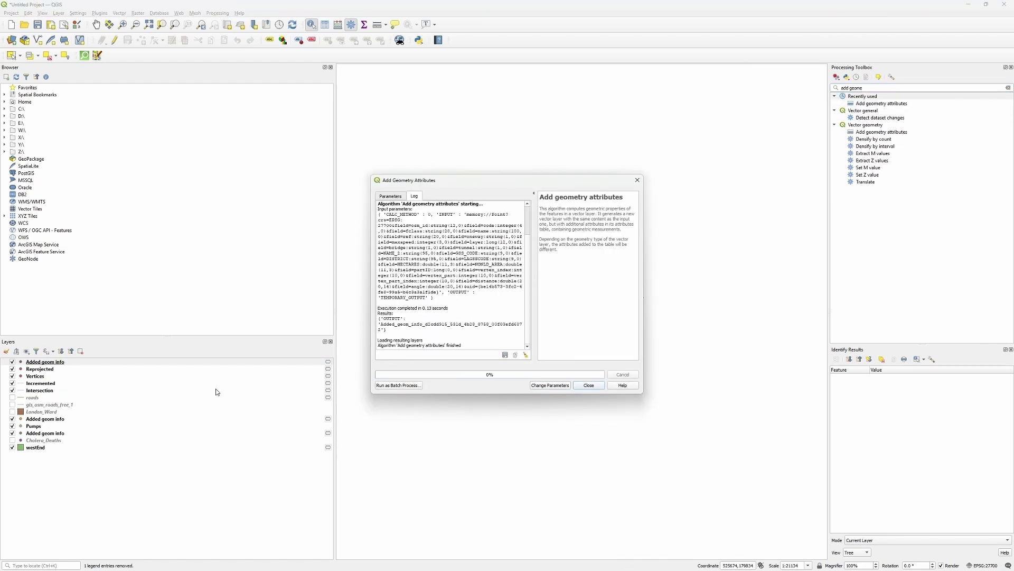
{"action": "left_click", "coordinate": [585, 387]}
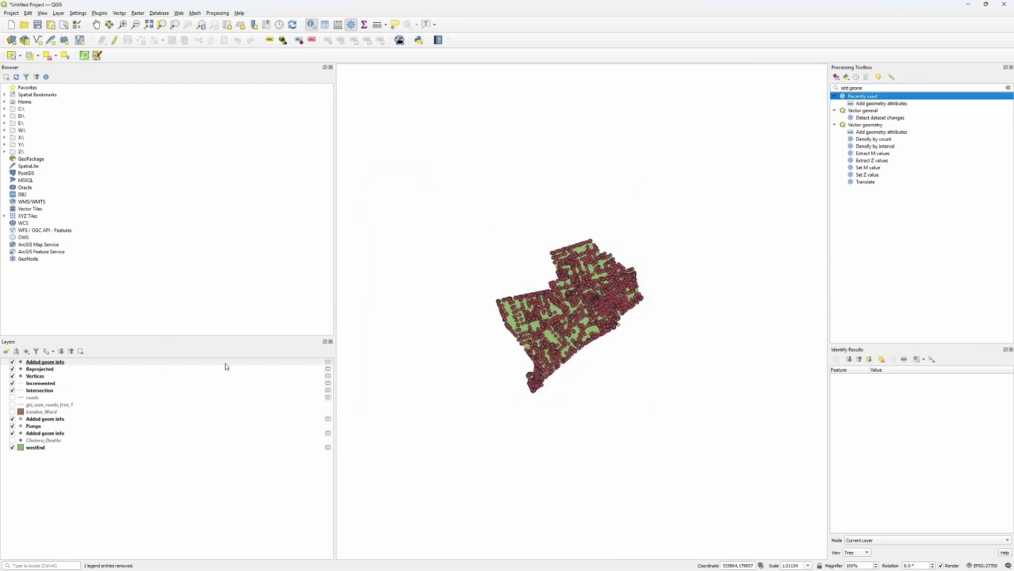
{"action": "left_click", "coordinate": [338, 24]}
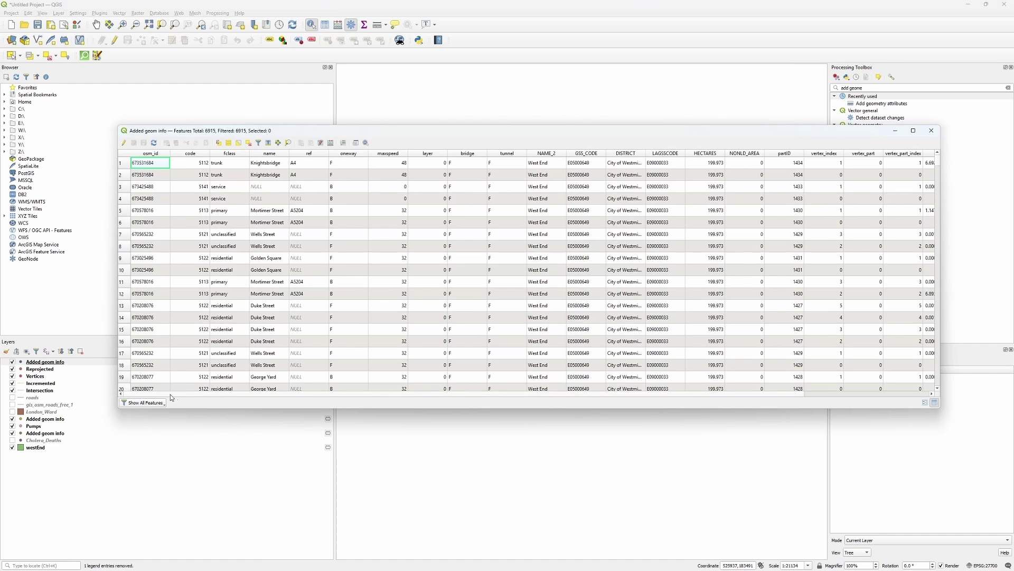
{"action": "left_click", "coordinate": [901, 394]}
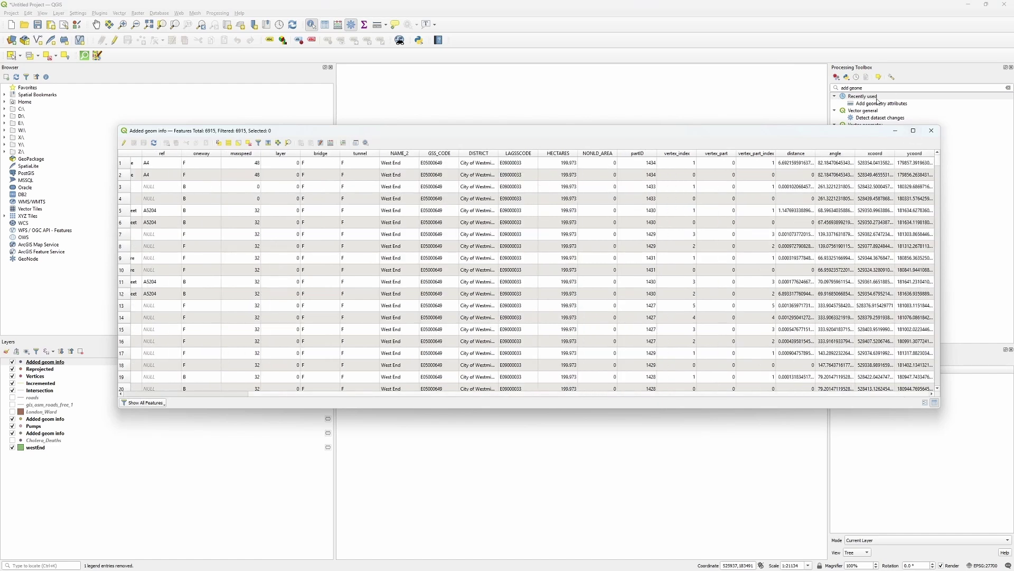
{"action": "left_click", "coordinate": [935, 134]}
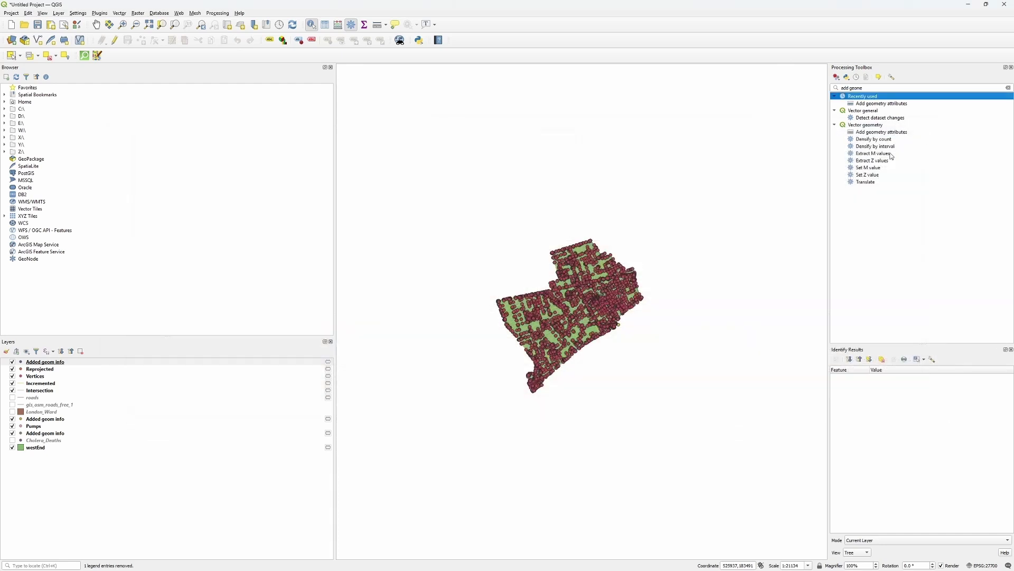
{"action": "right_click", "coordinate": [74, 361]}
{"action": "mouse_move", "coordinate": [127, 516]}
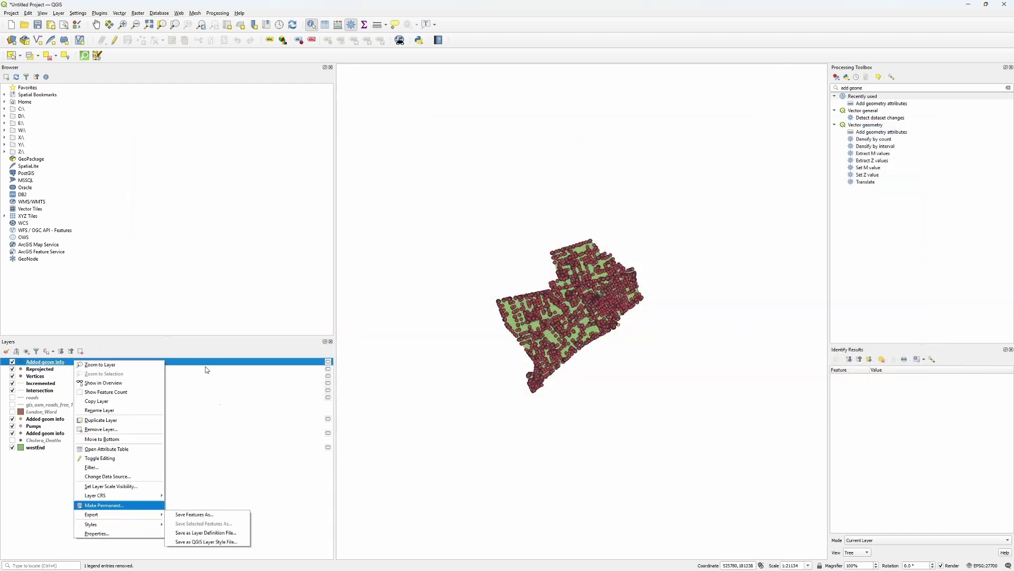
{"action": "left_click", "coordinate": [214, 346]}
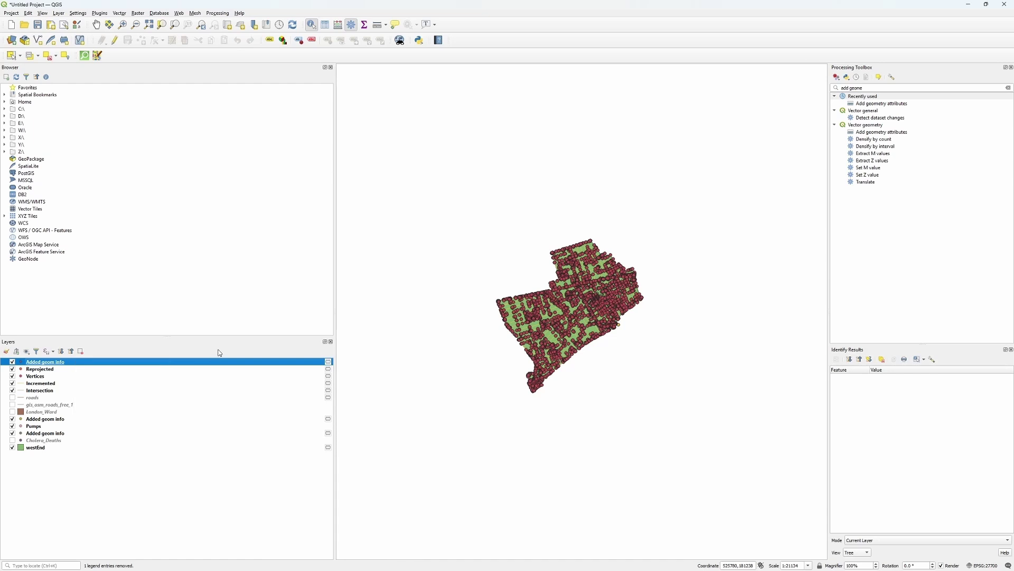
Step: Enable editing on the newest Added geom info layer and delete all its fields except name, partID, xcoord and ycoord
{"action": "left_click", "coordinate": [325, 25]}
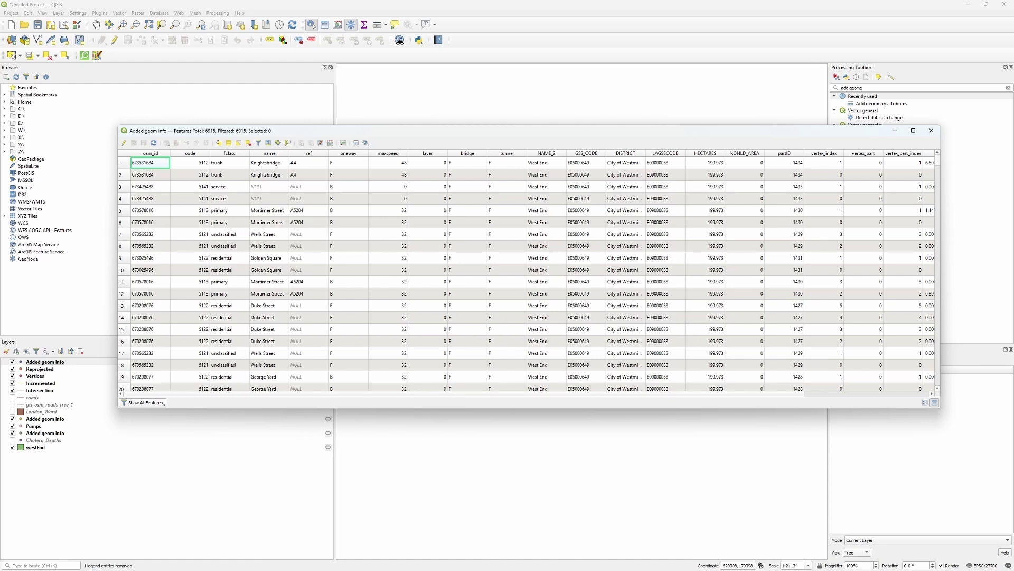
{"action": "left_click", "coordinate": [124, 143]}
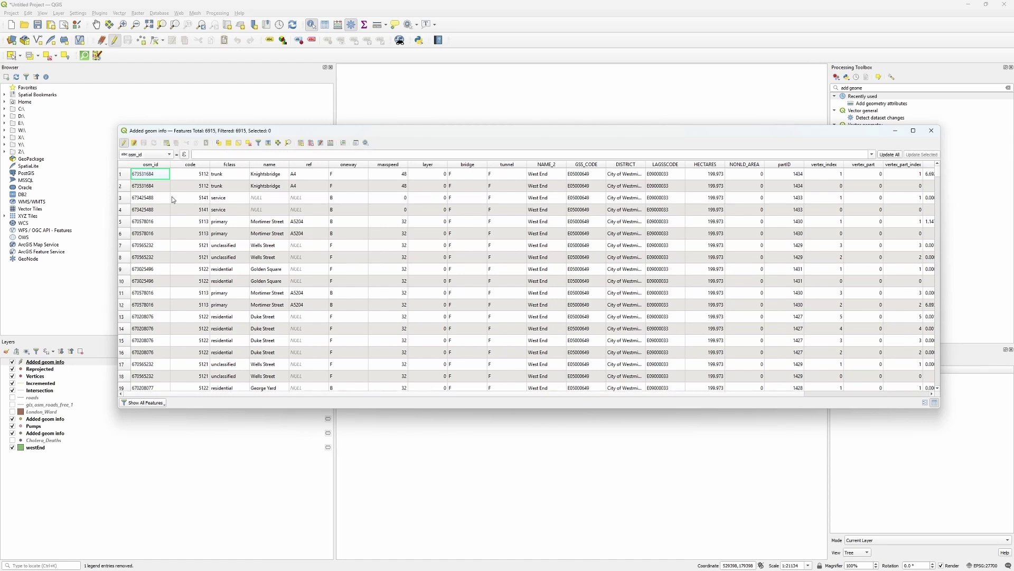
{"action": "left_click", "coordinate": [311, 143]}
{"action": "left_click", "coordinate": [485, 261]}
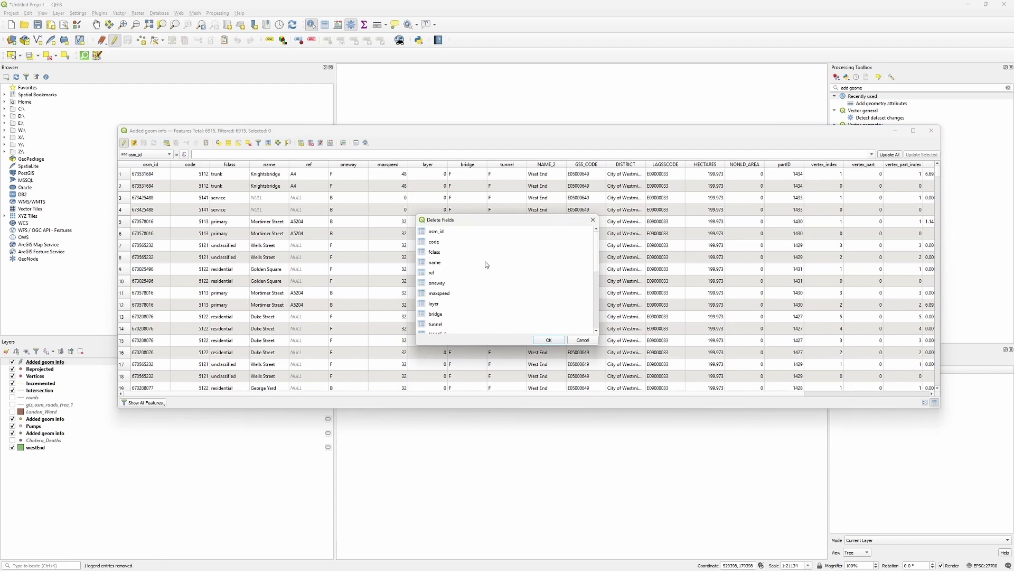
{"action": "key", "text": "ctrl+a"}
{"action": "scroll", "coordinate": [485, 264], "scroll_direction": "down", "scroll_amount": 5}
{"action": "left_click", "coordinate": [449, 324], "text": "ctrl"}
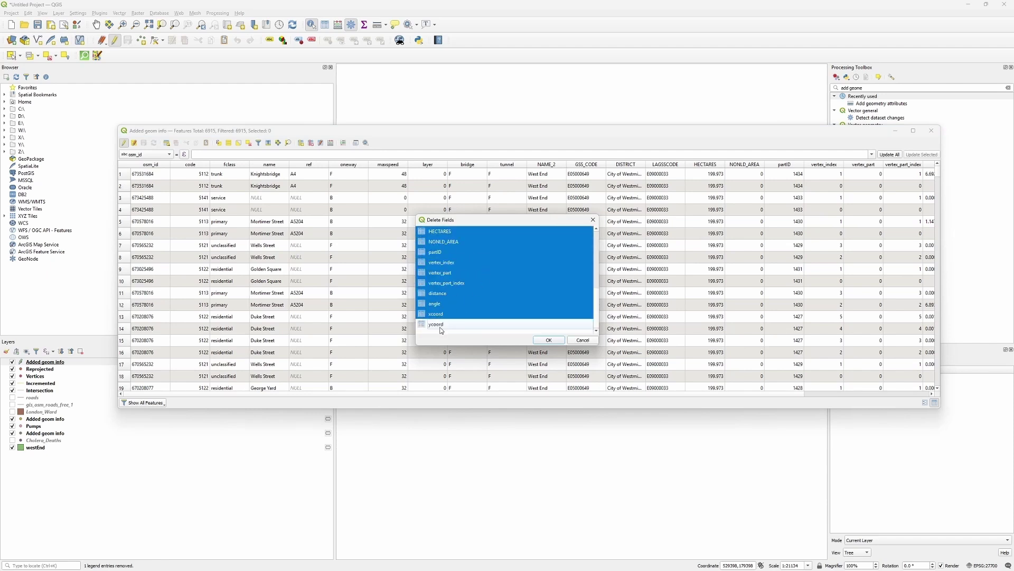
{"action": "left_click", "coordinate": [446, 313], "text": "ctrl"}
{"action": "left_click", "coordinate": [458, 253], "text": "ctrl"}
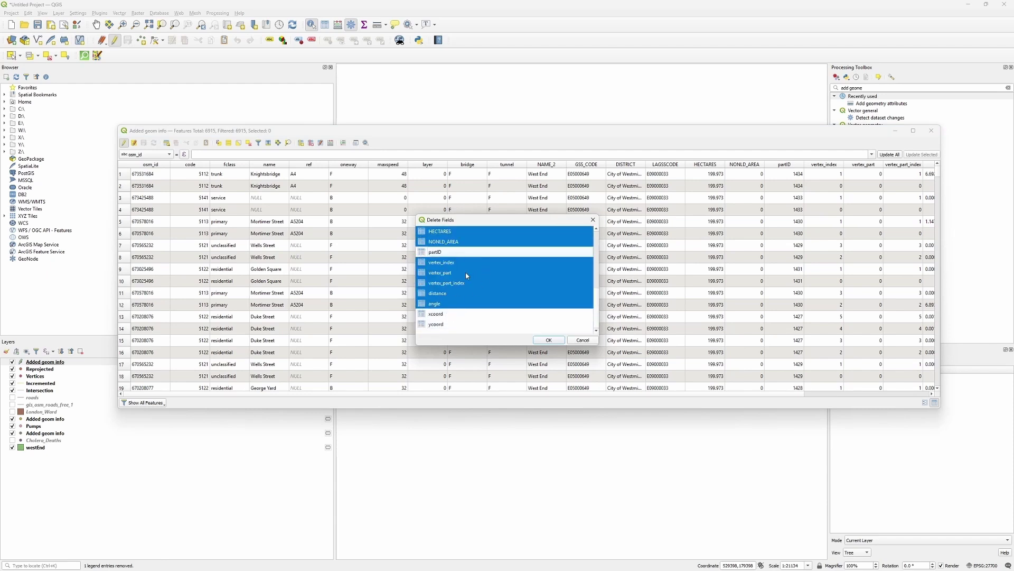
{"action": "scroll", "coordinate": [471, 270], "scroll_direction": "up", "scroll_amount": 1}
{"action": "scroll", "coordinate": [472, 273], "scroll_direction": "up", "scroll_amount": 2}
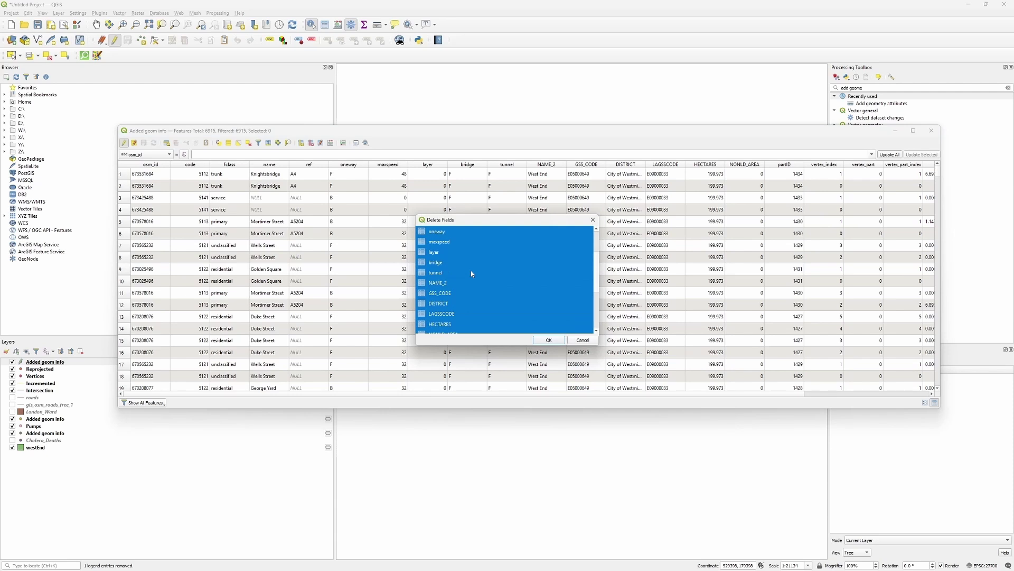
{"action": "scroll", "coordinate": [460, 278], "scroll_direction": "up", "scroll_amount": 2}
{"action": "left_click", "coordinate": [475, 262], "text": "ctrl"}
{"action": "key", "text": "Return"}
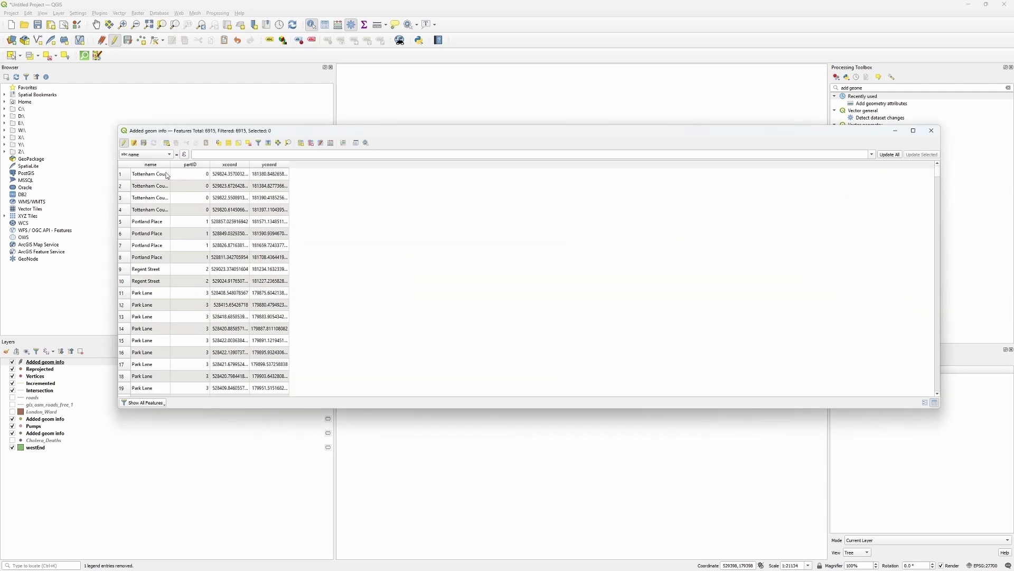
{"action": "left_click", "coordinate": [82, 362]}
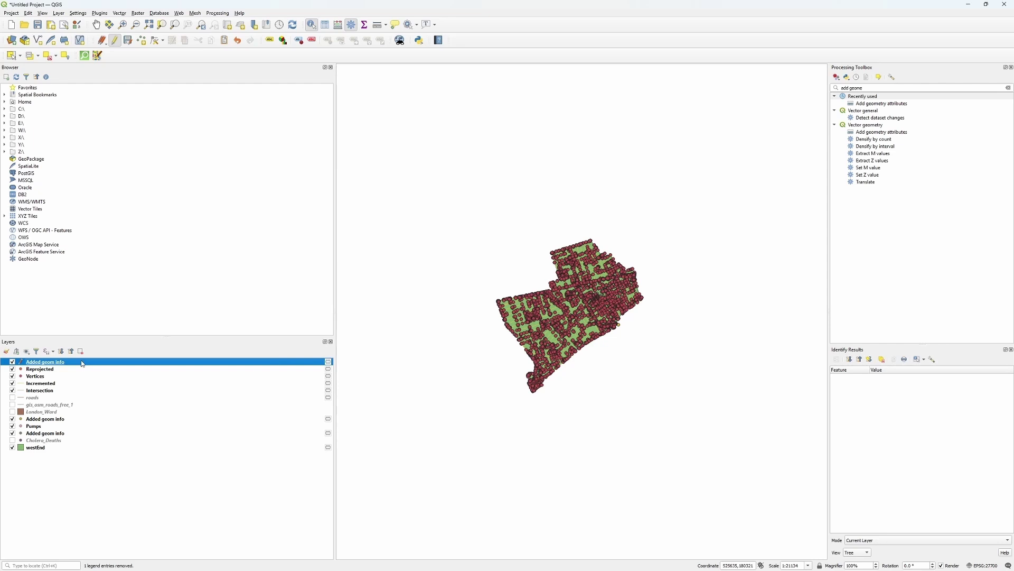
{"action": "right_click", "coordinate": [83, 362]}
{"action": "mouse_move", "coordinate": [166, 533]}
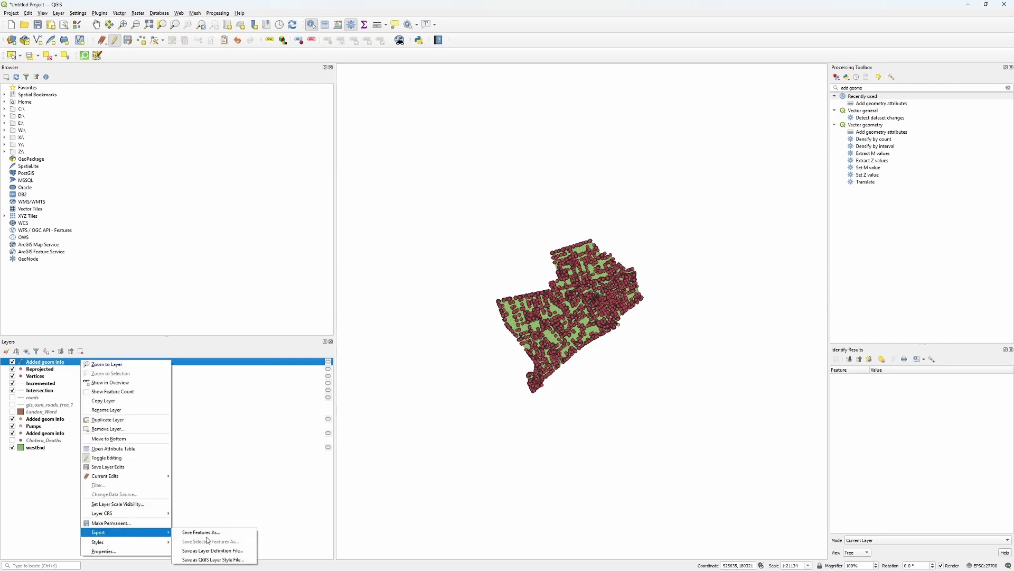
{"action": "key", "text": "Escape"}
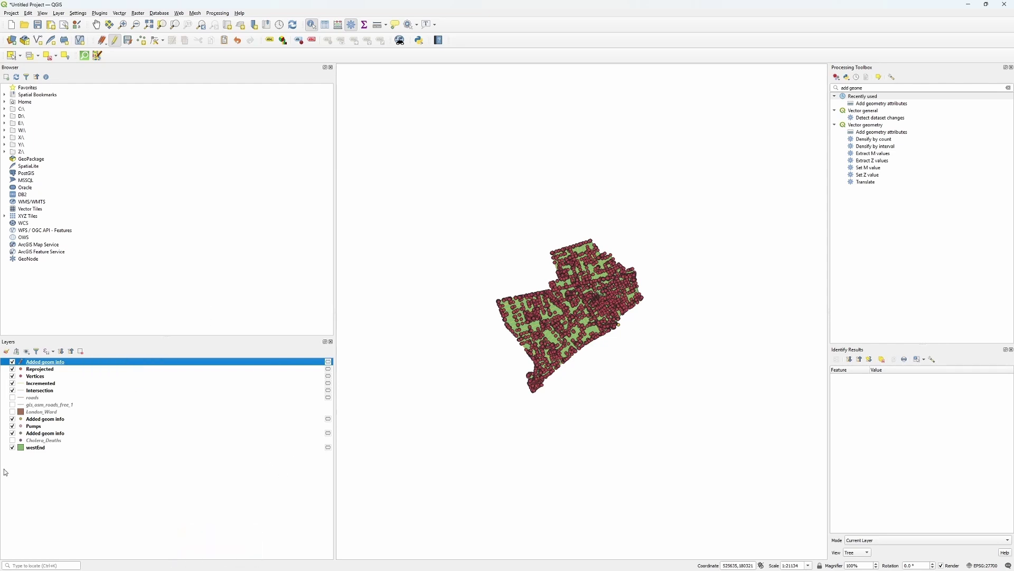
Step: Hide every layer except westEnd and make westEnd the active layer
{"action": "left_click", "coordinate": [69, 448]}
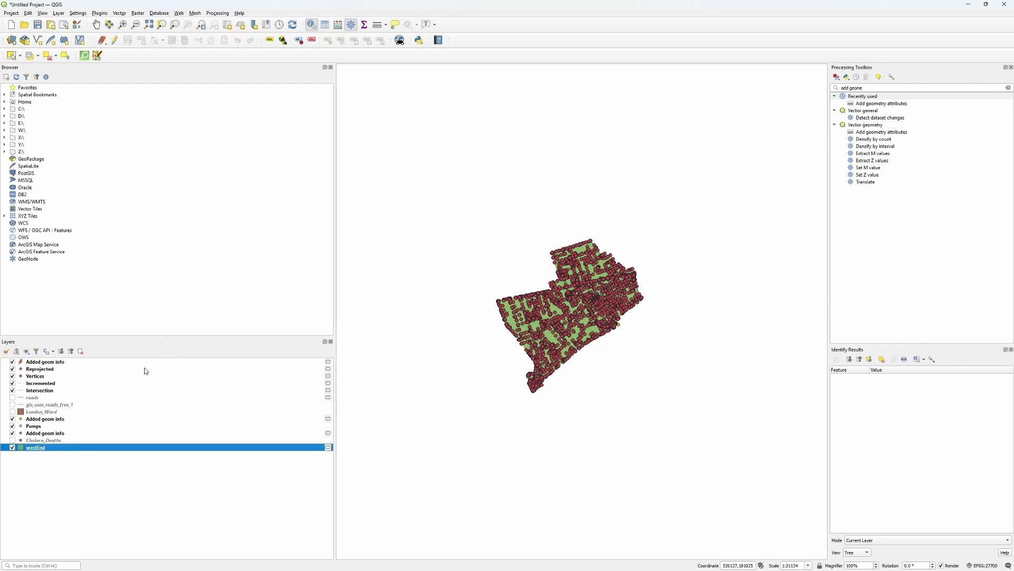
{"action": "left_click", "coordinate": [12, 433]}
{"action": "left_click", "coordinate": [12, 426]}
{"action": "left_click", "coordinate": [13, 419]}
{"action": "left_click", "coordinate": [14, 390]}
{"action": "left_click", "coordinate": [13, 383]}
{"action": "left_click", "coordinate": [12, 376]}
{"action": "left_click", "coordinate": [12, 369]}
{"action": "left_click", "coordinate": [13, 362]}
{"action": "left_click", "coordinate": [61, 460]}
{"action": "left_click", "coordinate": [64, 449]}
Step: Run Extract vertices on the westEnd layer, with output to a temporary layer
{"action": "left_click", "coordinate": [941, 90]}
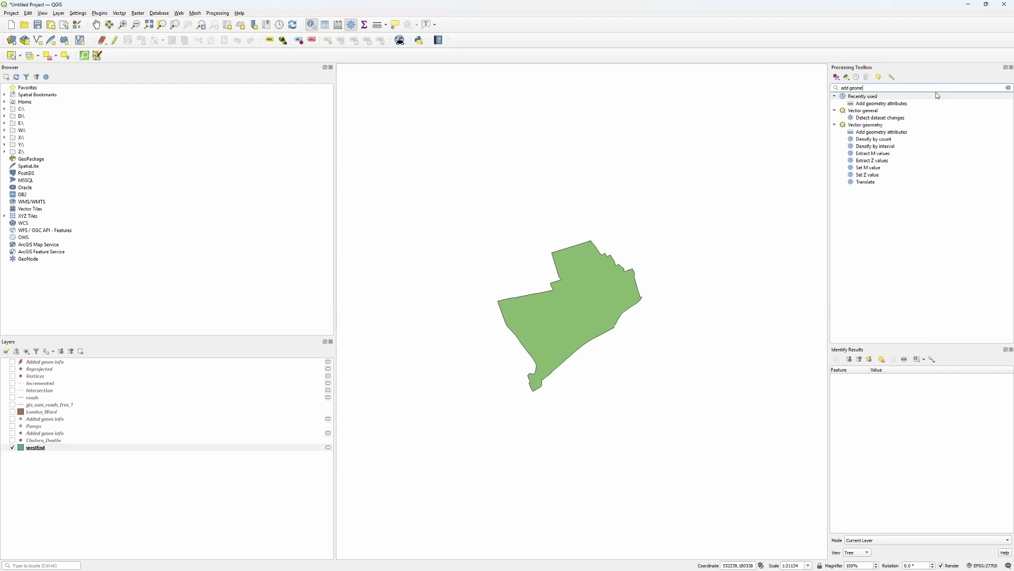
{"action": "key", "text": "ctrl+a"}
{"action": "key", "text": "BackSpace"}
{"action": "type", "text": "verti"}
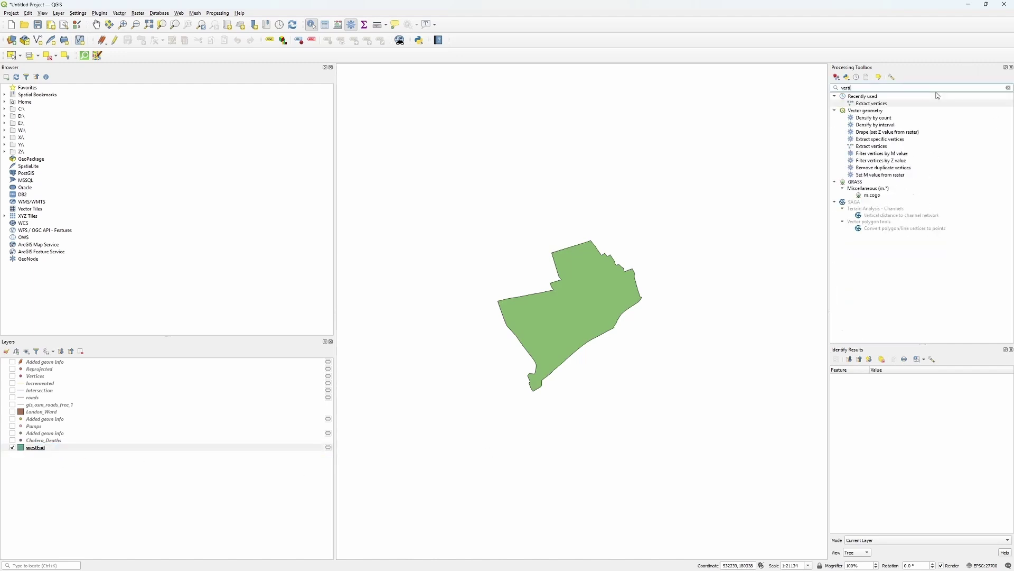
{"action": "double_click", "coordinate": [912, 104]}
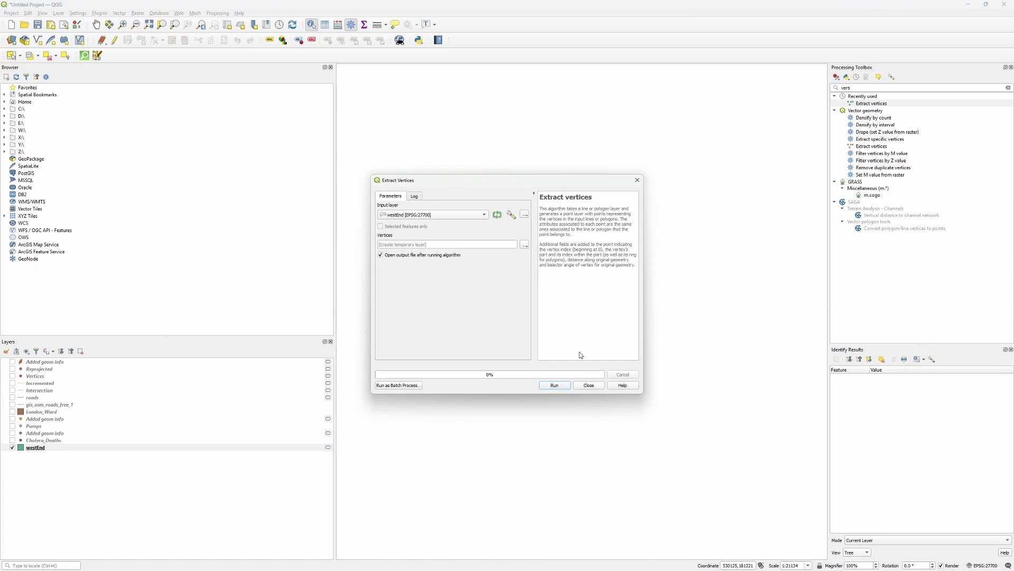
{"action": "left_click", "coordinate": [565, 387]}
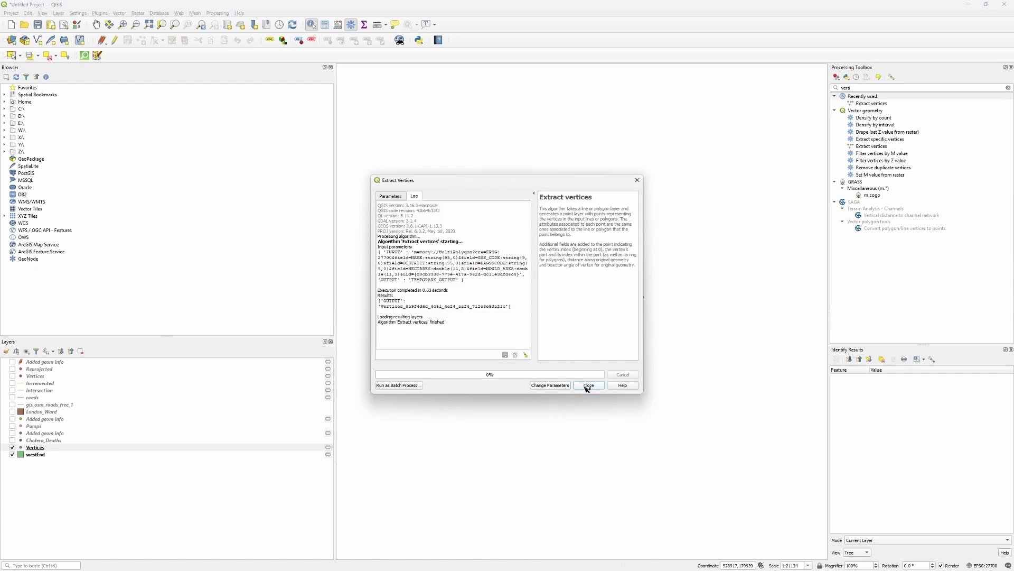
{"action": "left_click", "coordinate": [588, 385]}
Step: Add geometry attributes to the Vertices layer extracted from westEnd
{"action": "double_click", "coordinate": [873, 86]}
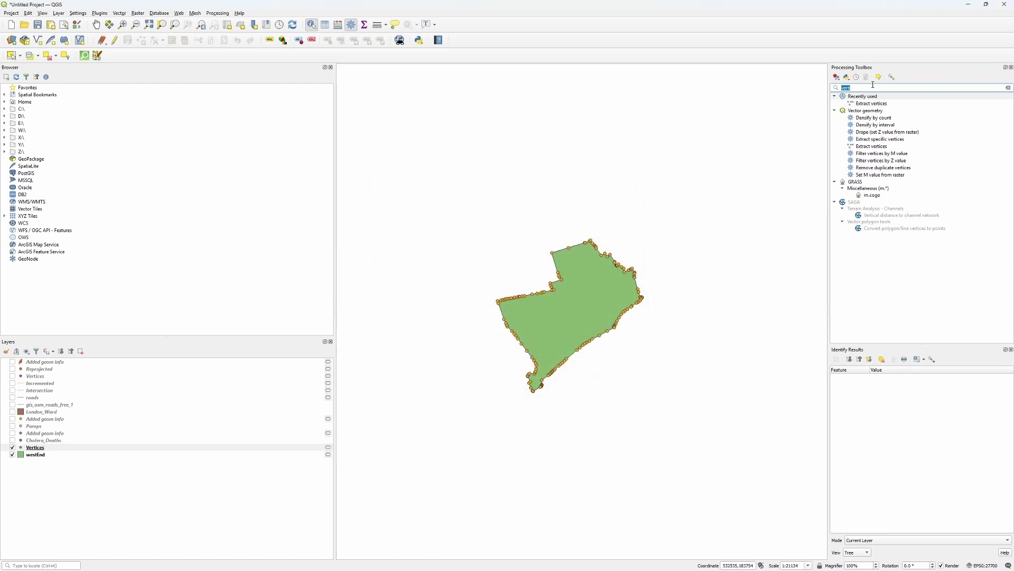
{"action": "type", "text": "add geometry"}
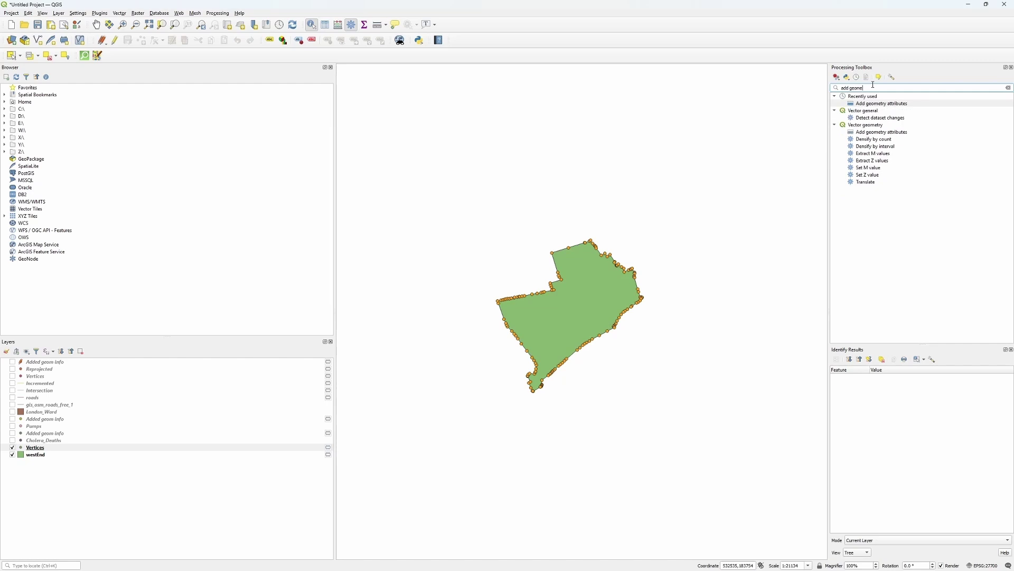
{"action": "double_click", "coordinate": [881, 103]}
{"action": "left_click", "coordinate": [561, 386]}
{"action": "left_click", "coordinate": [589, 386]}
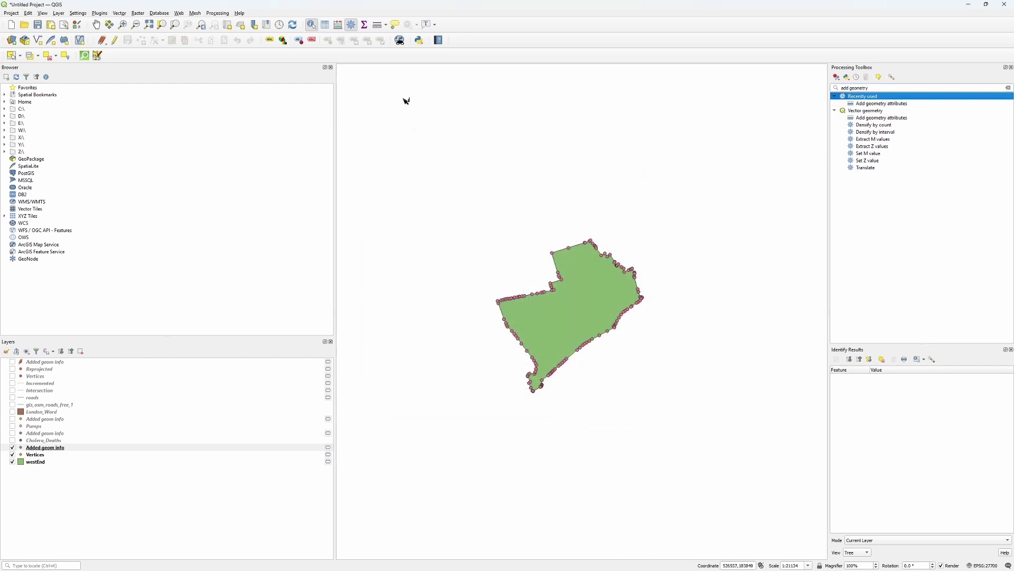
Step: Enable editing on the boundary's Added geom info layer and delete all its fields except NAME, xcoord and ycoord
{"action": "left_click", "coordinate": [331, 28]}
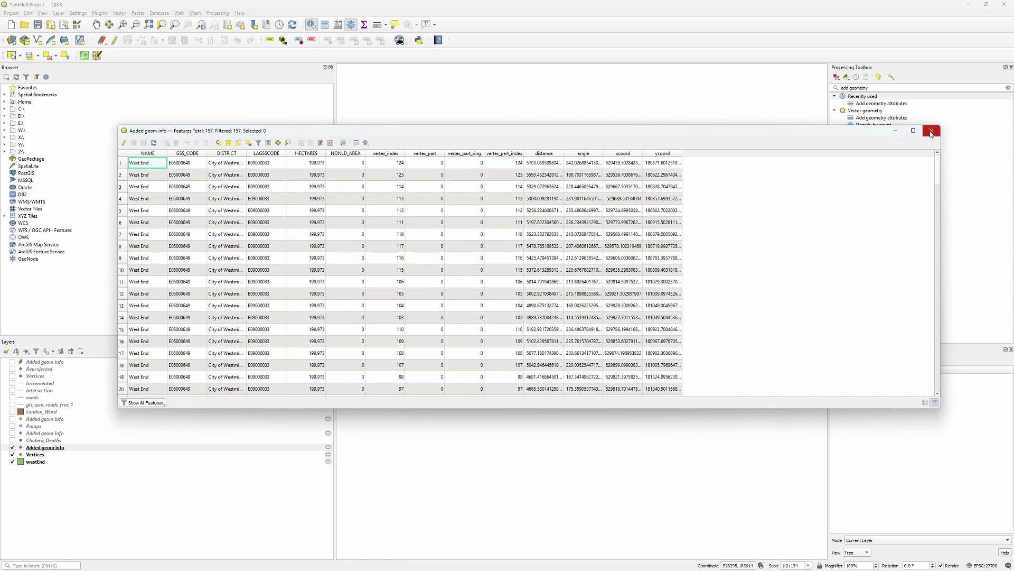
{"action": "left_click", "coordinate": [124, 142]}
{"action": "left_click", "coordinate": [311, 143]}
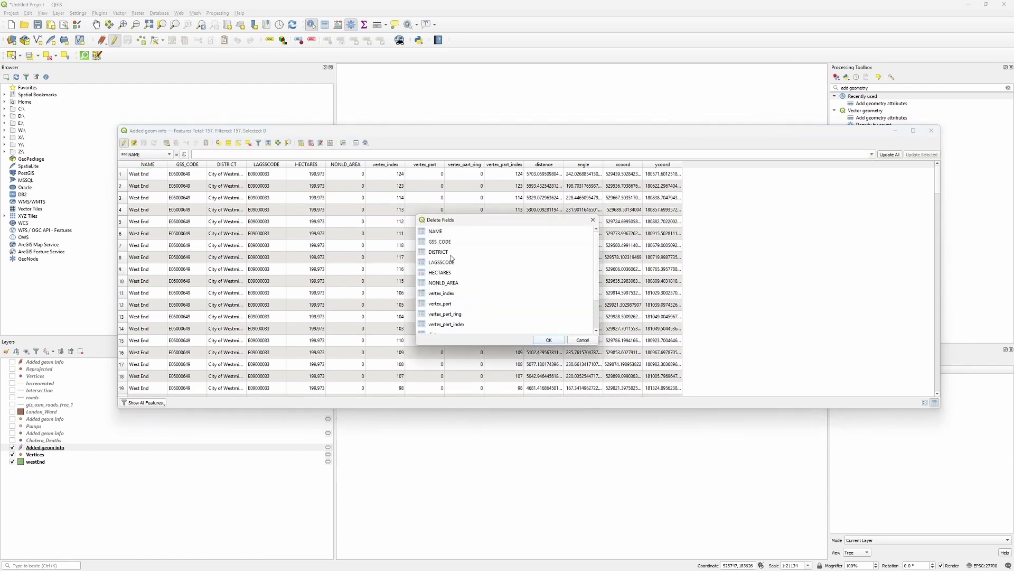
{"action": "scroll", "coordinate": [469, 285], "scroll_direction": "down", "scroll_amount": 2}
{"action": "left_click", "coordinate": [452, 325]}
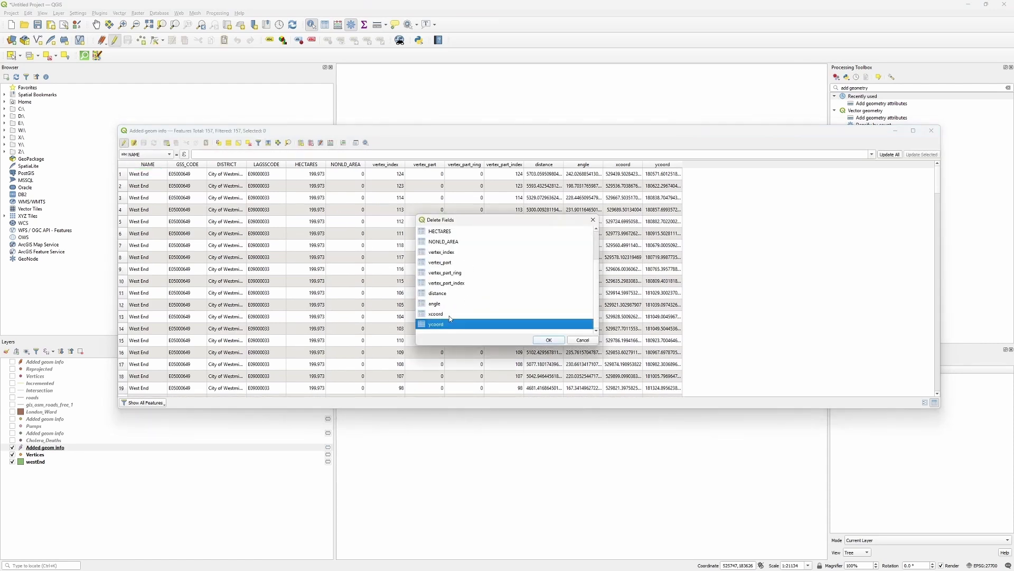
{"action": "key", "text": "ctrl+a"}
{"action": "left_click", "coordinate": [450, 324], "text": "ctrl"}
{"action": "left_click", "coordinate": [452, 314], "text": "ctrl"}
{"action": "scroll", "coordinate": [449, 312], "scroll_direction": "up", "scroll_amount": 2}
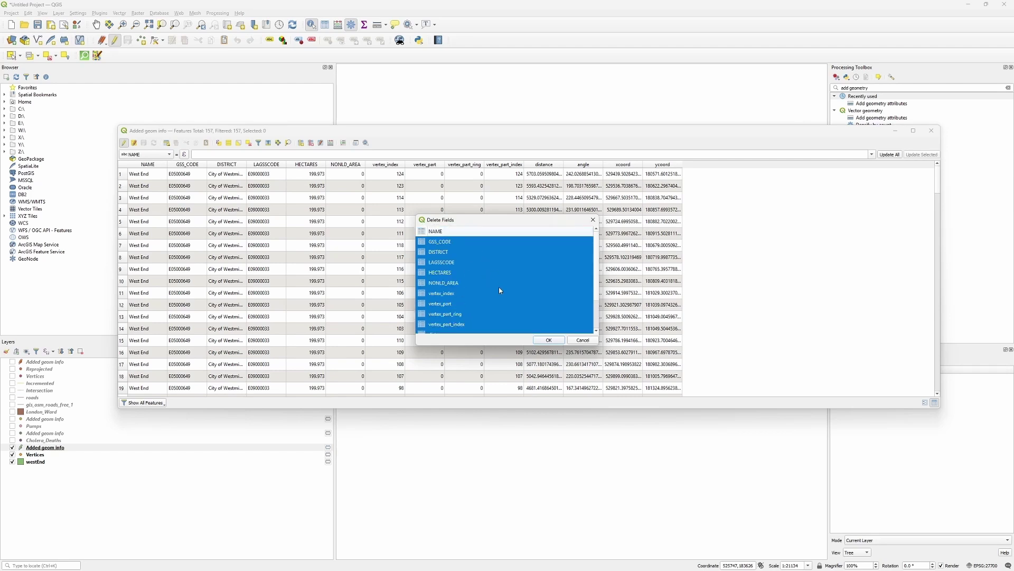
{"action": "left_click", "coordinate": [544, 340]}
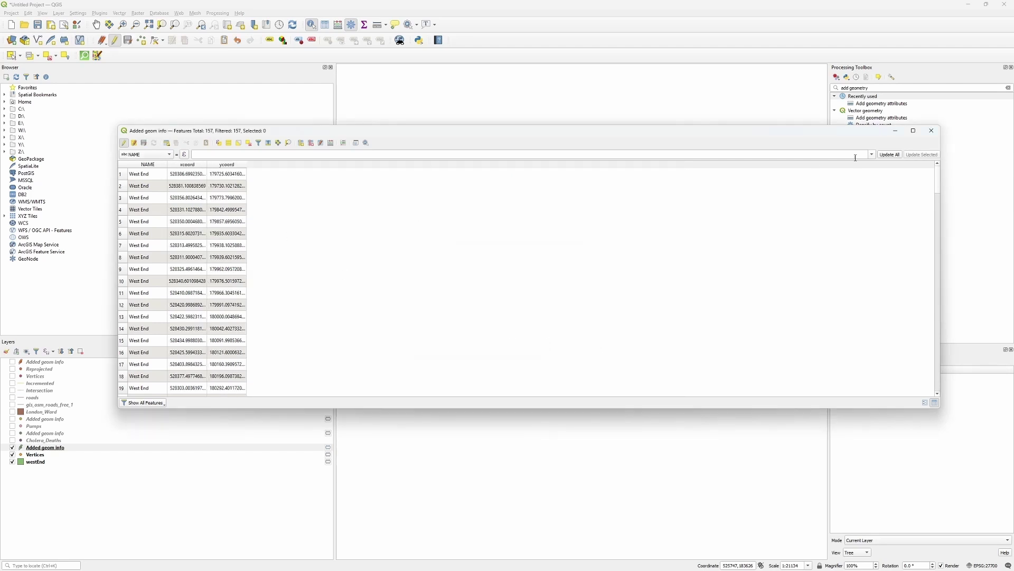
{"action": "left_click", "coordinate": [927, 136]}
{"action": "right_click", "coordinate": [97, 448]}
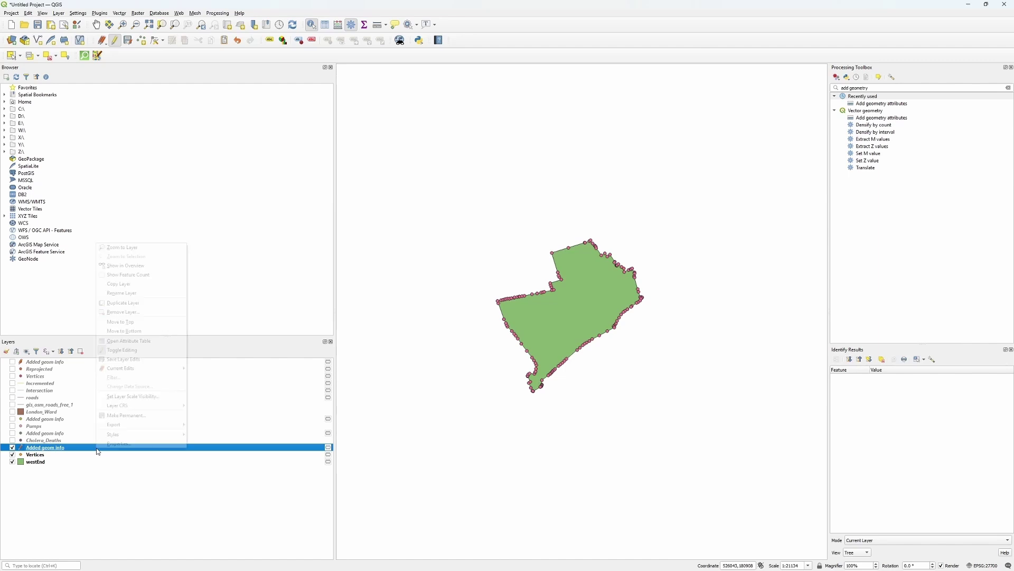
{"action": "mouse_move", "coordinate": [138, 428]}
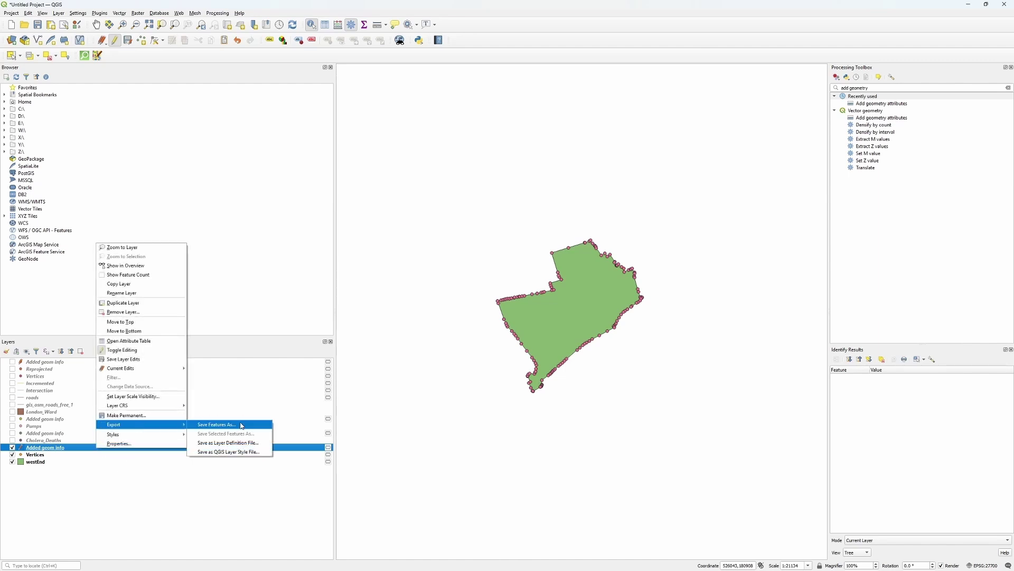
{"action": "left_click", "coordinate": [237, 503]}
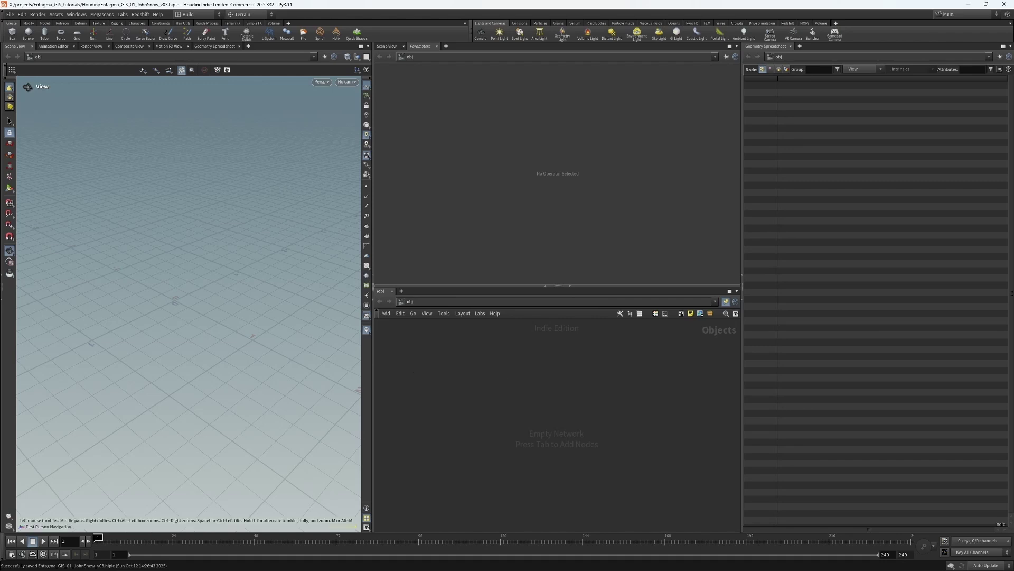
Step: Switch to Houdini, create a Geometry object in the empty obj network and enter it
{"action": "key", "text": "Tab"}
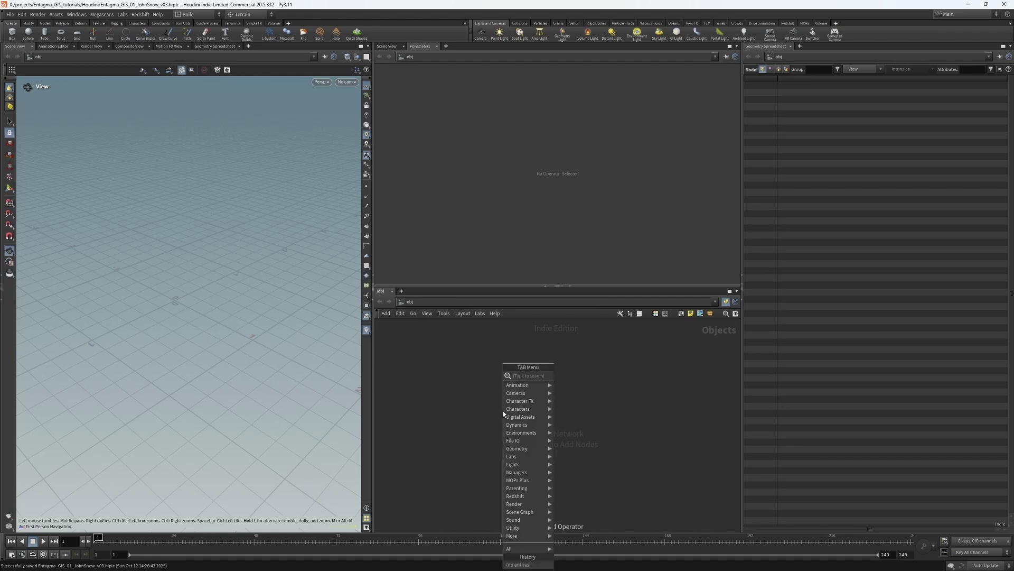
{"action": "type", "text": "geo"}
{"action": "key", "text": "Return"}
{"action": "double_click", "coordinate": [501, 411]}
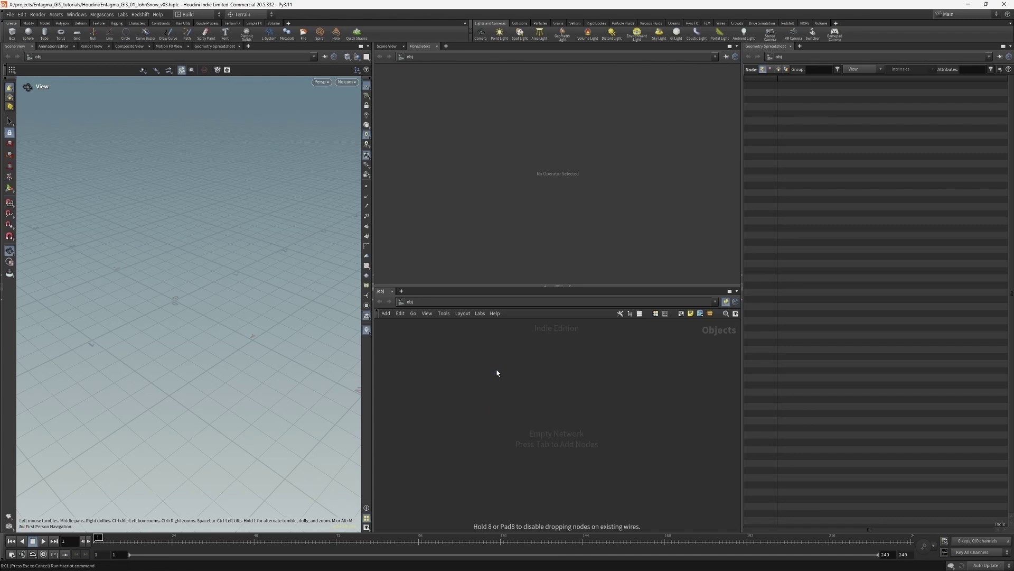
Step: Add a Table Import node that loads CholeraDeaths_export.csv from the QGIS_DATA_EXPORT folder
{"action": "key", "text": "Tab"}
{"action": "type", "text": "table"}
{"action": "key", "text": "Return"}
{"action": "left_click", "coordinate": [467, 401]}
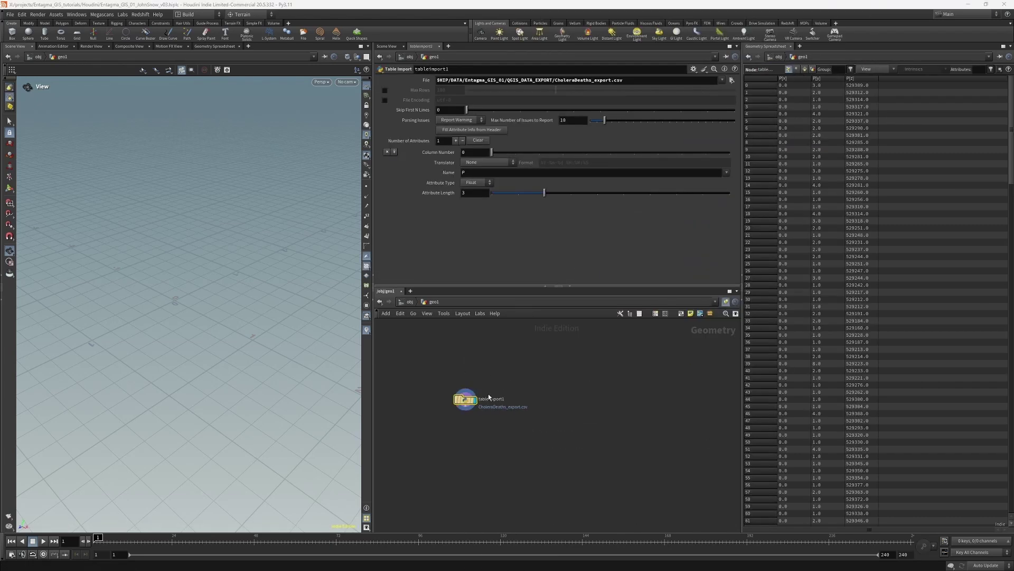
{"action": "left_click_drag", "start_coordinate": [489, 398], "coordinate": [461, 395]}
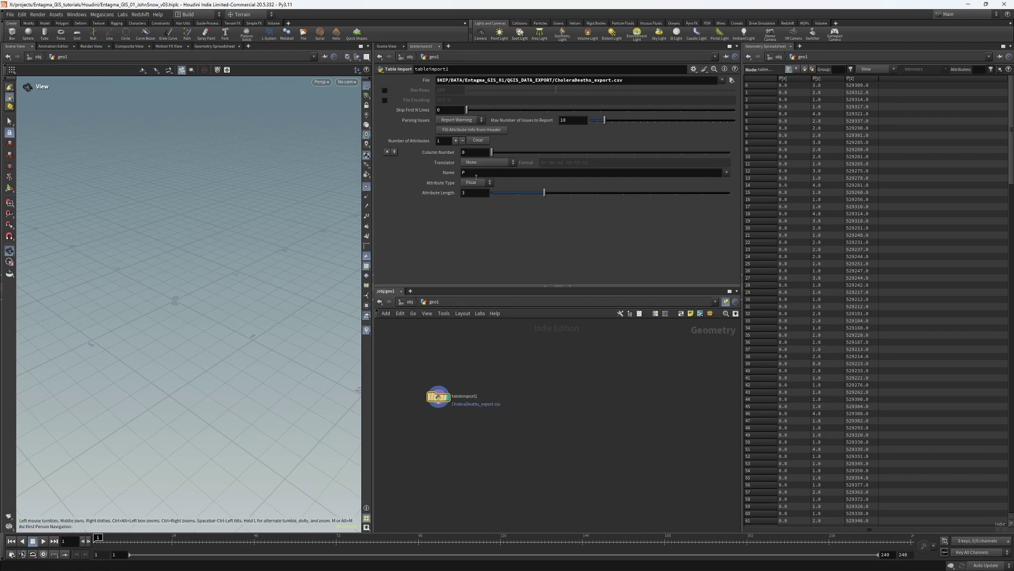
Step: Add a second attribute to the cholera deaths Table Import and name the two attributes xcoord and ycoord
{"action": "left_click", "coordinate": [456, 140]}
{"action": "left_click", "coordinate": [477, 173]}
{"action": "type", "text": "xcoord"}
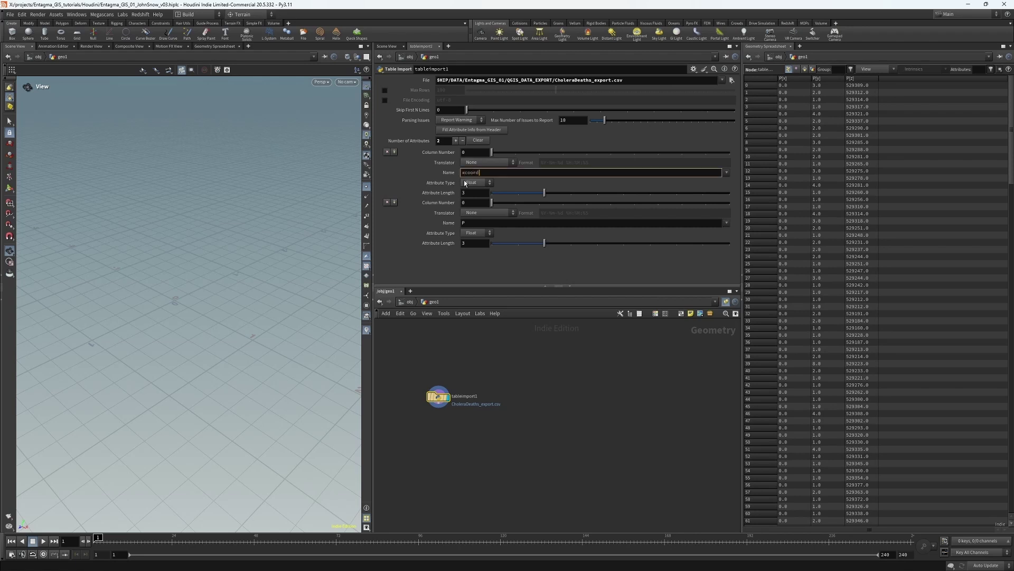
{"action": "key", "text": "Tab"}
{"action": "key", "text": "Tab"}
{"action": "key", "text": "Tab"}
{"action": "type", "text": "ycoord"}
{"action": "key", "text": "Tab"}
Step: Set the length of both attributes to 1, reading xcoord from column 2 and ycoord from column 3
{"action": "left_click", "coordinate": [472, 192]}
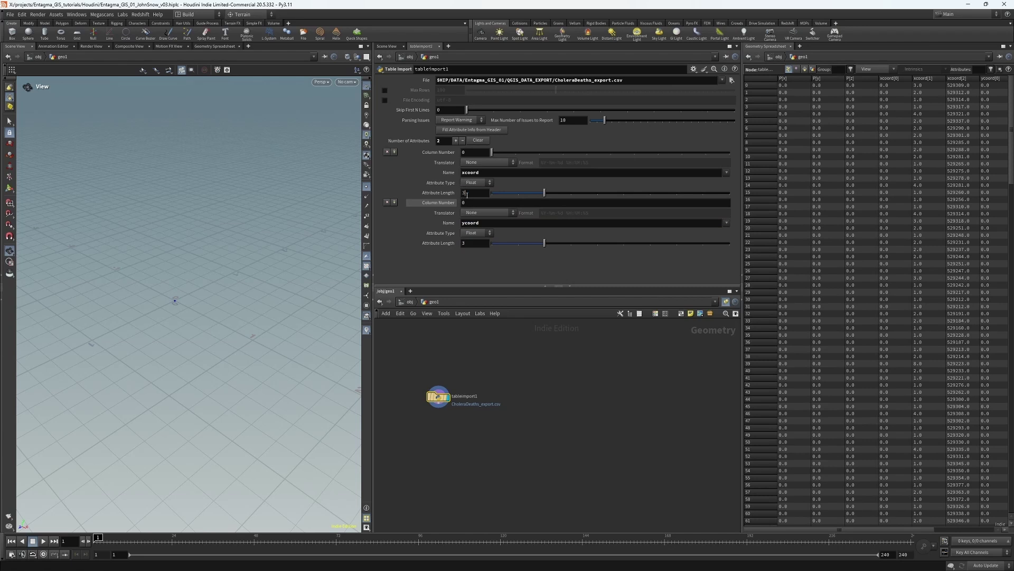
{"action": "type", "text": "1"}
{"action": "key", "text": "Tab"}
{"action": "left_click", "coordinate": [470, 152]}
{"action": "type", "text": "1"}
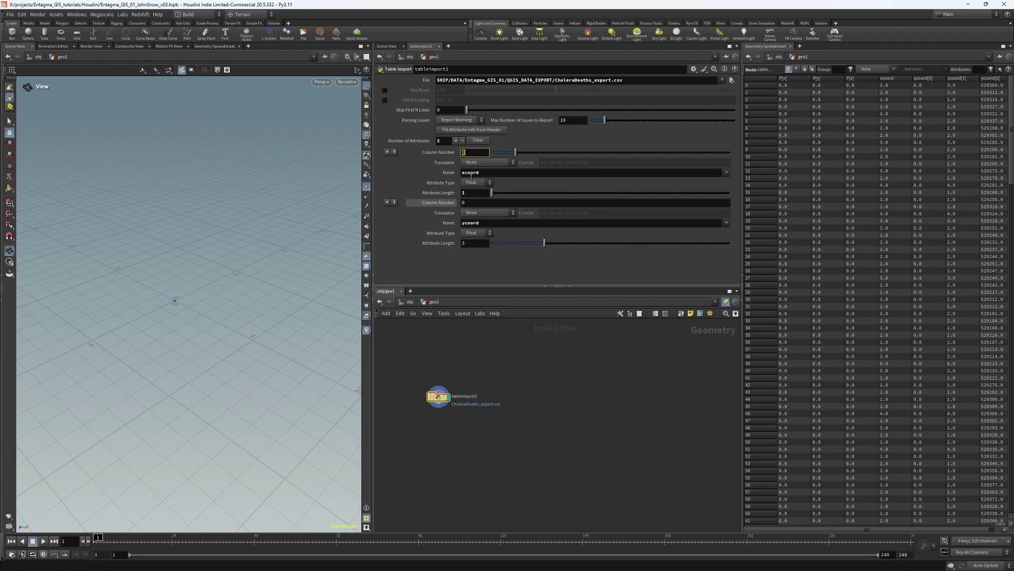
{"action": "left_click", "coordinate": [472, 243]}
{"action": "left_click", "coordinate": [470, 202]}
{"action": "type", "text": "3"}
{"action": "key", "text": "Return"}
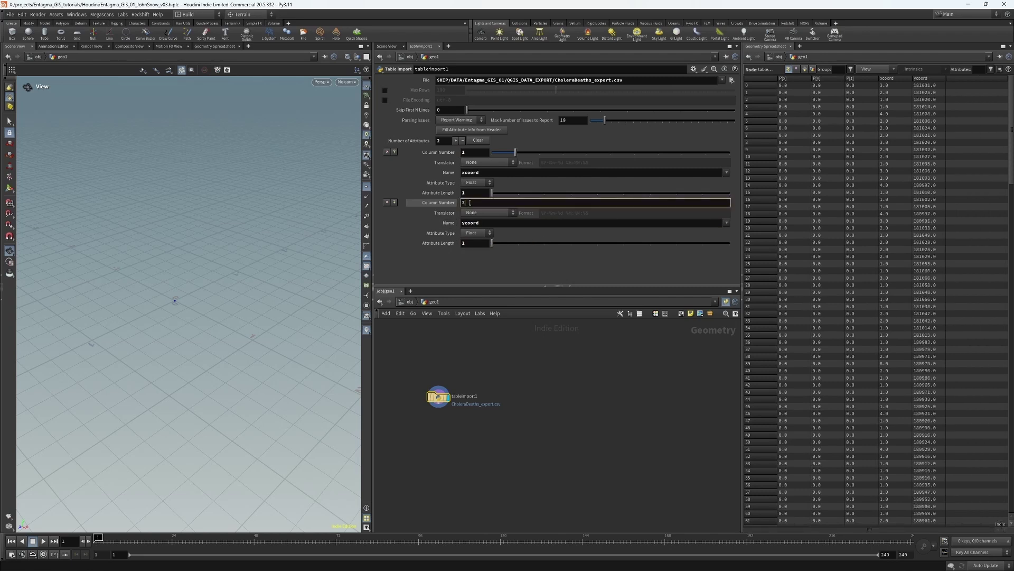
{"action": "left_click", "coordinate": [476, 153]}
{"action": "type", "text": "2"}
{"action": "key", "text": "Return"}
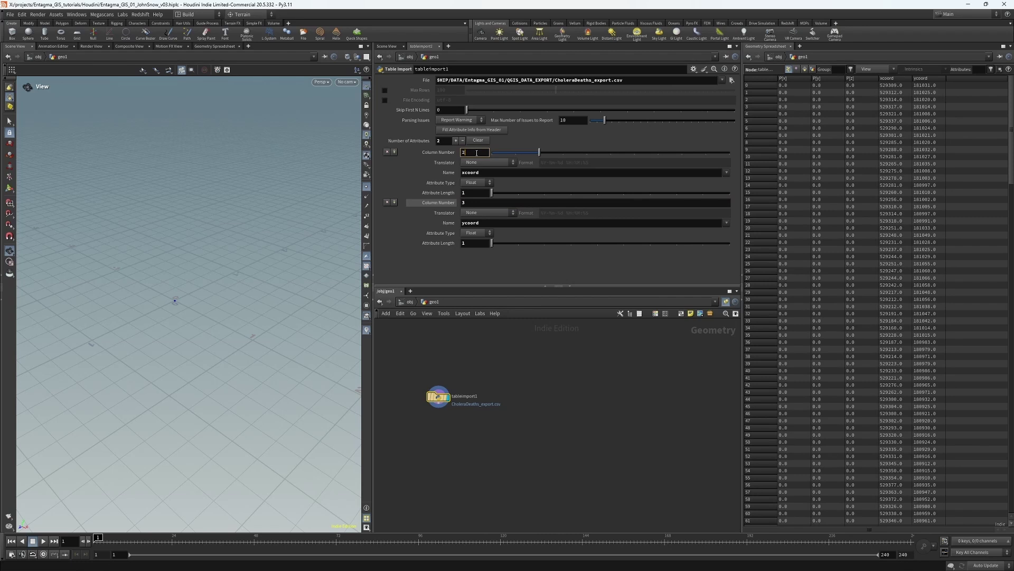
Step: Duplicate the cholera deaths Table Import node and load Pumps_export.csv in the copy
{"action": "left_click_drag", "start_coordinate": [440, 397], "coordinate": [524, 398], "text": "alt"}
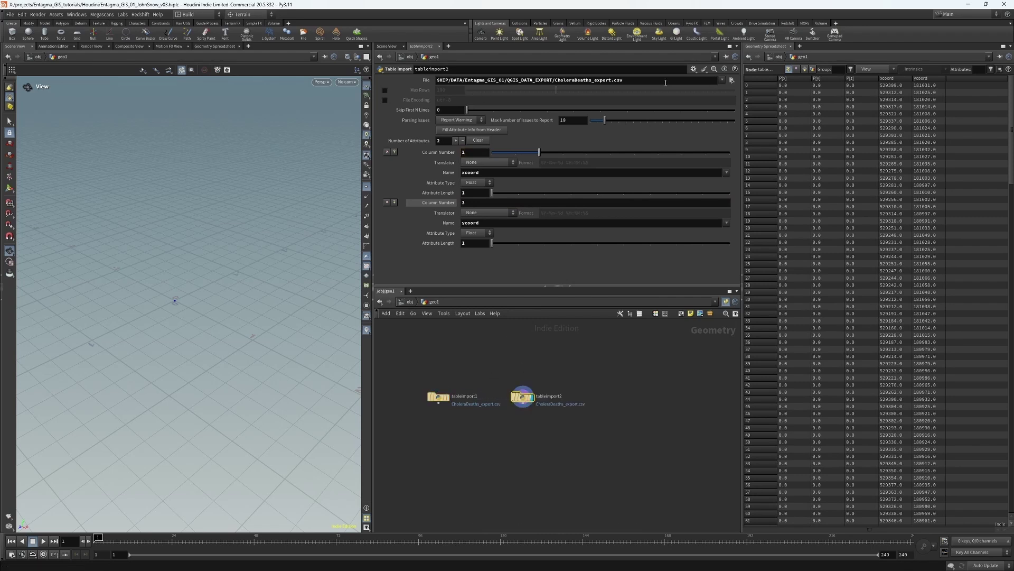
{"action": "left_click", "coordinate": [732, 79]}
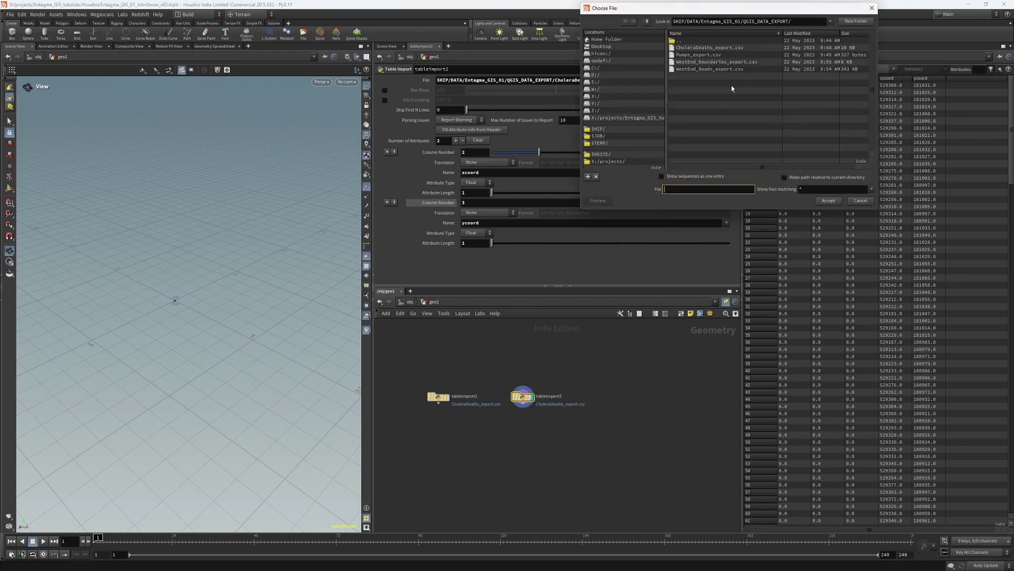
{"action": "double_click", "coordinate": [699, 55]}
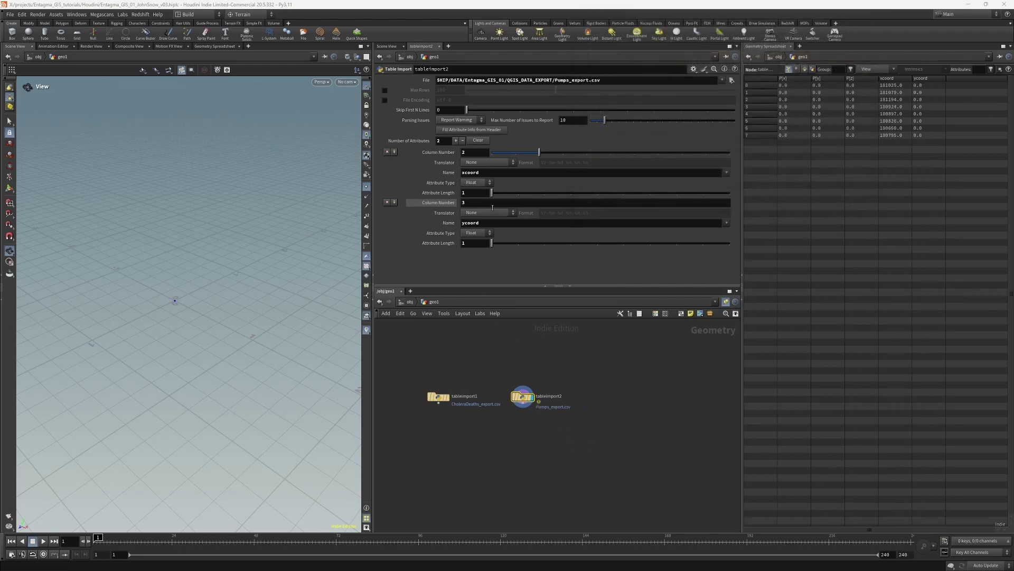
Step: Set the pumps import to read xcoord from column 1 and ycoord from column 2
{"action": "double_click", "coordinate": [476, 152]}
{"action": "type", "text": "1"}
{"action": "key", "text": "Return"}
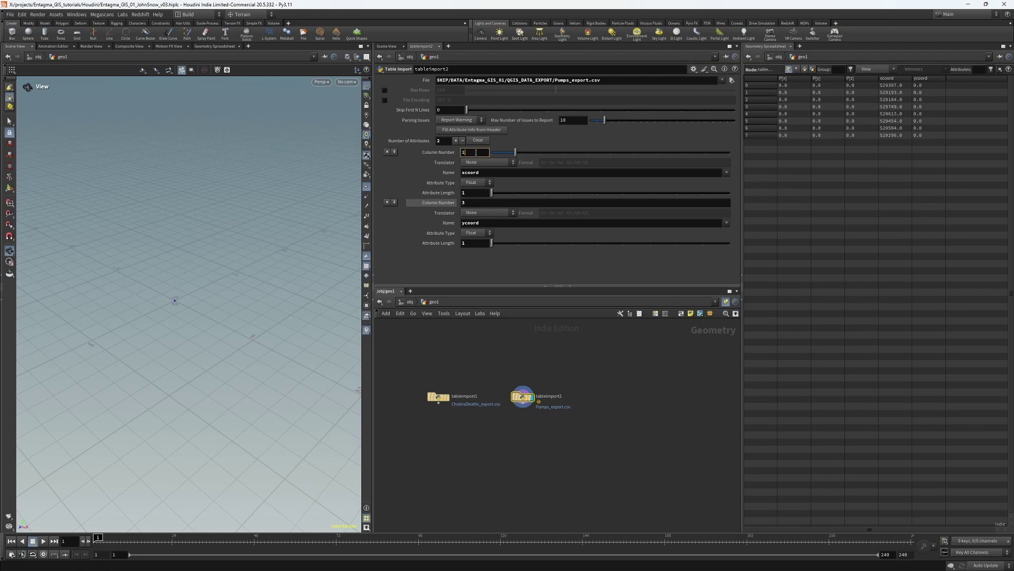
{"action": "double_click", "coordinate": [476, 203]}
{"action": "type", "text": "2"}
{"action": "key", "text": "Return"}
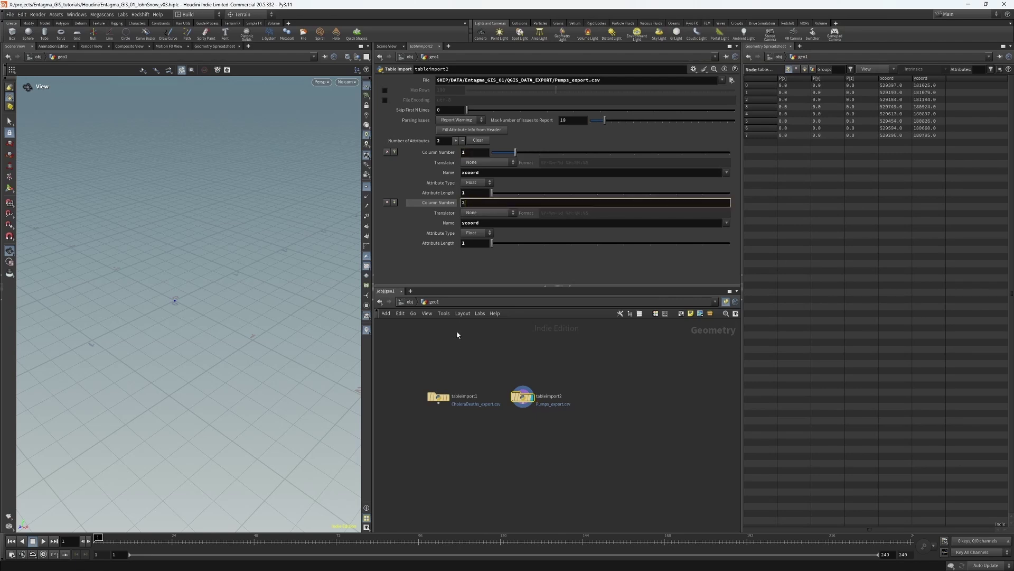
Step: Duplicate the pumps Table Import node and load WestEnd_boundaries_export.csv in the copy
{"action": "middle_click_drag", "start_coordinate": [461, 324], "coordinate": [381, 325]}
{"action": "left_click_drag", "start_coordinate": [443, 396], "coordinate": [520, 396], "text": "alt"}
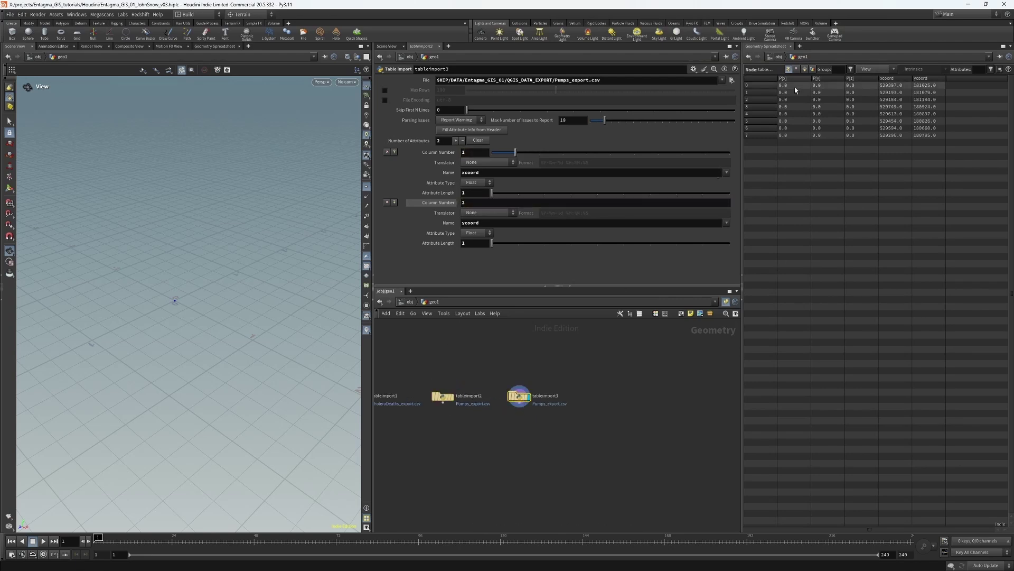
{"action": "left_click", "coordinate": [732, 80]}
{"action": "double_click", "coordinate": [711, 62]}
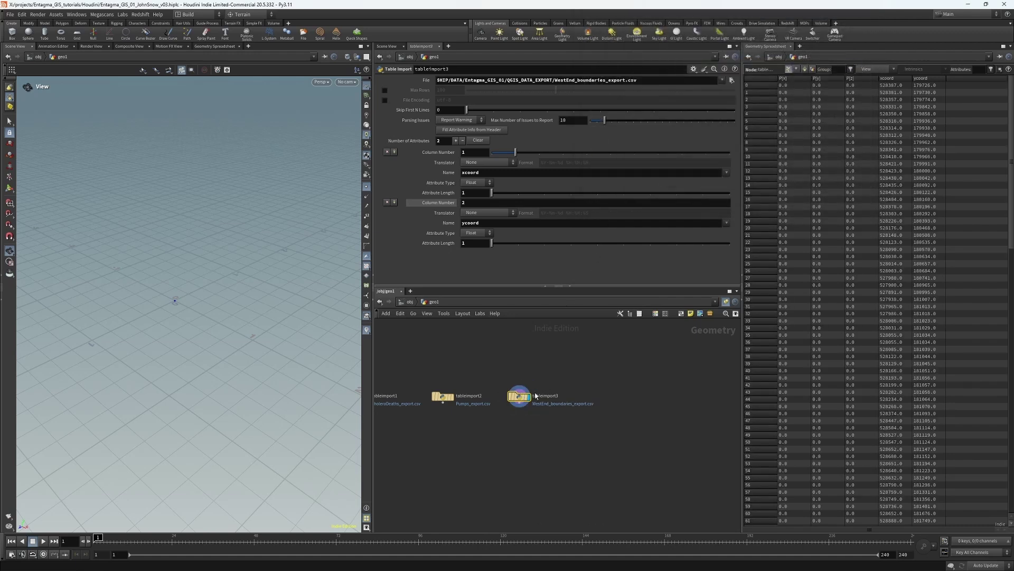
Step: Duplicate the boundaries Table Import node and load WestEnd_Roads_export.csv in the copy
{"action": "left_click_drag", "start_coordinate": [521, 397], "coordinate": [617, 399], "text": "alt"}
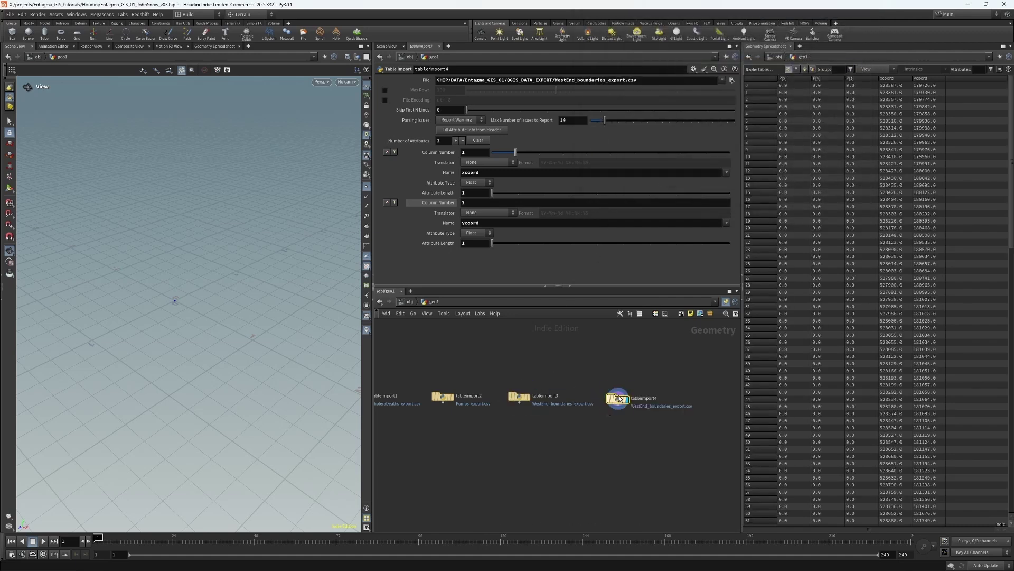
{"action": "left_click", "coordinate": [732, 81]}
{"action": "double_click", "coordinate": [708, 69]}
Step: Add a third attribute to the roads Table Import and name it partID
{"action": "left_click", "coordinate": [456, 140]}
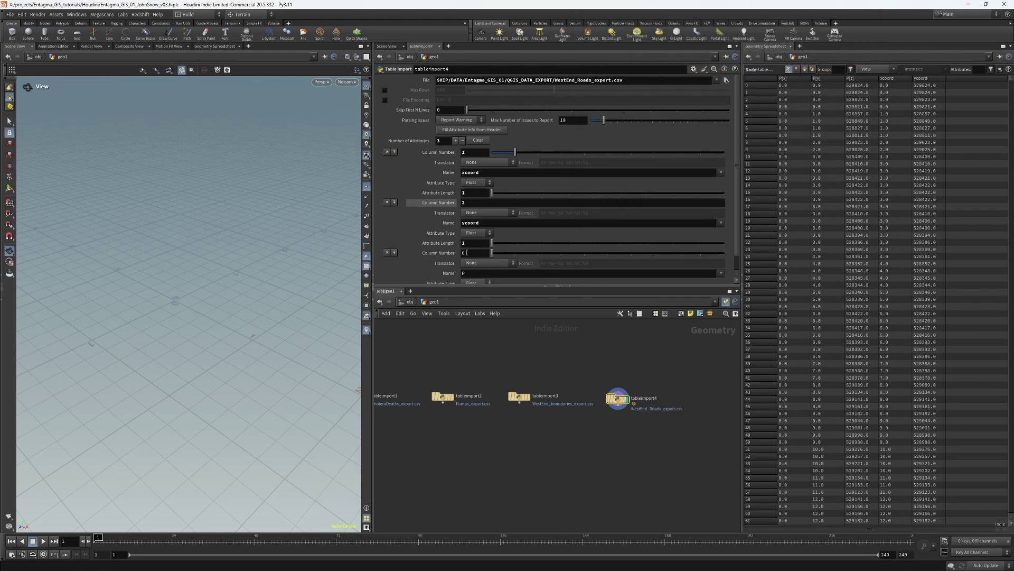
{"action": "scroll", "coordinate": [470, 212], "scroll_direction": "down", "scroll_amount": 1}
{"action": "left_click", "coordinate": [474, 237]}
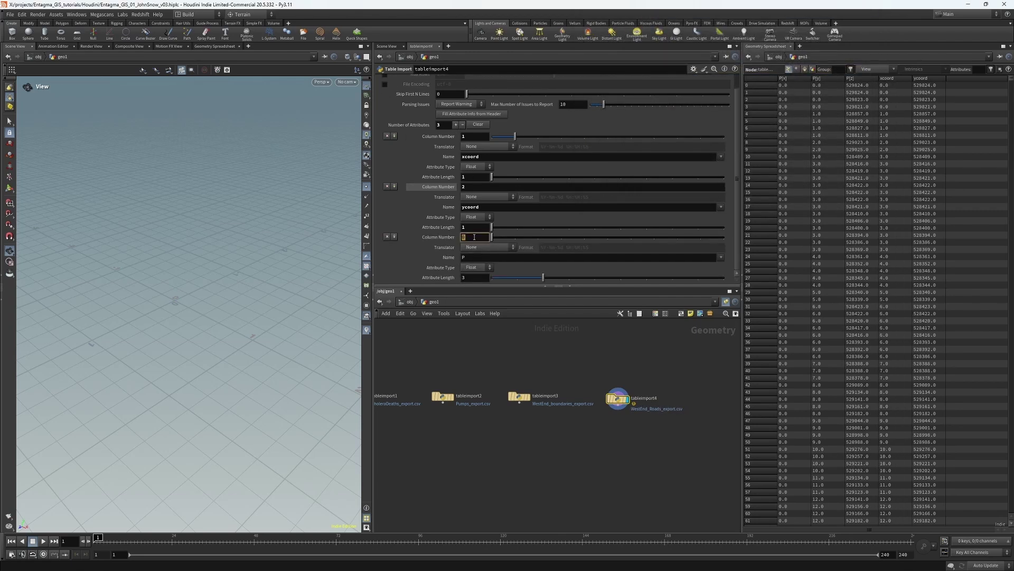
{"action": "key", "text": "Tab"}
{"action": "type", "text": "part"}
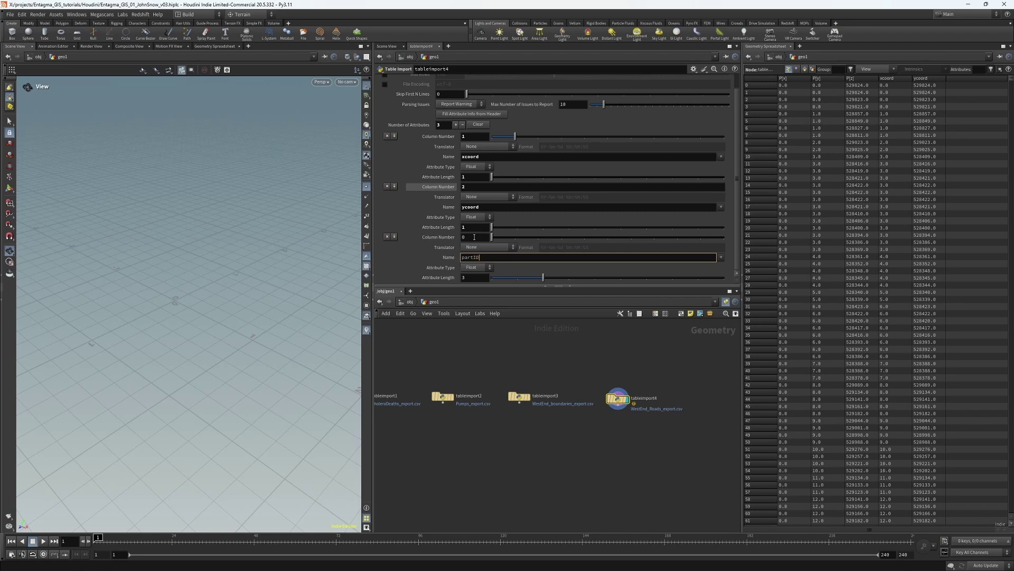
{"action": "type", "text": "ID"}
Step: Make the roads import's partID attribute an Integer with an attribute length of 1
{"action": "left_click", "coordinate": [478, 268]}
{"action": "left_click", "coordinate": [473, 277]}
{"action": "left_click", "coordinate": [473, 278]}
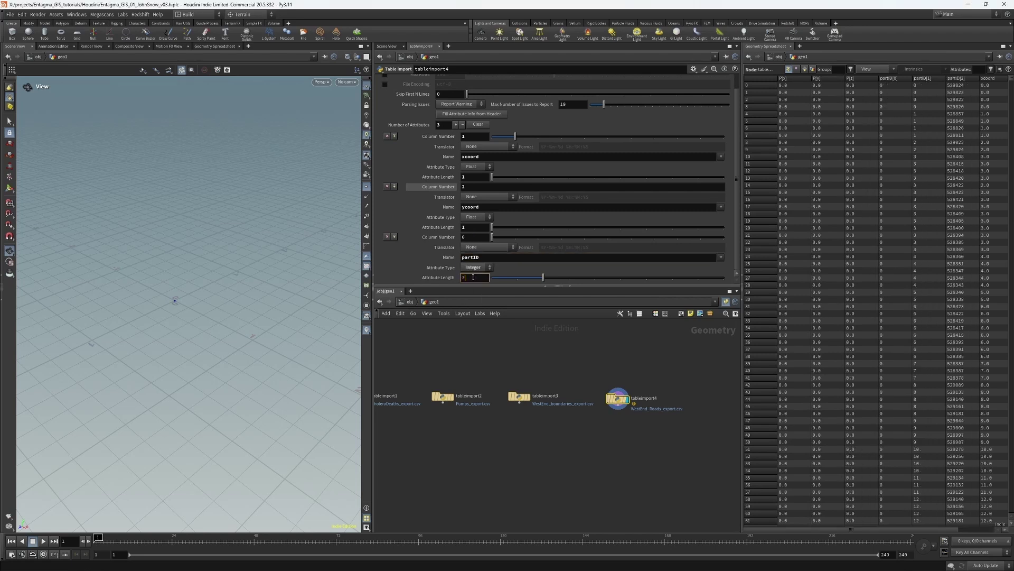
{"action": "key", "text": "Return"}
{"action": "key", "text": "BackSpace"}
{"action": "key", "text": "BackSpace"}
{"action": "type", "text": "1"}
{"action": "key", "text": "Tab"}
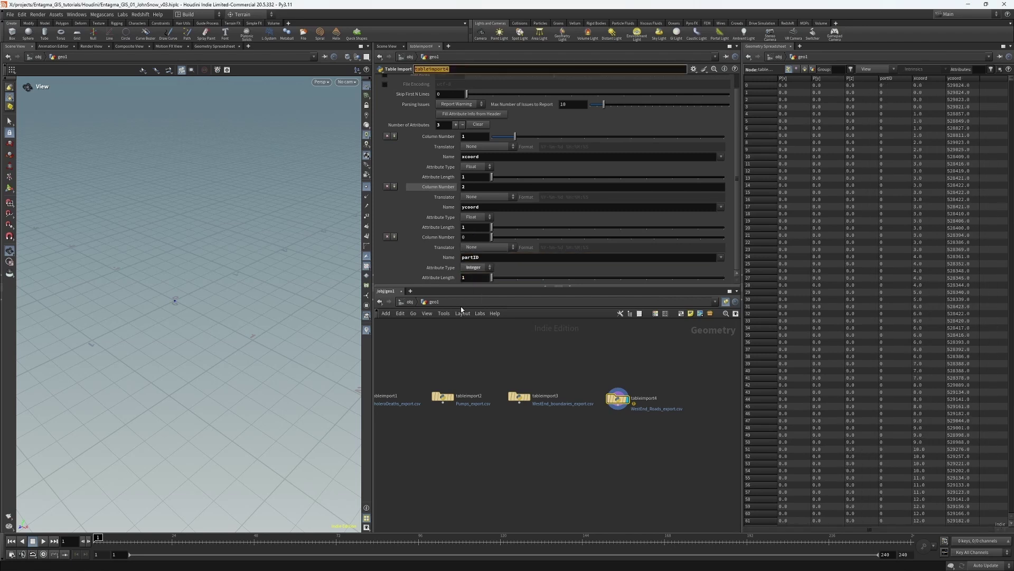
Step: Set the roads import's partID attribute to read from column number 1
{"action": "left_click", "coordinate": [470, 237]}
{"action": "key", "text": "BackSpace"}
{"action": "type", "text": "1"}
{"action": "key", "text": "Tab"}
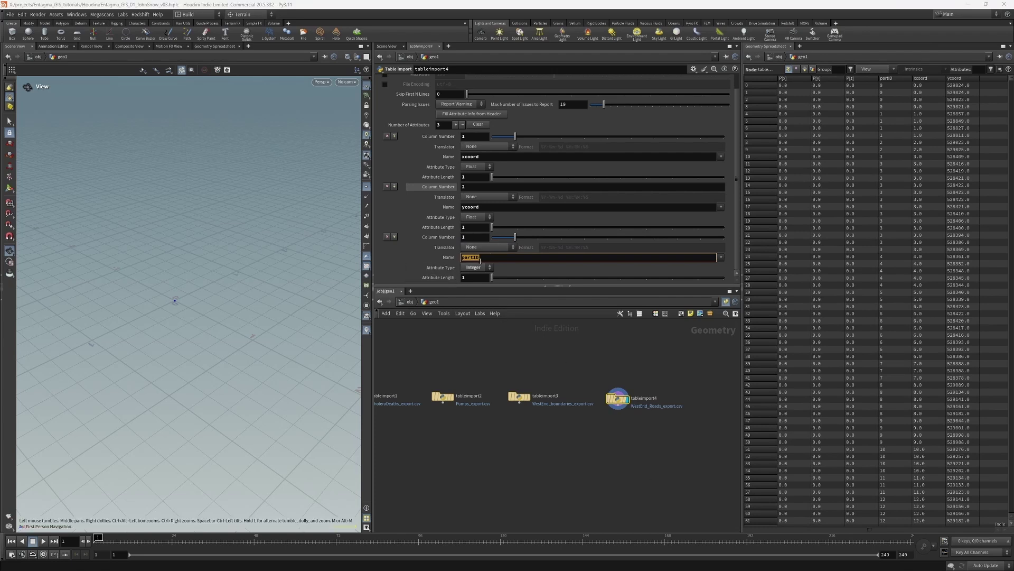
Step: Add a fourth attribute to the roads import, with type String and the name "name", reading from column 0
{"action": "left_click", "coordinate": [455, 125]}
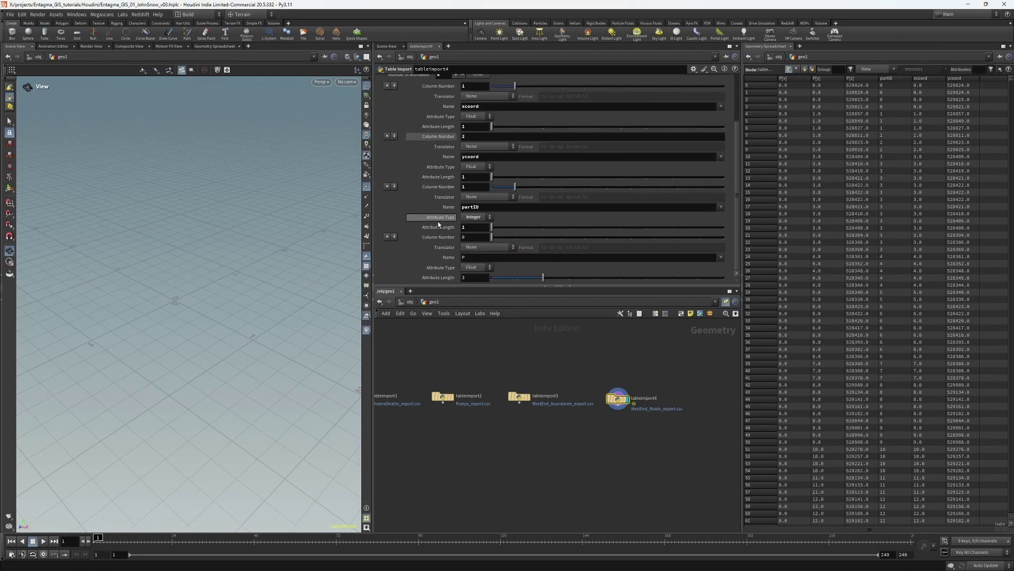
{"action": "left_click", "coordinate": [477, 268]}
{"action": "left_click", "coordinate": [475, 288]}
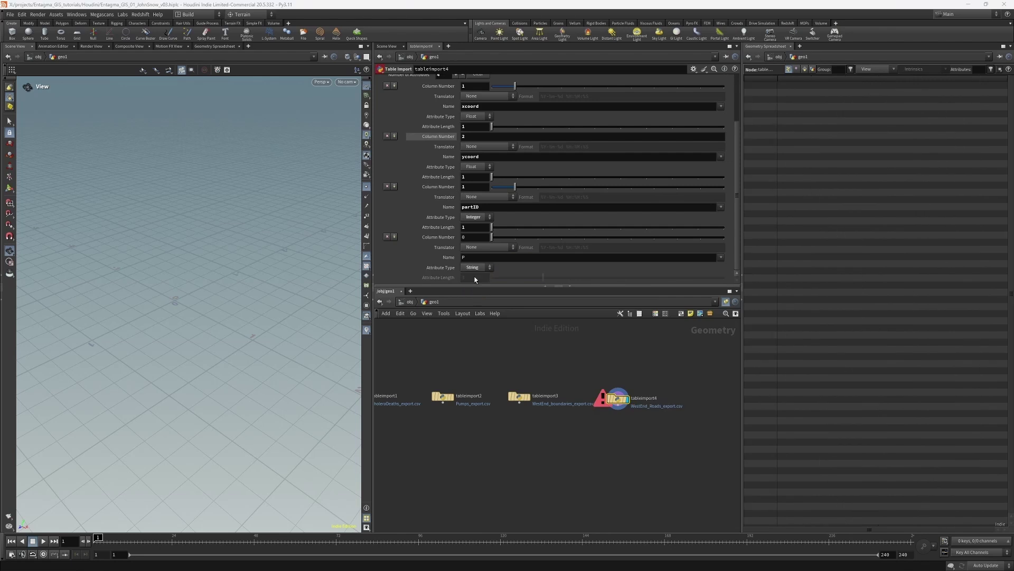
{"action": "left_click", "coordinate": [475, 257]}
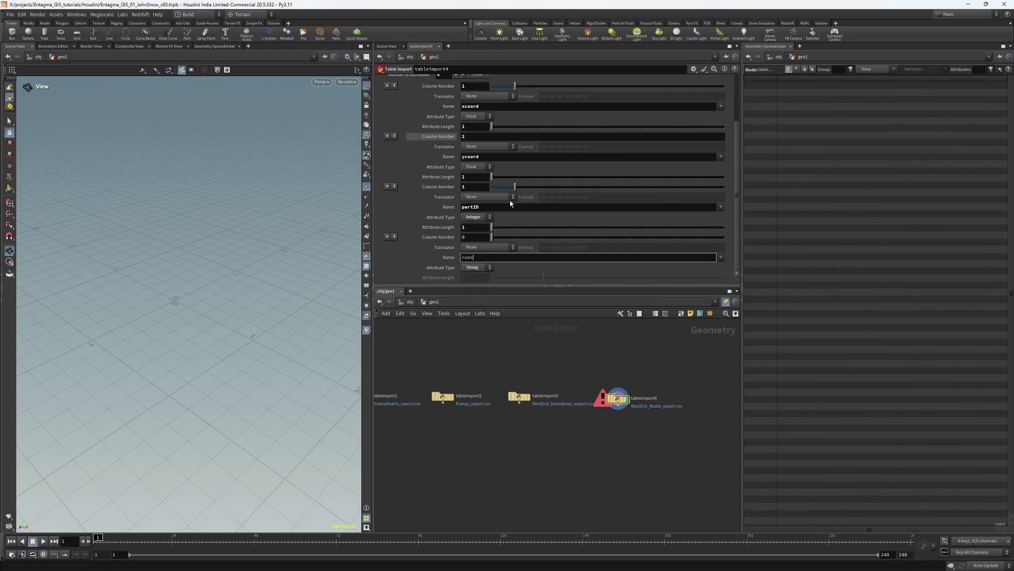
{"action": "key", "text": "Return"}
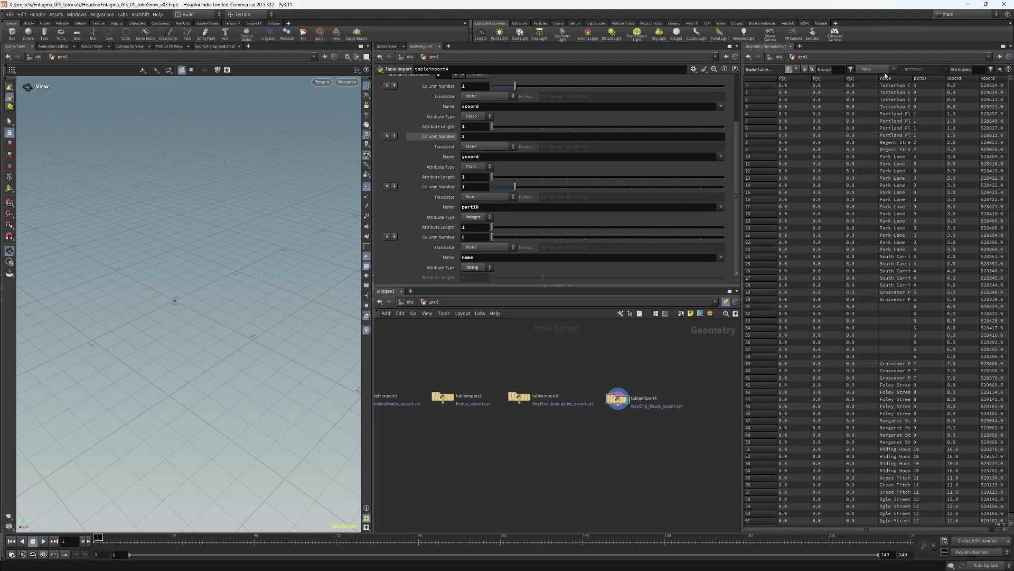
Step: Create an Attribute Wrangle below the cholera deaths import and connect the import to its first input
{"action": "key", "text": "h"}
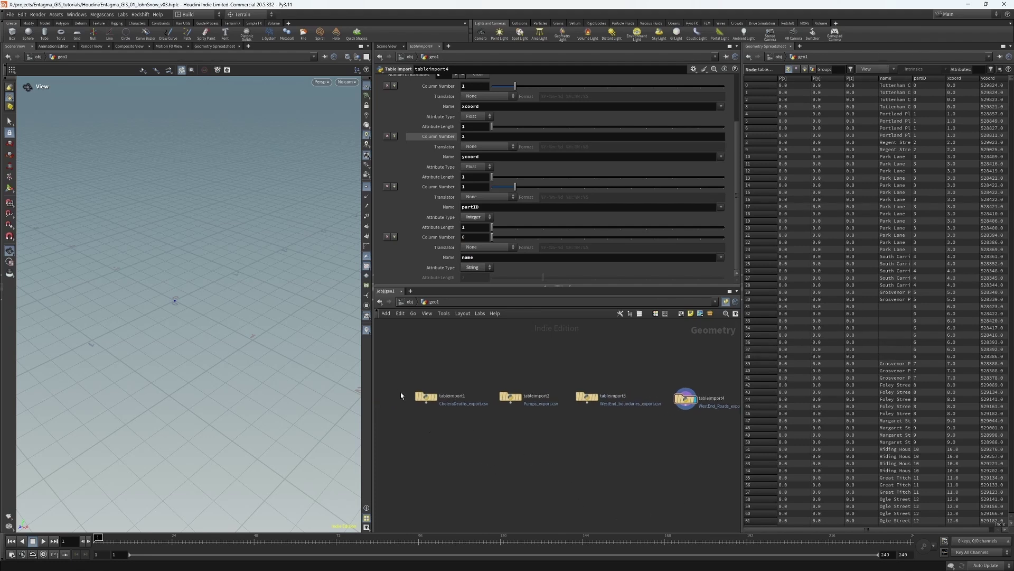
{"action": "key", "text": "Tab"}
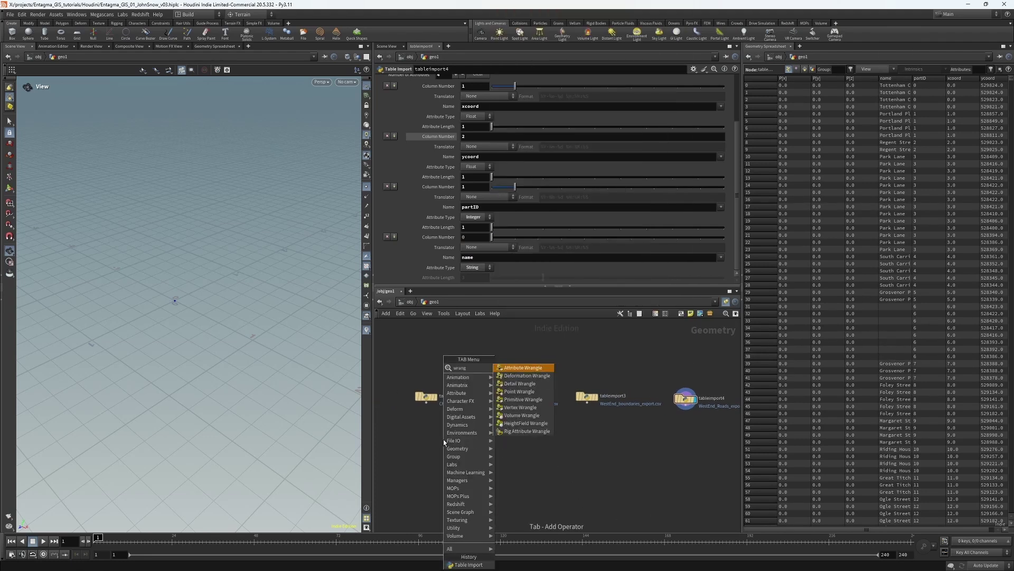
{"action": "key", "text": "Escape"}
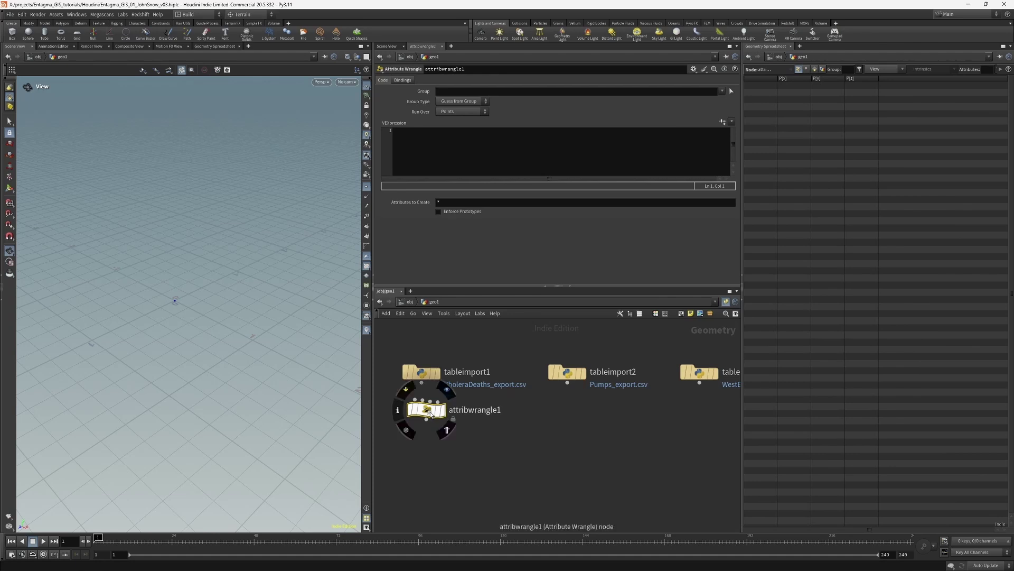
{"action": "left_click", "coordinate": [411, 424]}
{"action": "left_click", "coordinate": [415, 138]}
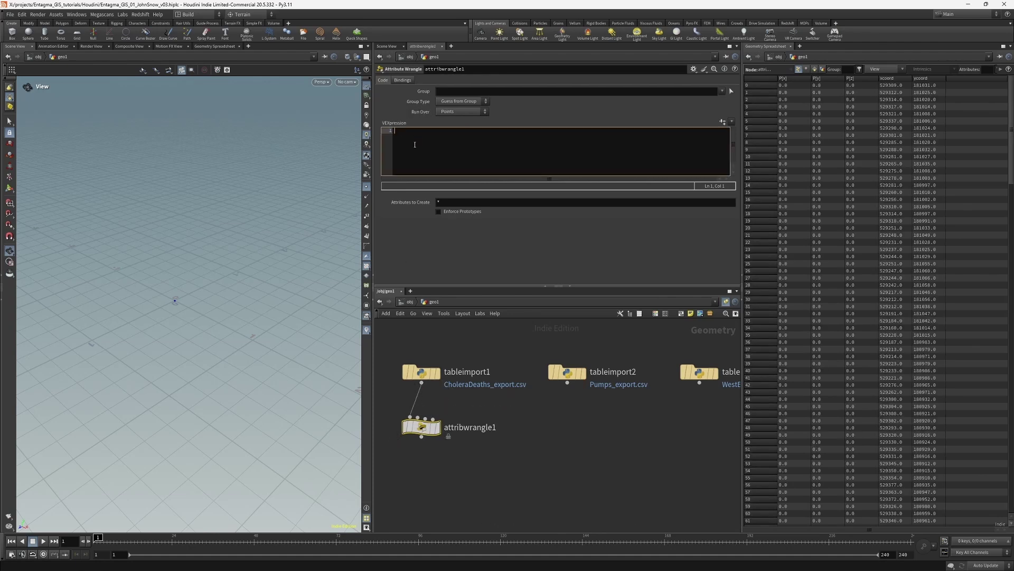
{"action": "type", "text": "v@P.x = @xcoord;"}
{"action": "key", "text": "Return"}
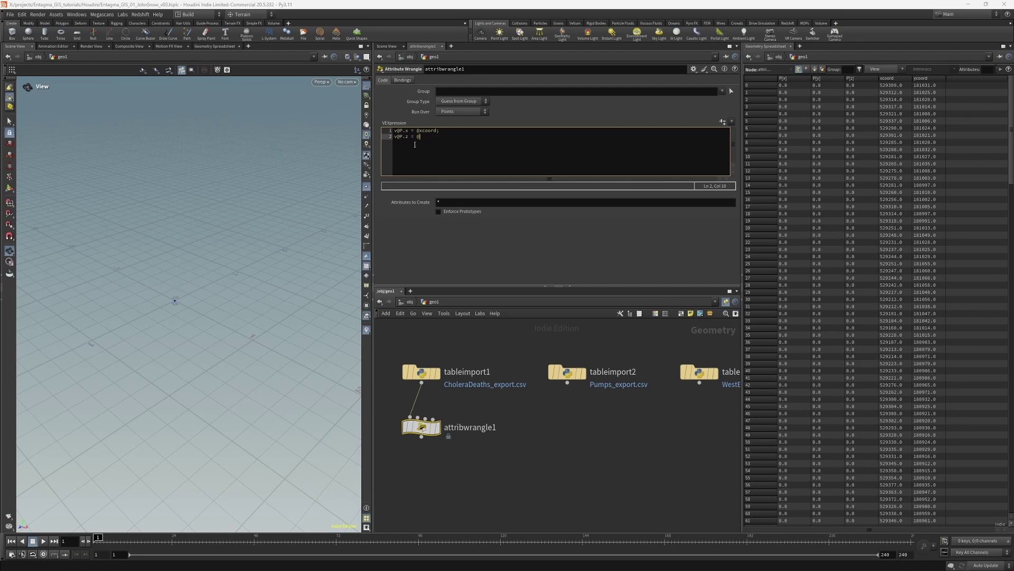
{"action": "left_click", "coordinate": [547, 472]}
Step: Duplicate the wrangle and connect the copy to the pumps Table Import
{"action": "key", "text": "ctrl+c"}
{"action": "key", "text": "ctrl+v"}
{"action": "left_click", "coordinate": [573, 427]}
{"action": "left_click", "coordinate": [560, 418]}
{"action": "left_click", "coordinate": [567, 381]}
Step: Duplicate the wrangle and connect the copy to the West End boundaries Table Import
{"action": "middle_click_drag", "start_coordinate": [584, 476], "coordinate": [458, 475]}
{"action": "key", "text": "ctrl+c"}
{"action": "key", "text": "ctrl+v"}
{"action": "left_click", "coordinate": [578, 426]}
{"action": "left_click", "coordinate": [578, 417]}
{"action": "left_click", "coordinate": [574, 383]}
Step: Duplicate the wrangle for the West End roads Table Import, connect it and align it below the import
{"action": "middle_click_drag", "start_coordinate": [597, 475], "coordinate": [464, 497]}
{"action": "key", "text": "ctrl+c"}
{"action": "key", "text": "ctrl+v"}
{"action": "left_click", "coordinate": [632, 447]}
{"action": "left_click", "coordinate": [607, 411]}
{"action": "left_click_drag", "start_coordinate": [632, 447], "coordinate": [611, 447]}
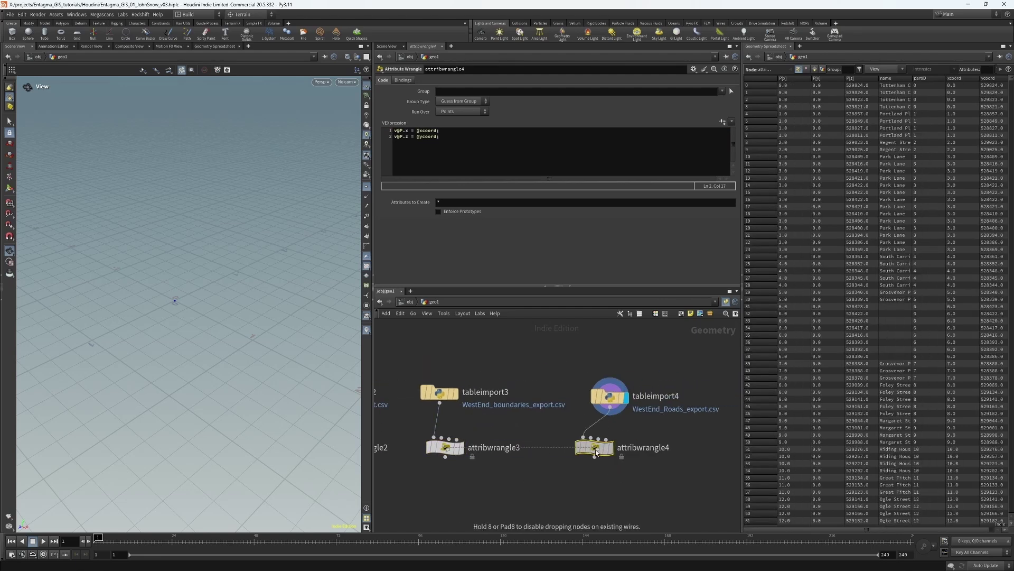
Step: Set the roads import to read xcoord from column 2 and ycoord from column 3
{"action": "scroll", "coordinate": [568, 454], "scroll_direction": "down", "scroll_amount": 2}
{"action": "left_click", "coordinate": [591, 408]}
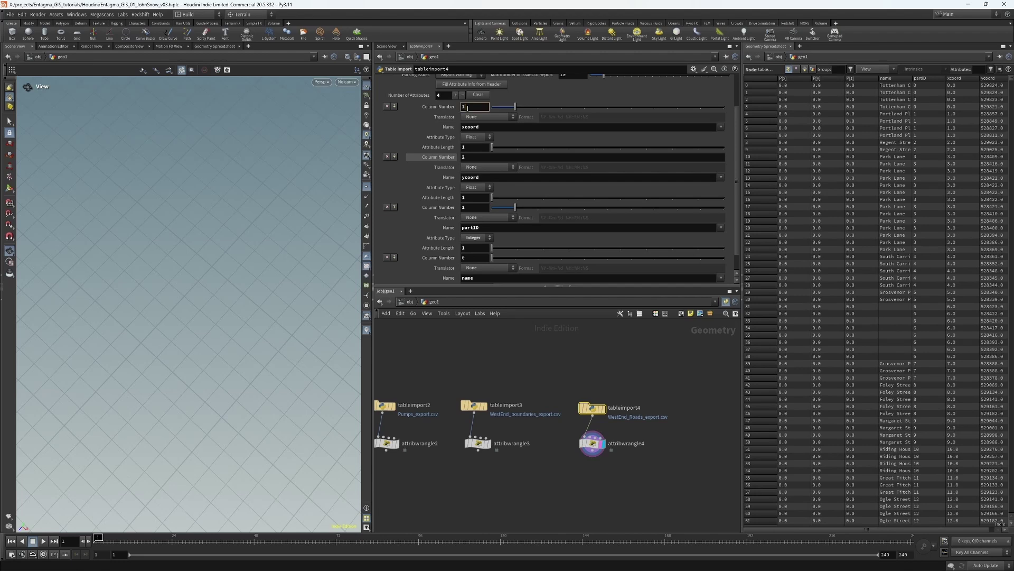
{"action": "left_click", "coordinate": [480, 157]}
{"action": "type", "text": "3"}
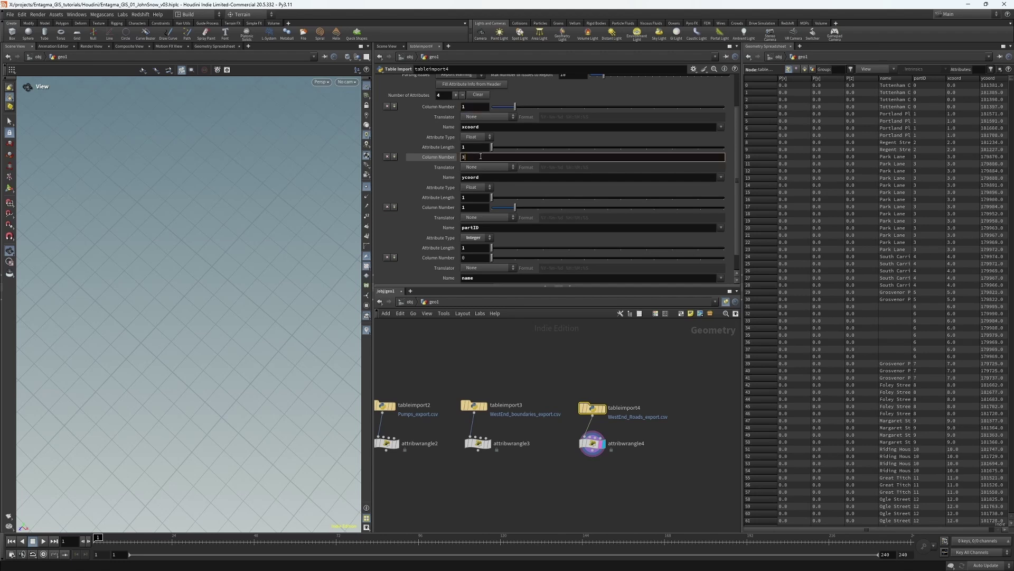
{"action": "left_click", "coordinate": [475, 106]}
{"action": "type", "text": "2"}
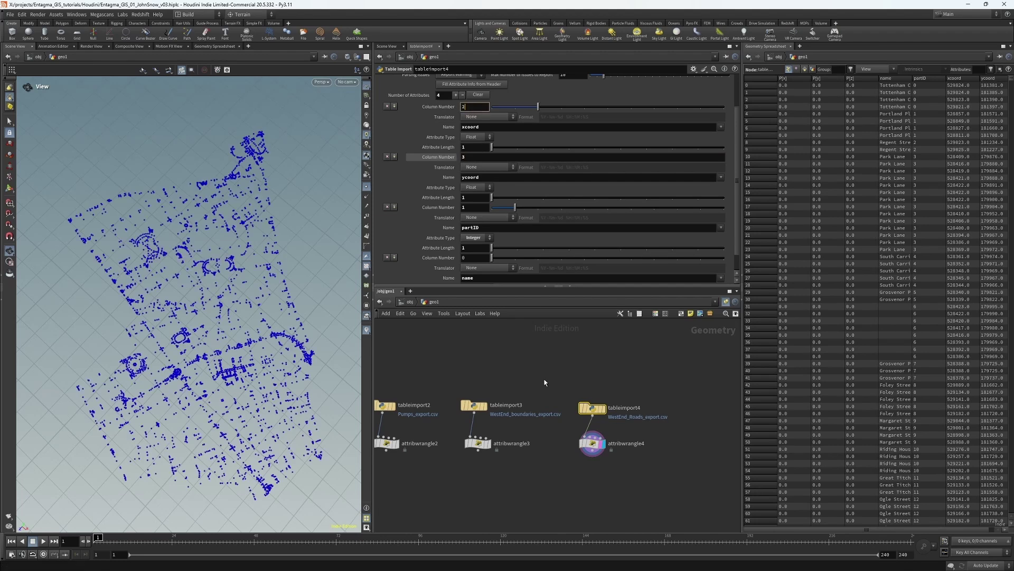
Step: Display the boundaries wrangle and negate ycoord in its P.z expression
{"action": "left_click", "coordinate": [478, 443]}
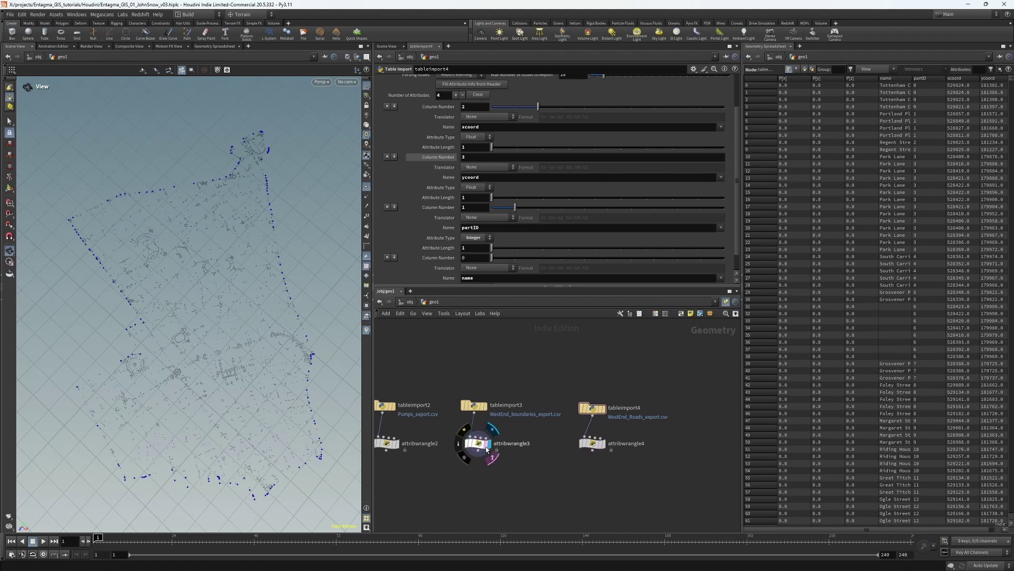
{"action": "left_click_drag", "start_coordinate": [109, 432], "coordinate": [206, 324]}
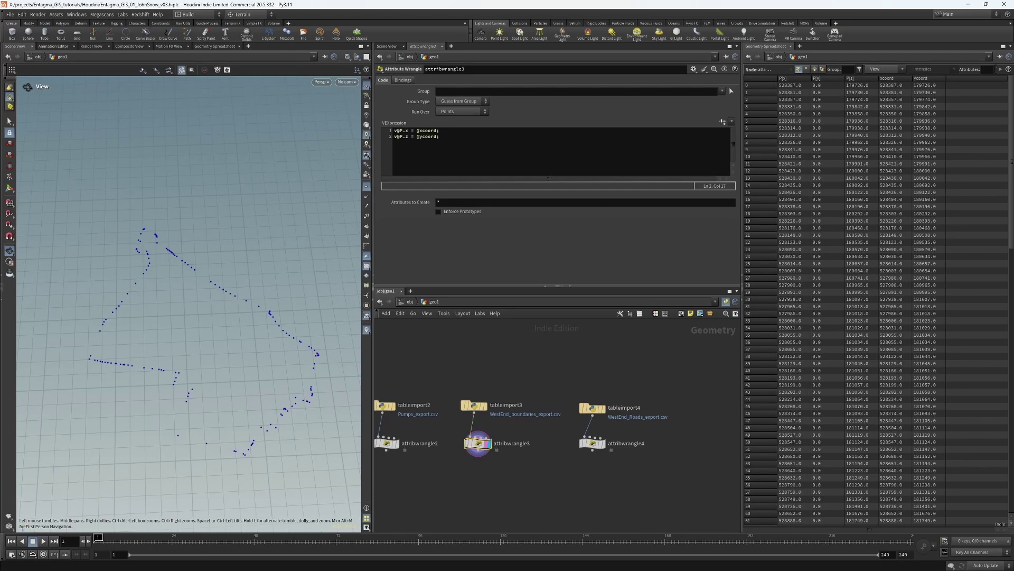
{"action": "left_click", "coordinate": [417, 137]}
{"action": "type", "text": "-f"}
Step: Switch to QGIS and compare the West End polygon's orientation with the Houdini boundary points
{"action": "key", "text": "alt+Tab"}
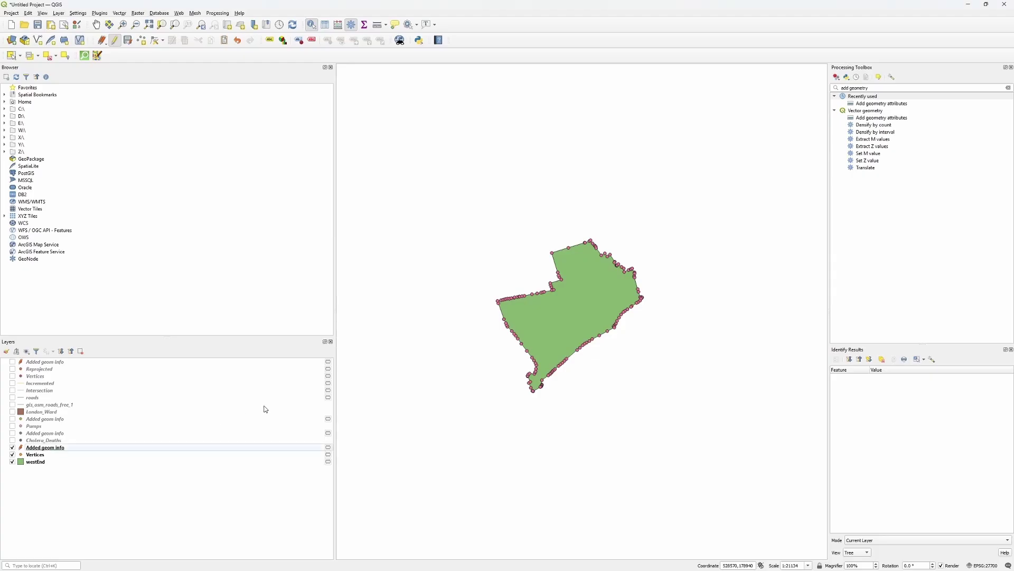
{"action": "key", "text": "alt+Tab"}
{"action": "key", "text": "alt+Tab"}
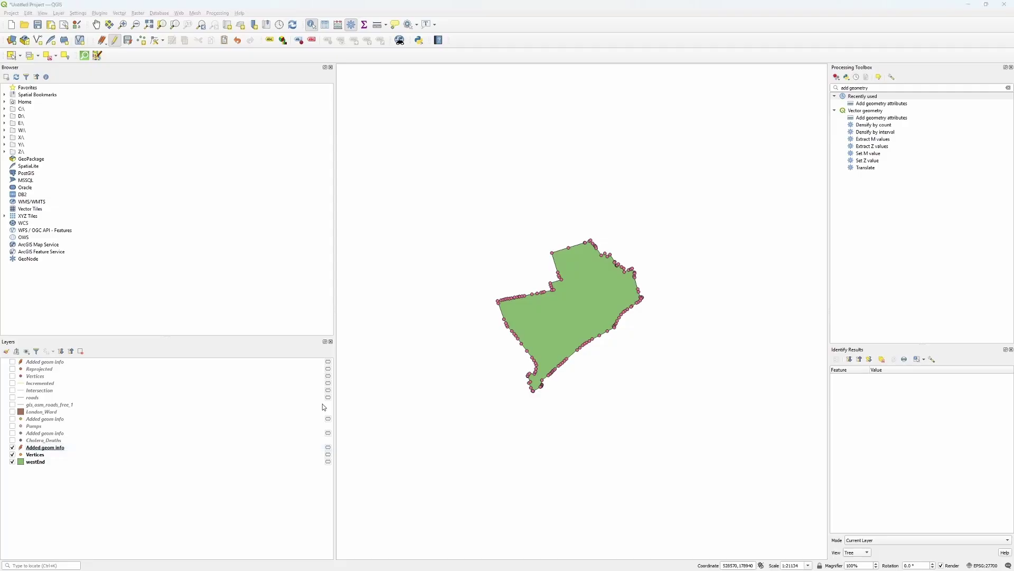
{"action": "key", "text": "alt+Tab"}
Step: Negate ycoord in the P.z expressions of the roads, pumps and cholera deaths wrangles
{"action": "left_click", "coordinate": [593, 443]}
{"action": "left_click", "coordinate": [467, 136]}
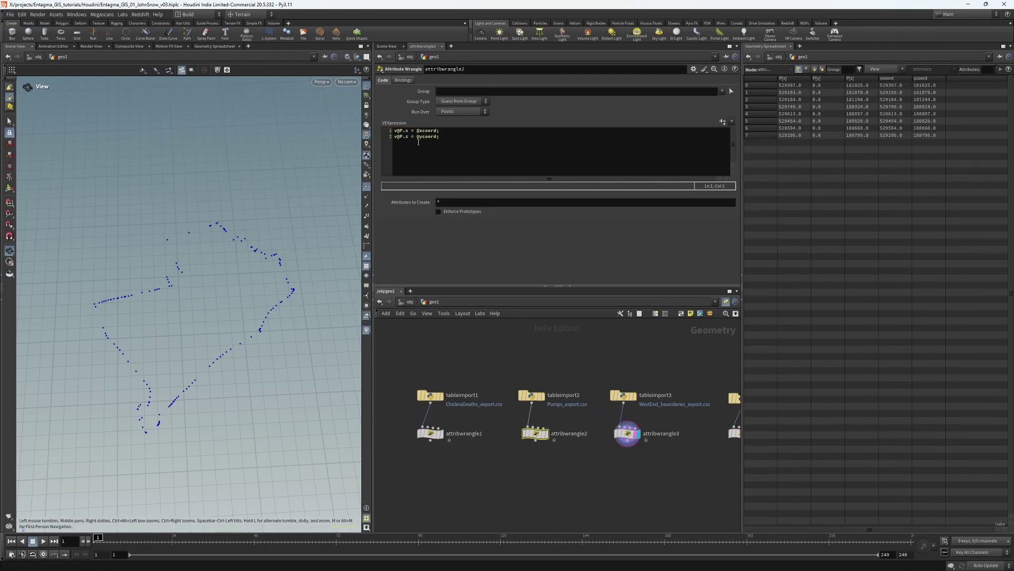
{"action": "left_click", "coordinate": [419, 142]}
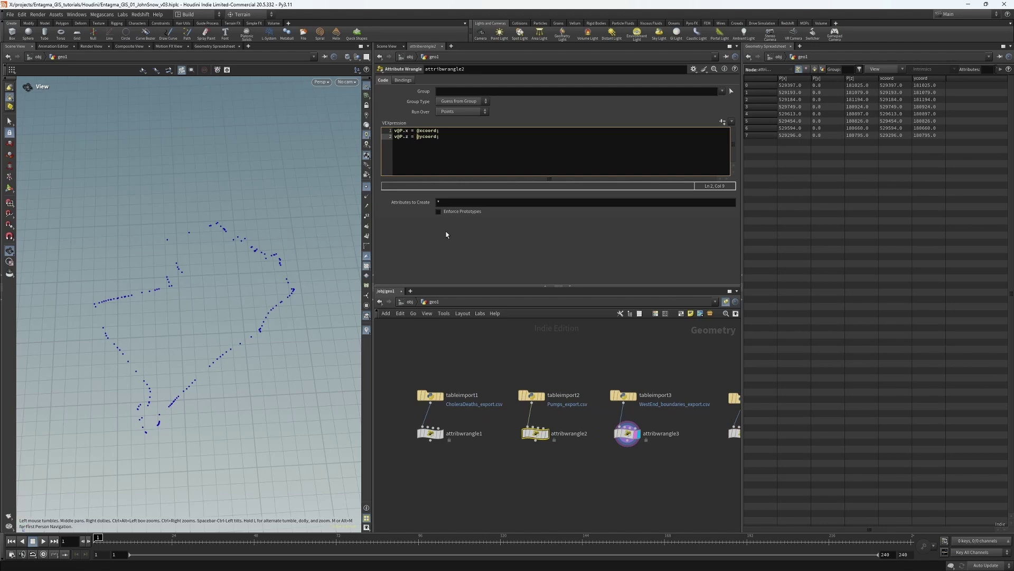
{"action": "left_click", "coordinate": [430, 433]}
{"action": "left_click", "coordinate": [417, 138]}
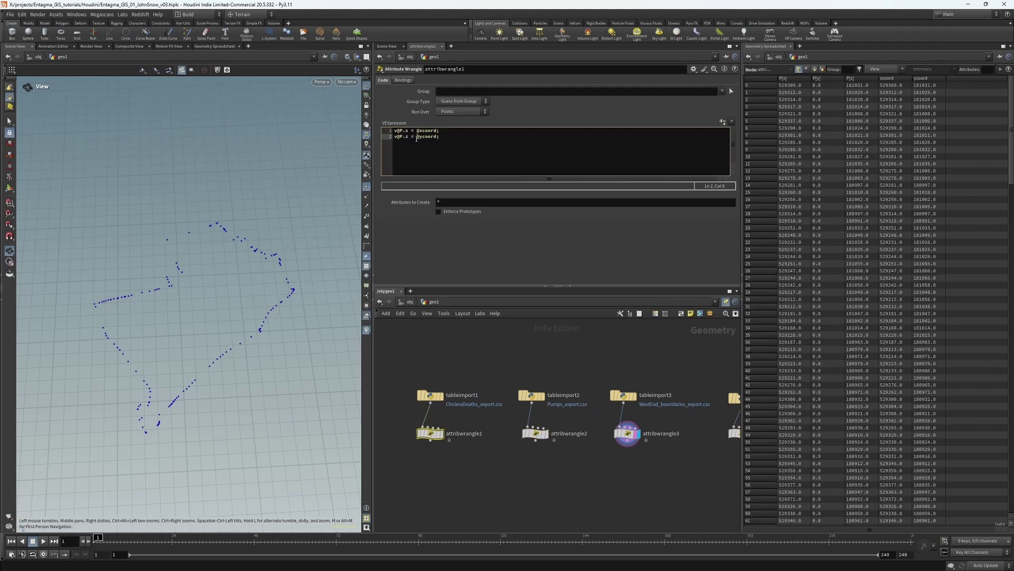
{"action": "left_click", "coordinate": [523, 343]}
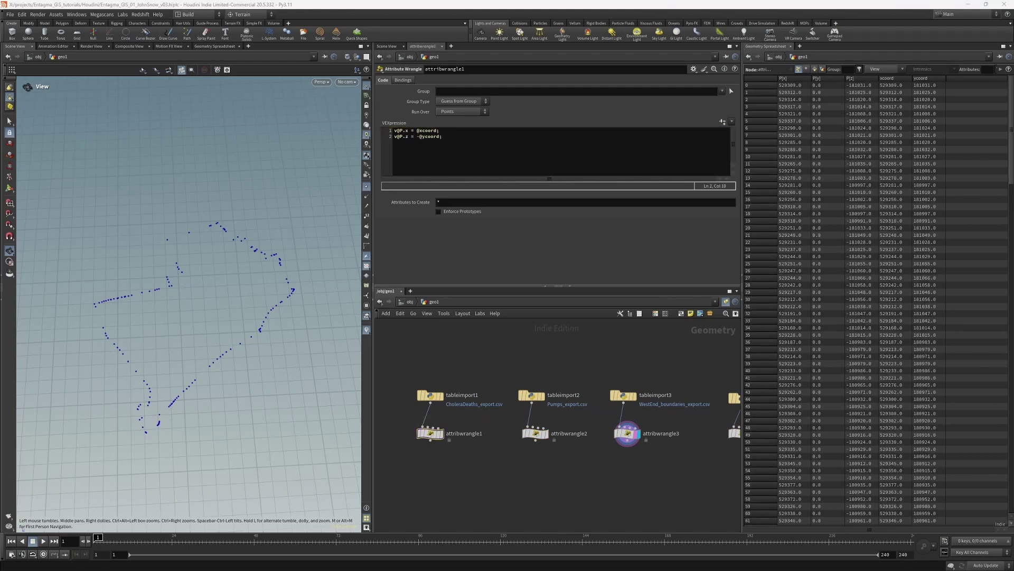
Step: Display the cholera deaths, pumps and boundaries wrangles in turn to check their point positions
{"action": "left_click", "coordinate": [443, 441]}
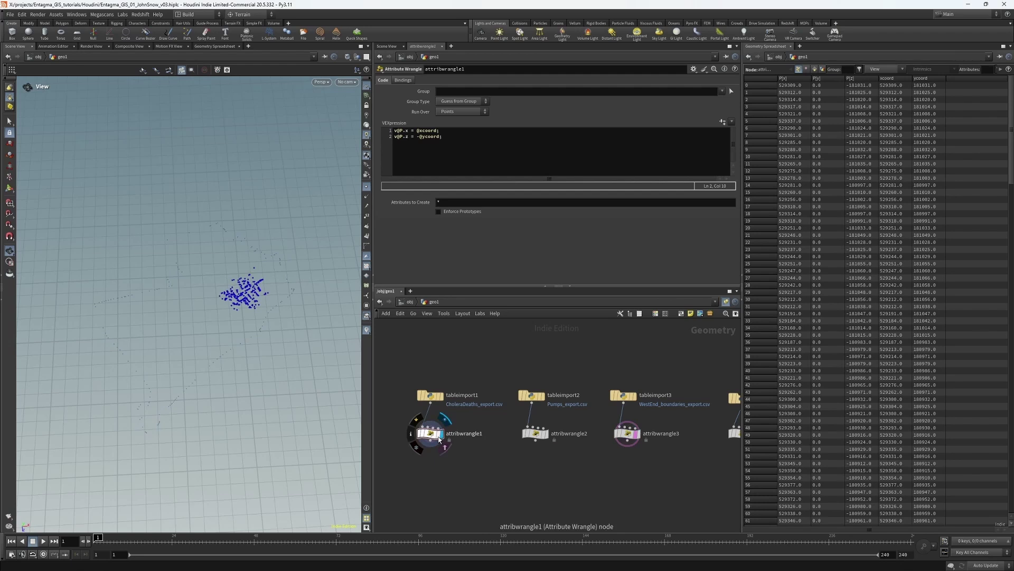
{"action": "mouse_move", "coordinate": [554, 445]}
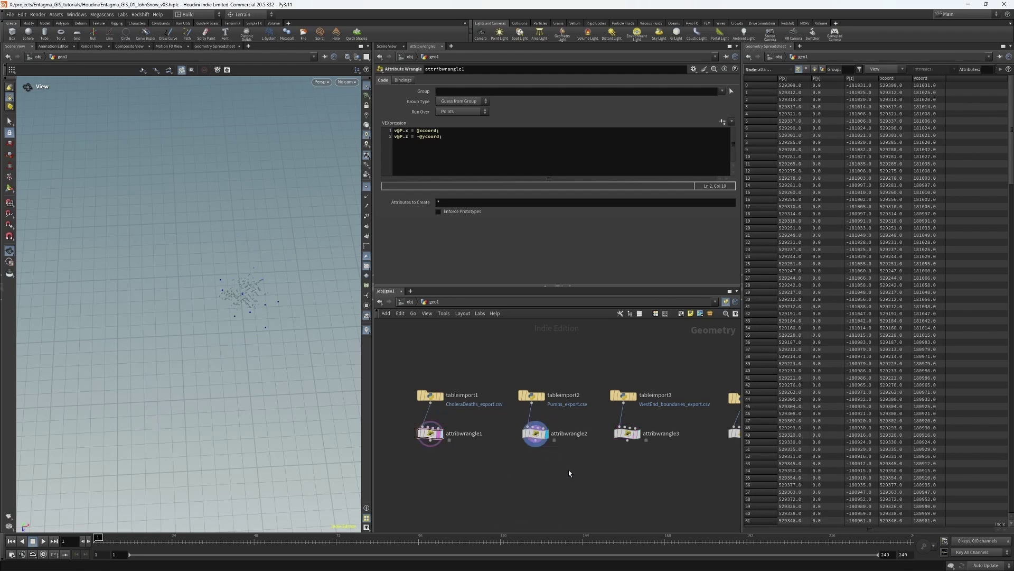
{"action": "left_click", "coordinate": [548, 423]}
{"action": "middle_click_drag", "start_coordinate": [646, 468], "coordinate": [478, 459]}
{"action": "left_click", "coordinate": [472, 427]}
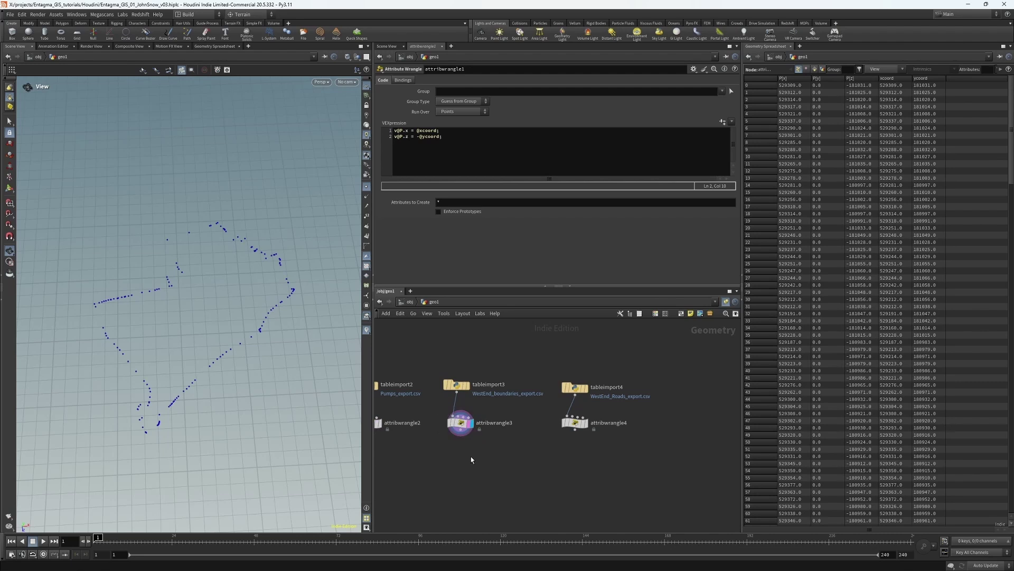
Step: Connect an Add node after the boundaries wrangle, display it, and create polygons By Group from all points
{"action": "key", "text": "Tab"}
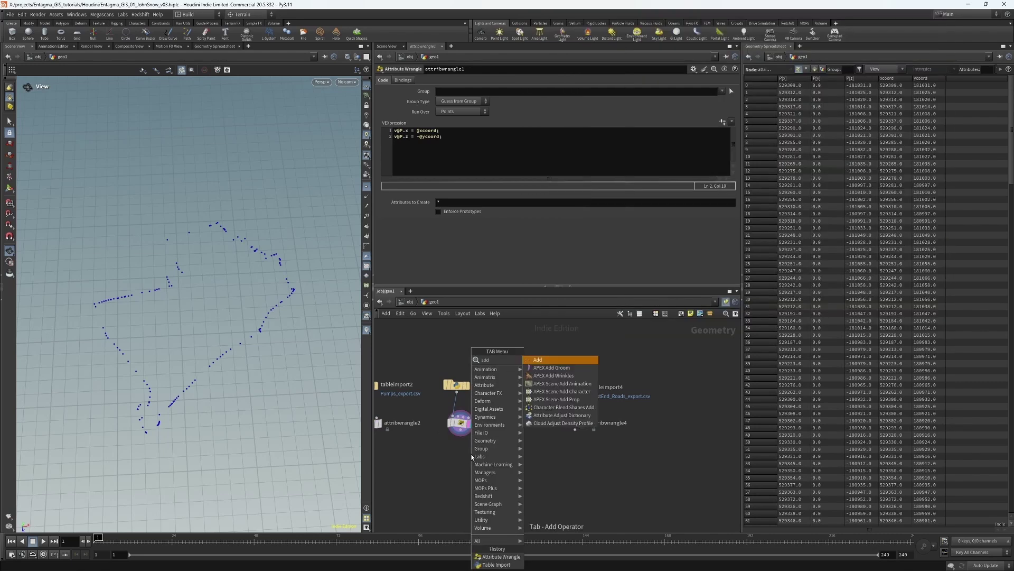
{"action": "key", "text": "Escape"}
{"action": "left_click", "coordinate": [461, 457]}
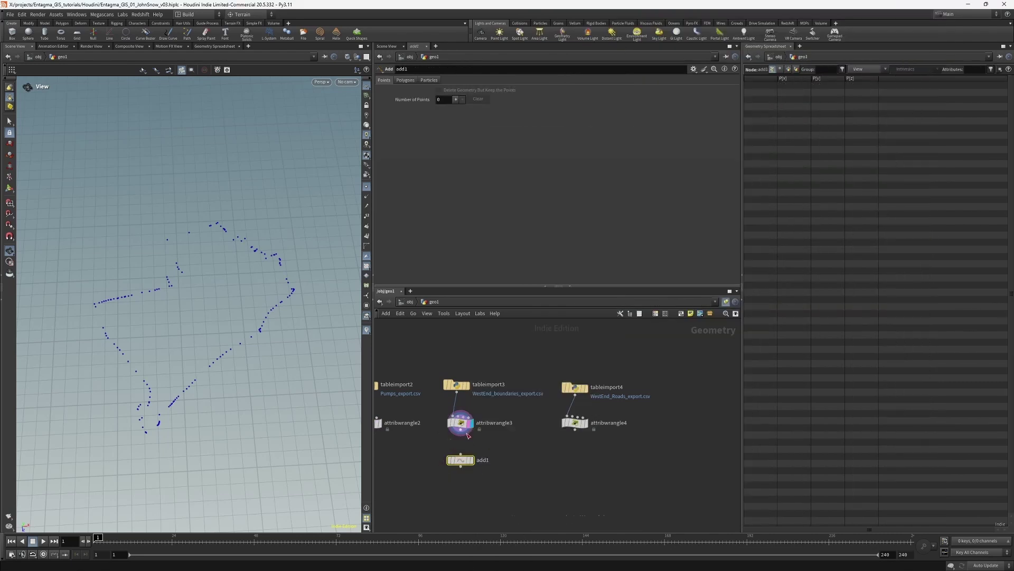
{"action": "left_click", "coordinate": [472, 460]}
{"action": "left_click", "coordinate": [404, 80]}
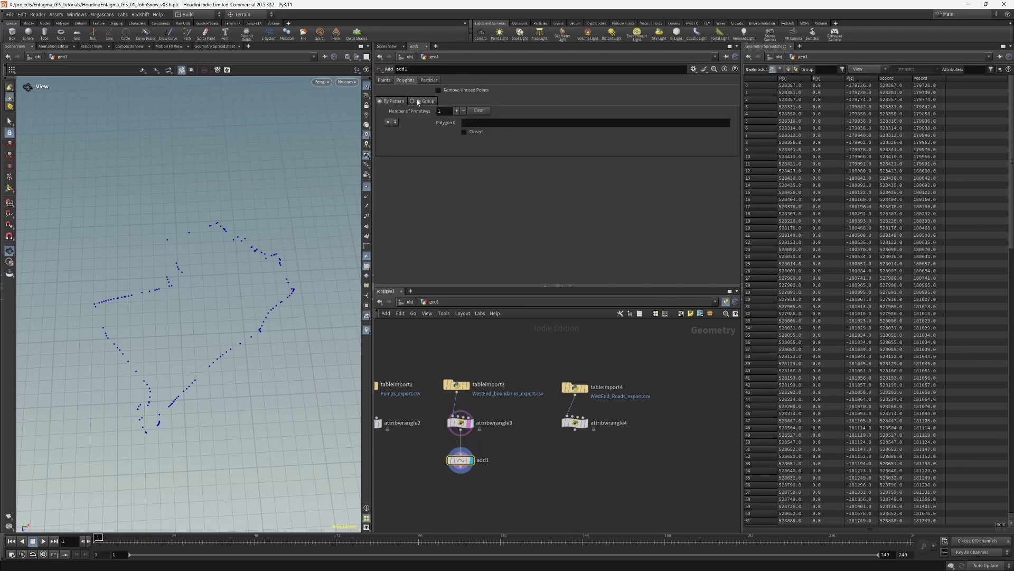
{"action": "left_click", "coordinate": [417, 101]}
Step: Connect an Add node after the roads wrangle attribwrangle4 and display it
{"action": "middle_click_drag", "start_coordinate": [471, 466], "coordinate": [425, 458]}
{"action": "left_click_drag", "start_coordinate": [425, 457], "coordinate": [486, 449]}
{"action": "type", "text": "null"}
{"action": "key", "text": "Return"}
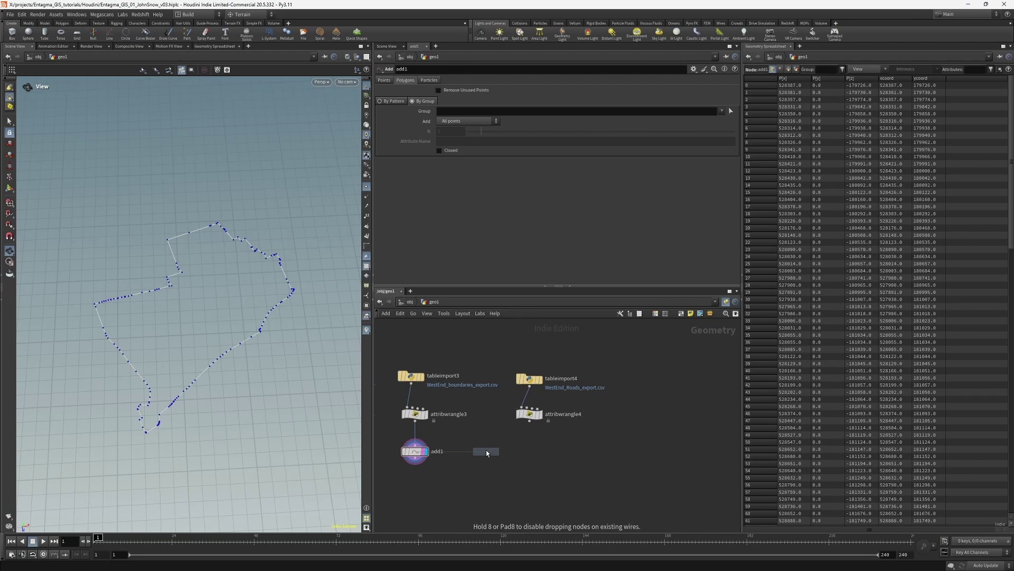
{"action": "left_click", "coordinate": [533, 457]}
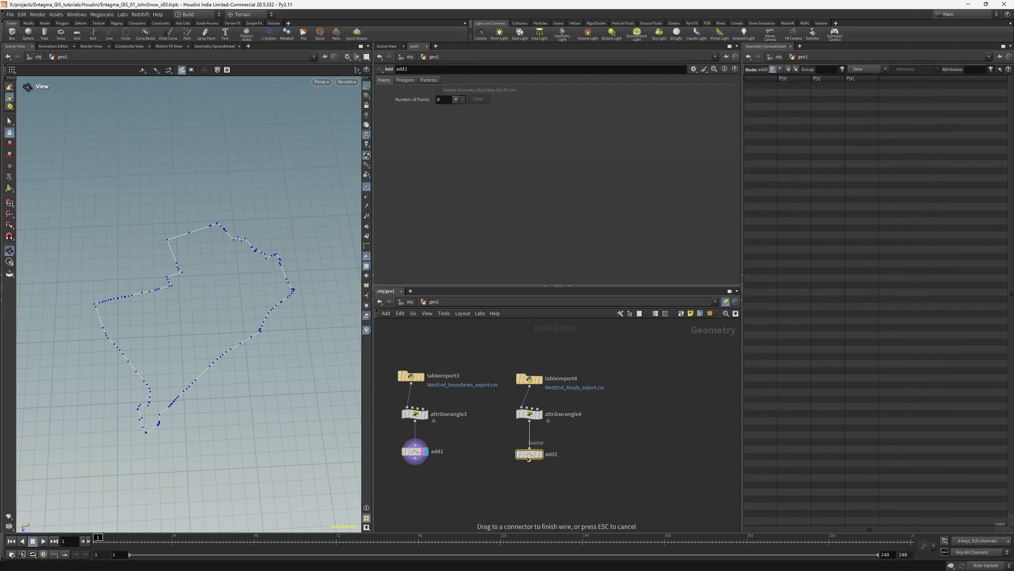
{"action": "left_click", "coordinate": [539, 454]}
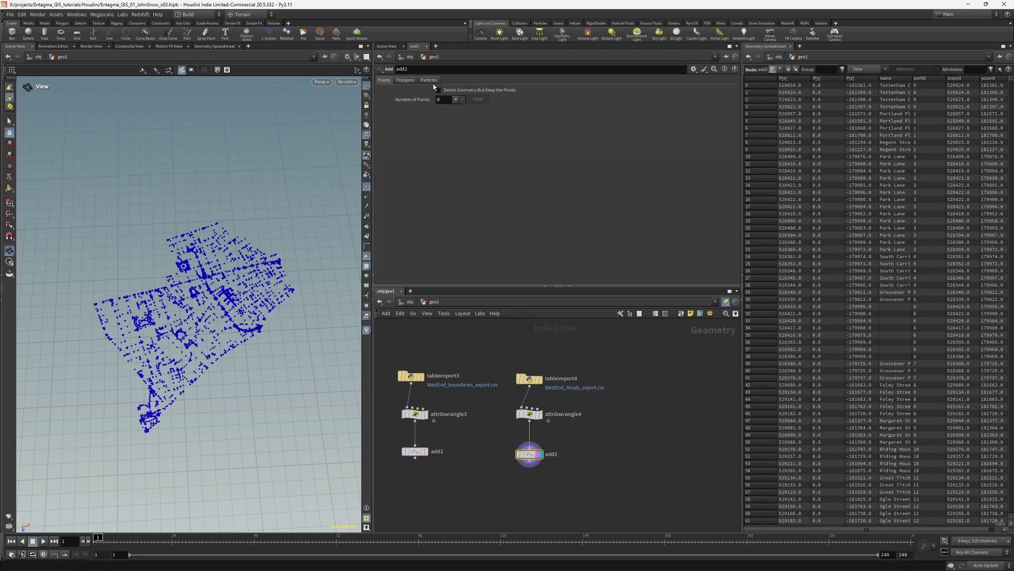
Step: Set the roads Add node to create polygons By Group, adding By Attribute with the attribute name partID
{"action": "left_click", "coordinate": [406, 81]}
{"action": "left_click", "coordinate": [412, 101]}
{"action": "left_click", "coordinate": [465, 121]}
{"action": "left_click", "coordinate": [476, 159]}
{"action": "left_click", "coordinate": [472, 111]}
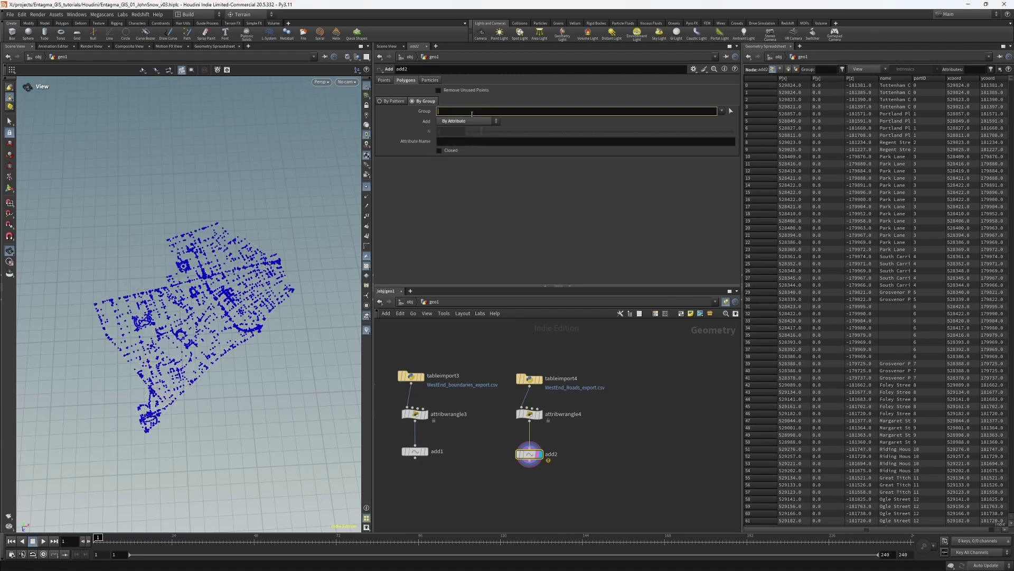
{"action": "left_click", "coordinate": [466, 140]}
{"action": "key", "text": "Return"}
Step: Connect a Sweep node after the roads Add node, display it, and set its surface shape to Round Tube
{"action": "key", "text": "h"}
{"action": "key", "text": "Tab"}
{"action": "type", "text": "sw"}
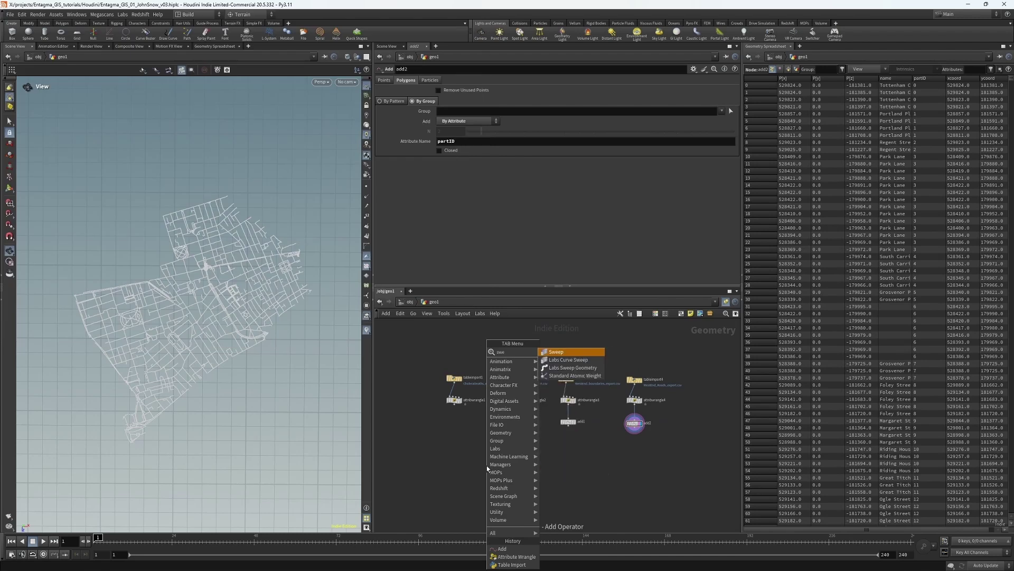
{"action": "key", "text": "Return"}
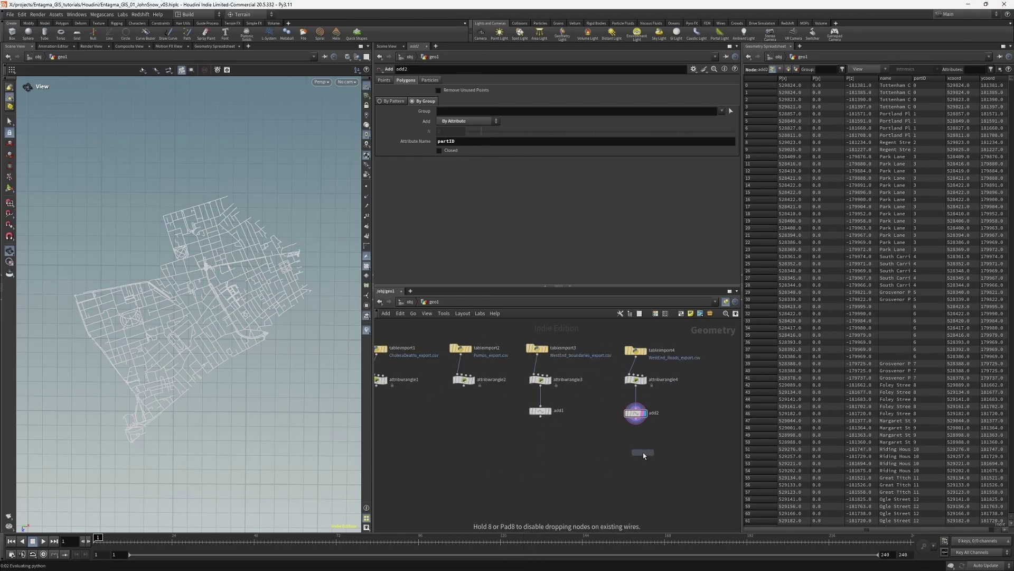
{"action": "left_click", "coordinate": [642, 452]}
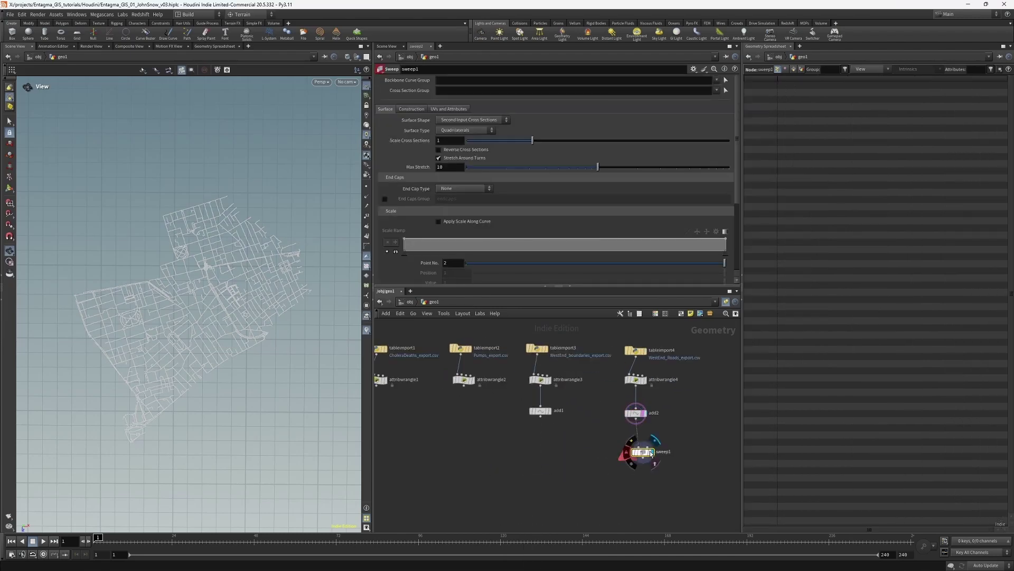
{"action": "left_click", "coordinate": [472, 121]}
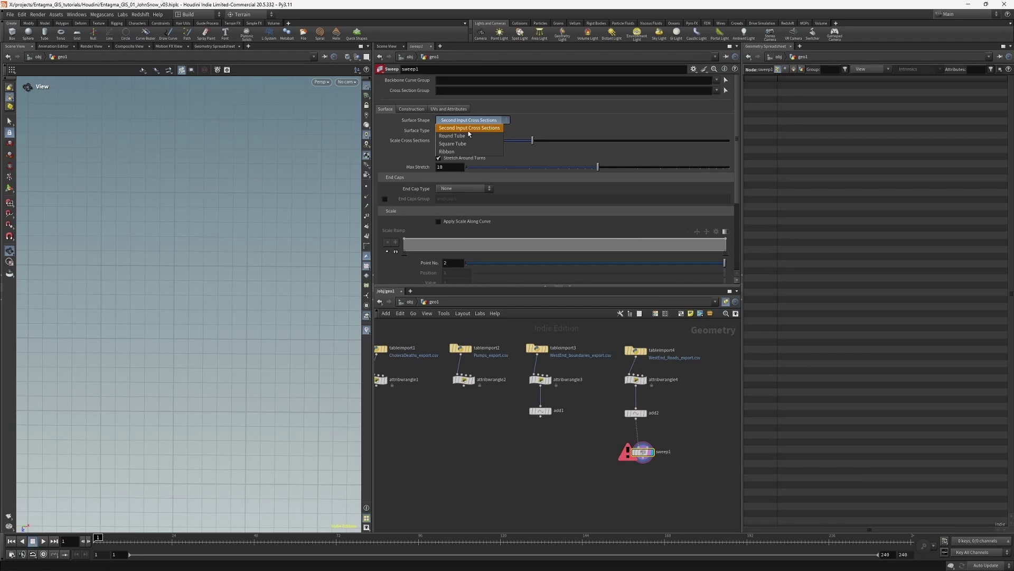
{"action": "left_click", "coordinate": [470, 136]}
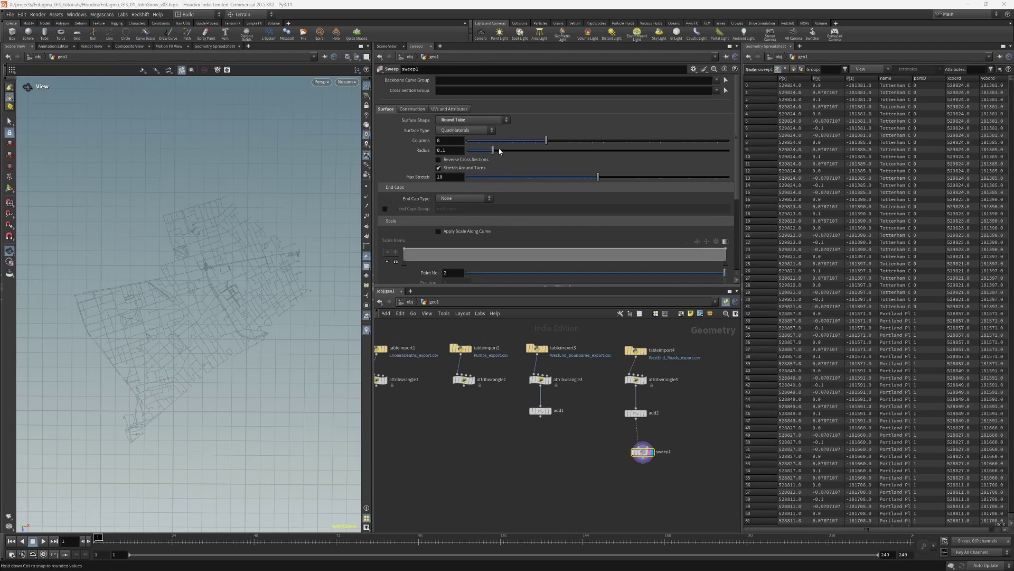
Step: Set the radius of the roads' swept tubes to 2.1
{"action": "left_click_drag", "start_coordinate": [502, 151], "coordinate": [550, 159]}
{"action": "key", "text": "ctrl+z"}
{"action": "middle_click_drag", "start_coordinate": [454, 150], "coordinate": [510, 139]}
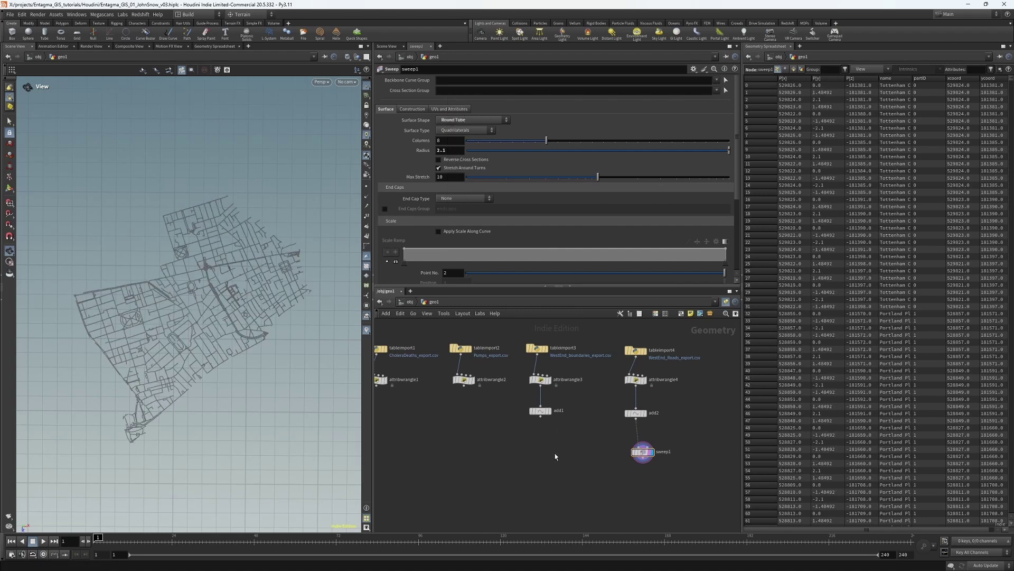
Step: Combine the boundary Add node and the roads Sweep node in a Merge node and display it
{"action": "scroll", "coordinate": [555, 456], "scroll_direction": "down", "scroll_amount": 1}
{"action": "key", "text": "Tab"}
{"action": "key", "text": "Return"}
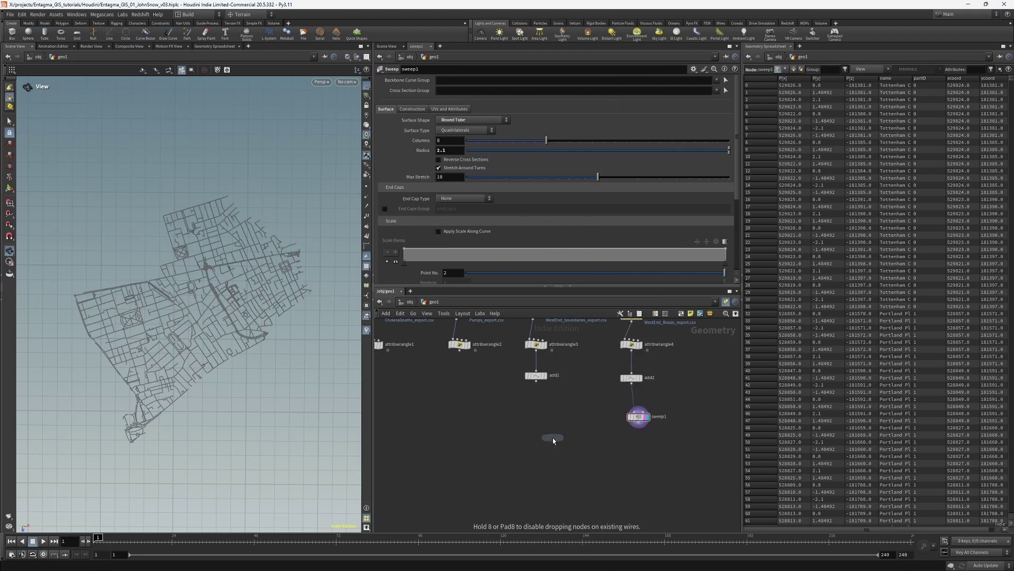
{"action": "left_click", "coordinate": [561, 438]}
{"action": "left_click_drag", "start_coordinate": [641, 427], "coordinate": [573, 442]}
{"action": "left_click", "coordinate": [572, 440]}
Step: Make the boundary Add node's polygon closed
{"action": "left_click", "coordinate": [536, 375]}
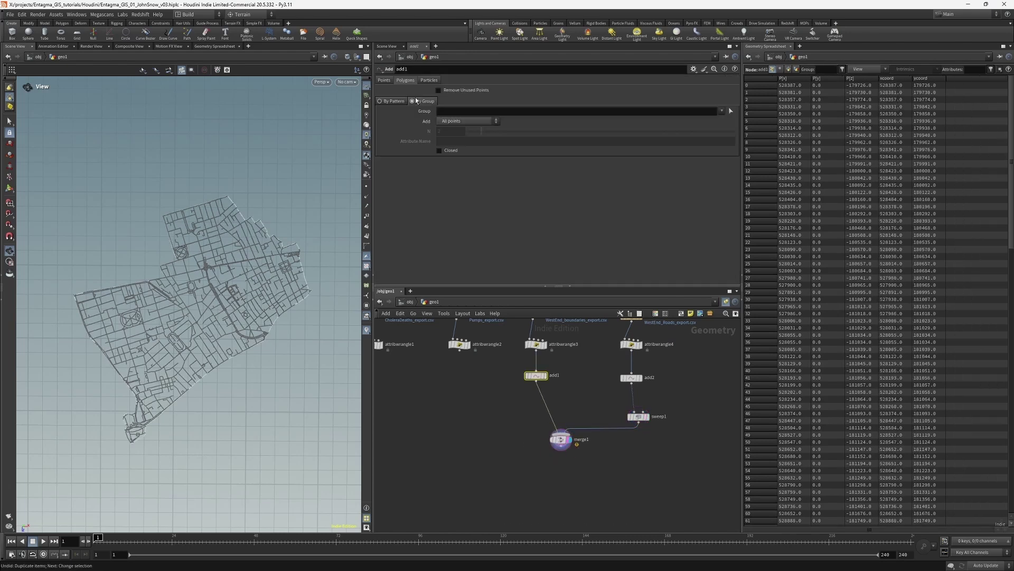
{"action": "left_click", "coordinate": [439, 151]}
{"action": "left_click", "coordinate": [484, 486]}
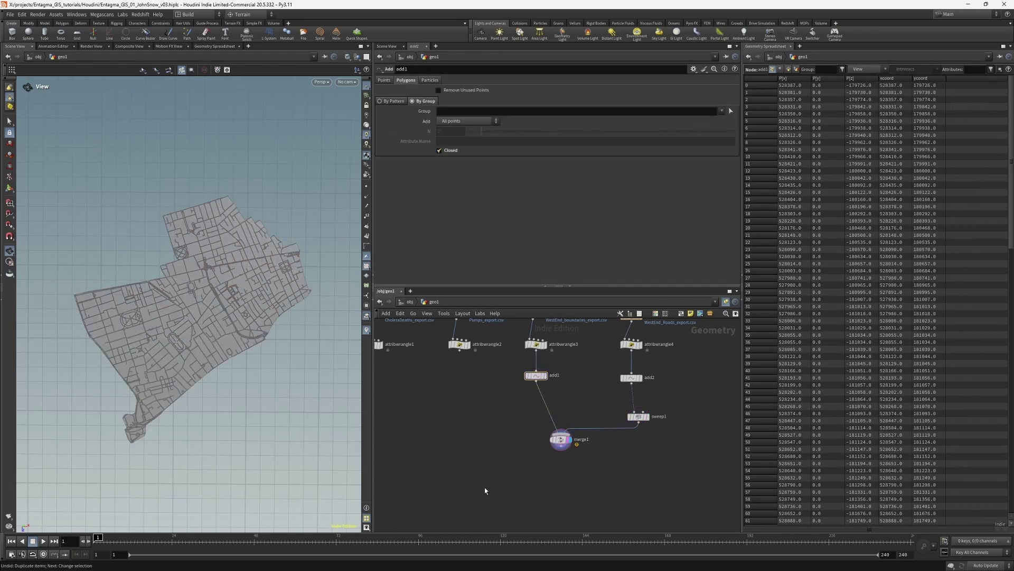
{"action": "scroll", "coordinate": [233, 301], "scroll_direction": "up", "scroll_amount": 3}
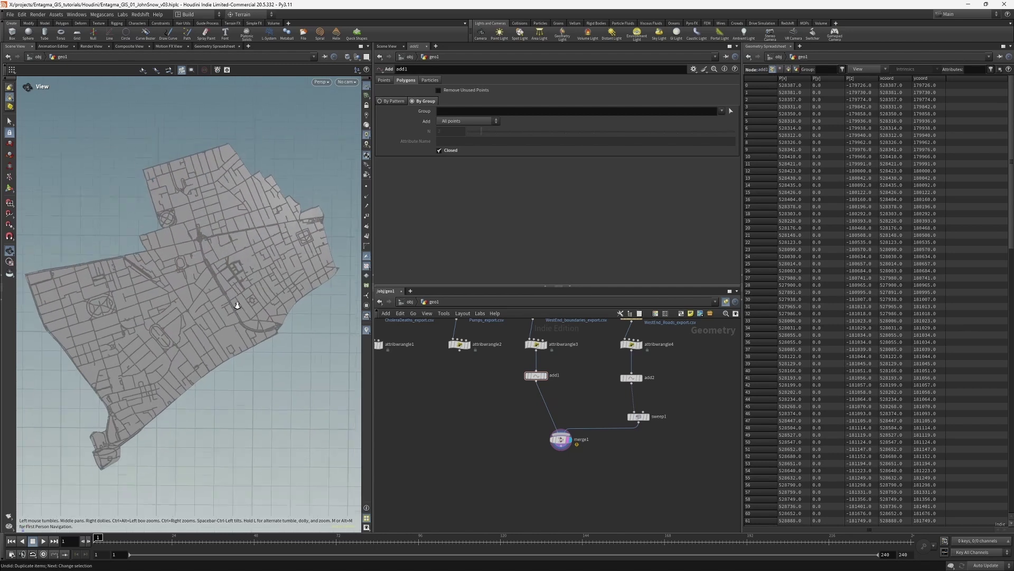
Step: Place a Sphere node beside the cholera deaths branch
{"action": "key", "text": "Tab"}
{"action": "type", "text": "sphere"}
{"action": "key", "text": "Return"}
{"action": "left_click", "coordinate": [417, 377]}
Step: Add a Copy to Points node that copies the sphere onto the cholera deaths wrangle's points
{"action": "key", "text": "Tab"}
{"action": "type", "text": "c"}
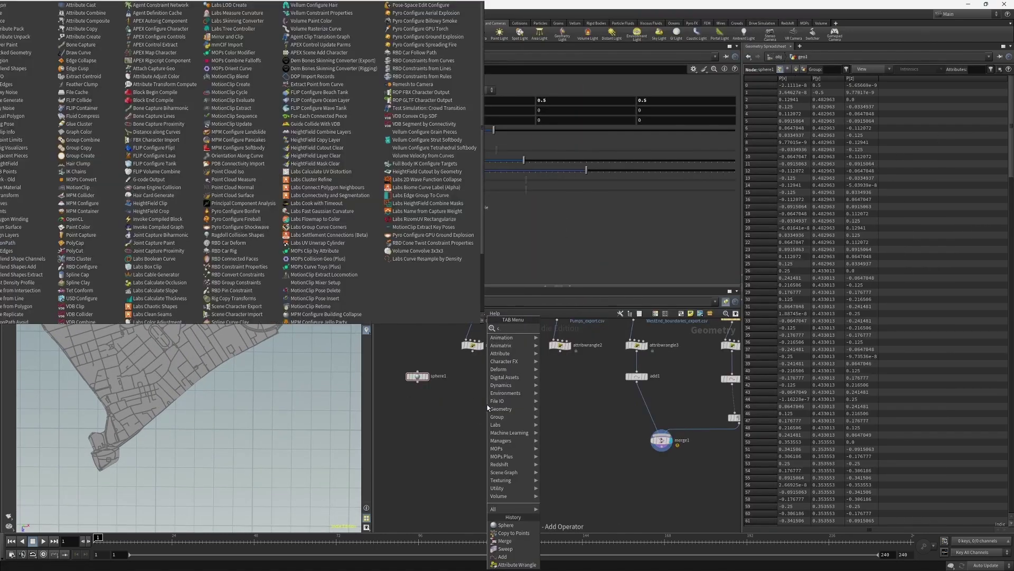
{"action": "type", "text": "opyto"}
{"action": "key", "text": "Down"}
{"action": "key", "text": "Return"}
{"action": "left_click", "coordinate": [487, 405]}
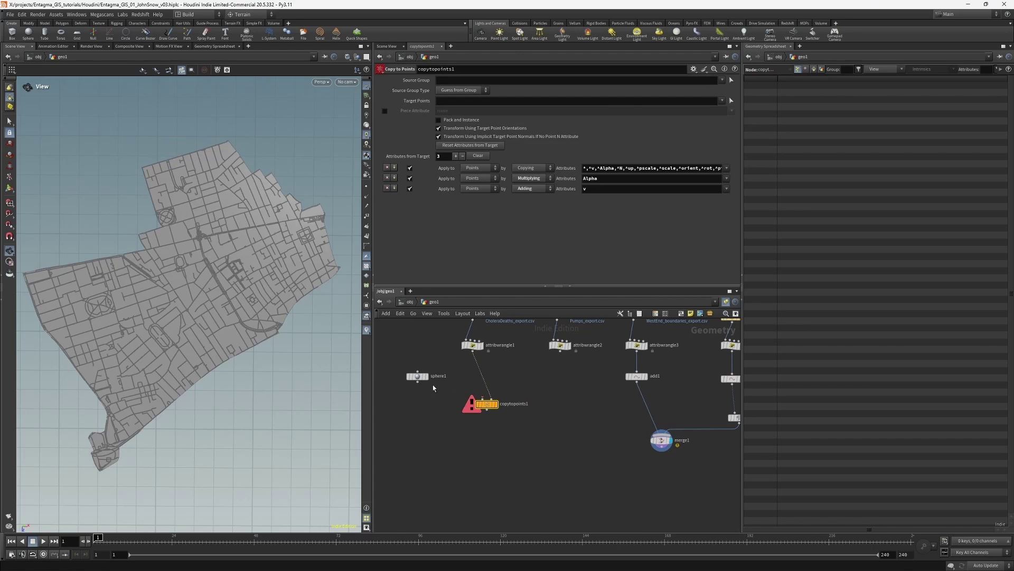
{"action": "left_click", "coordinate": [496, 406]}
{"action": "left_click_drag", "start_coordinate": [486, 405], "coordinate": [473, 410]}
Step: Set the sphere's uniform scale to 4.82 and wire the cholera deaths Copy to Points node into the merge
{"action": "left_click", "coordinate": [417, 377]}
{"action": "left_click_drag", "start_coordinate": [493, 129], "coordinate": [596, 129]}
{"action": "left_click_drag", "start_coordinate": [472, 420], "coordinate": [655, 434]}
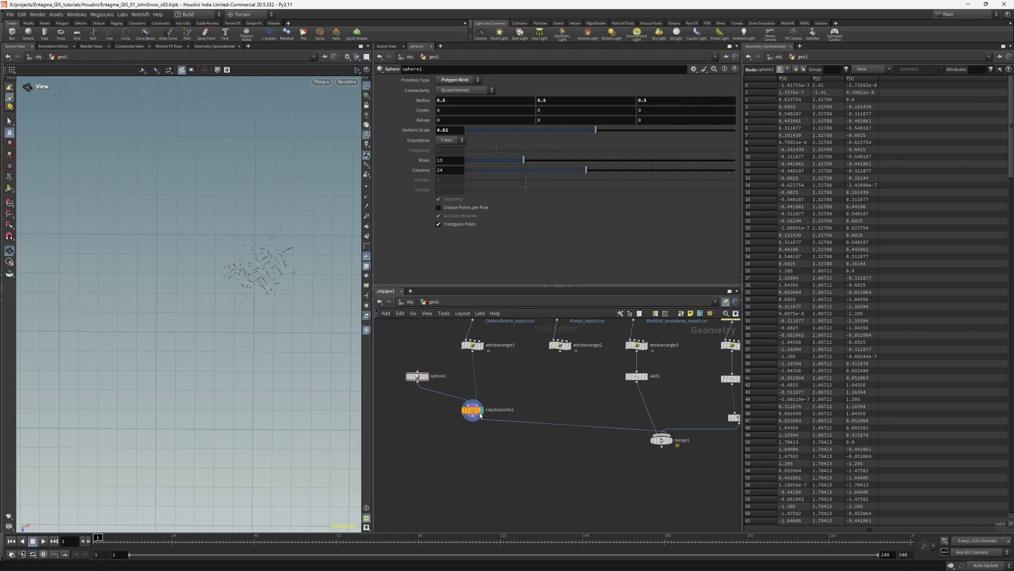
Step: Duplicate the Copy to Points node for the pumps wrangle's points and append a displayed Output node after the merge
{"action": "left_click_drag", "start_coordinate": [478, 412], "coordinate": [576, 411], "text": "alt"}
{"action": "left_click_drag", "start_coordinate": [560, 351], "coordinate": [590, 401]}
{"action": "key", "text": "Tab"}
{"action": "key", "text": "Tab"}
{"action": "key", "text": "Return"}
{"action": "left_click", "coordinate": [669, 474]}
Step: Insert a Color node after the cholera deaths wrangle and set its color to red (1, 0, 0)
{"action": "key", "text": "Tab"}
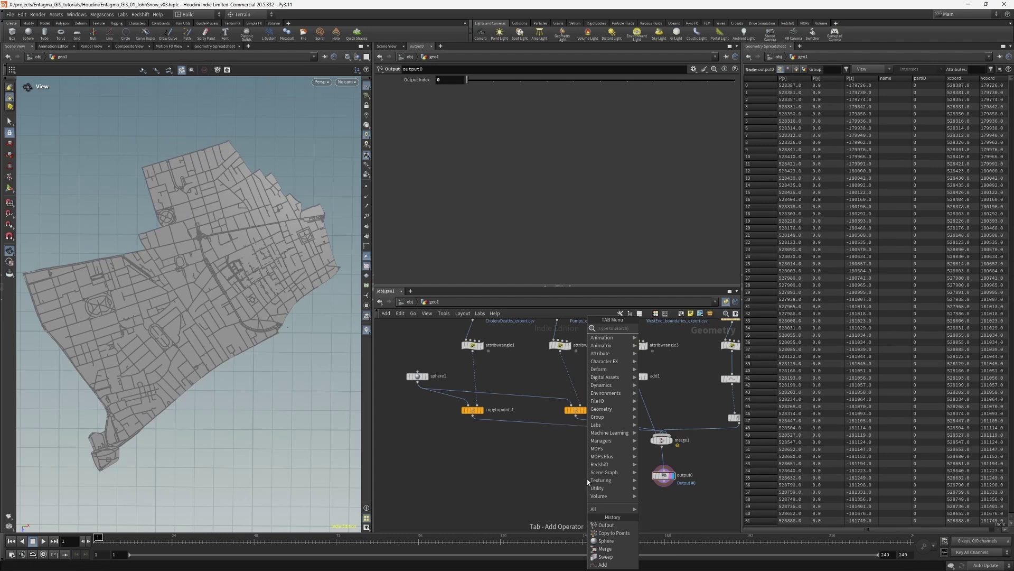
{"action": "type", "text": "color"}
{"action": "key", "text": "Return"}
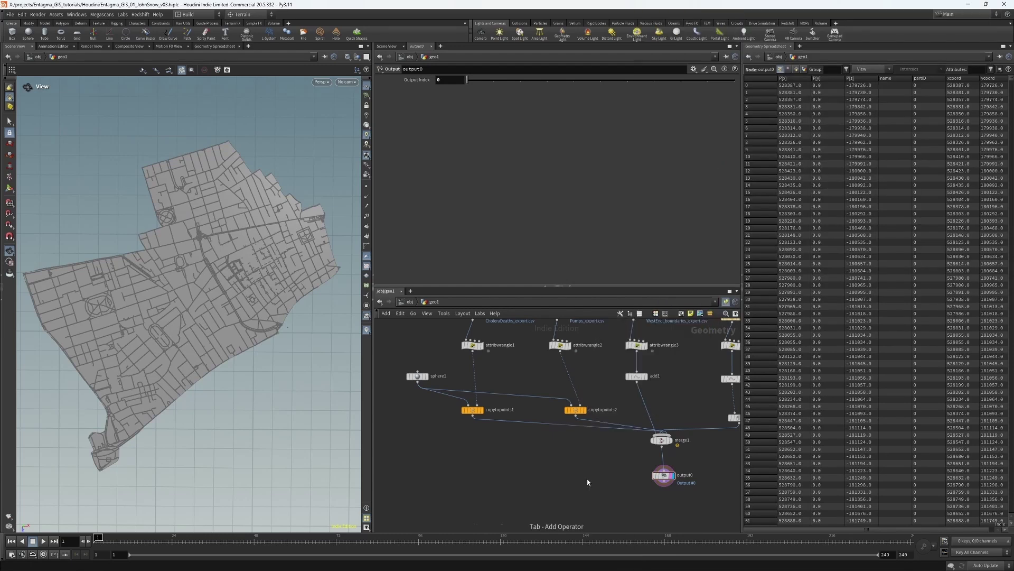
{"action": "left_click", "coordinate": [477, 369]}
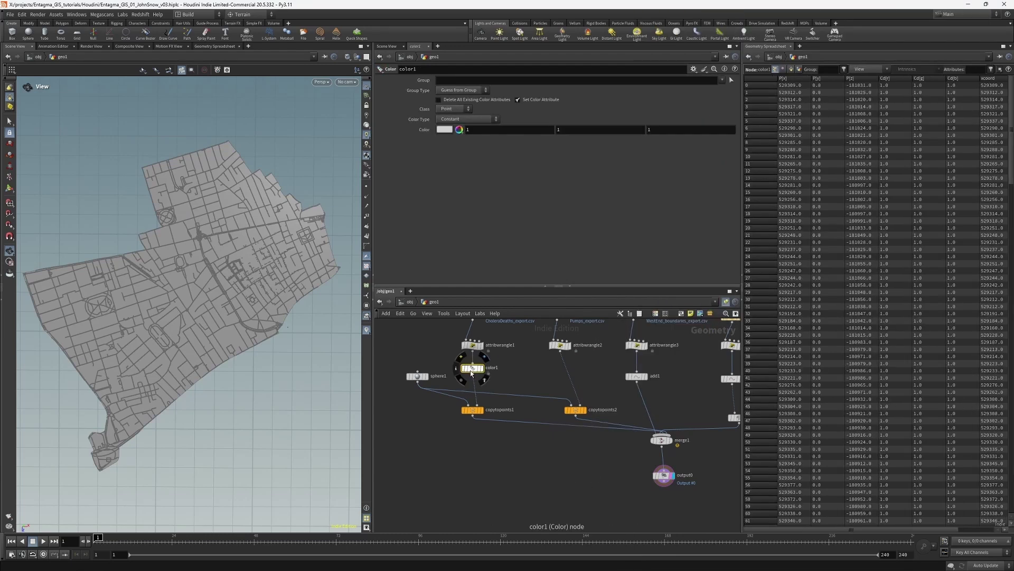
{"action": "left_click", "coordinate": [481, 129]}
{"action": "key", "text": "Tab"}
{"action": "type", "text": "0"}
{"action": "key", "text": "Tab"}
{"action": "type", "text": "0"}
{"action": "key", "text": "Tab"}
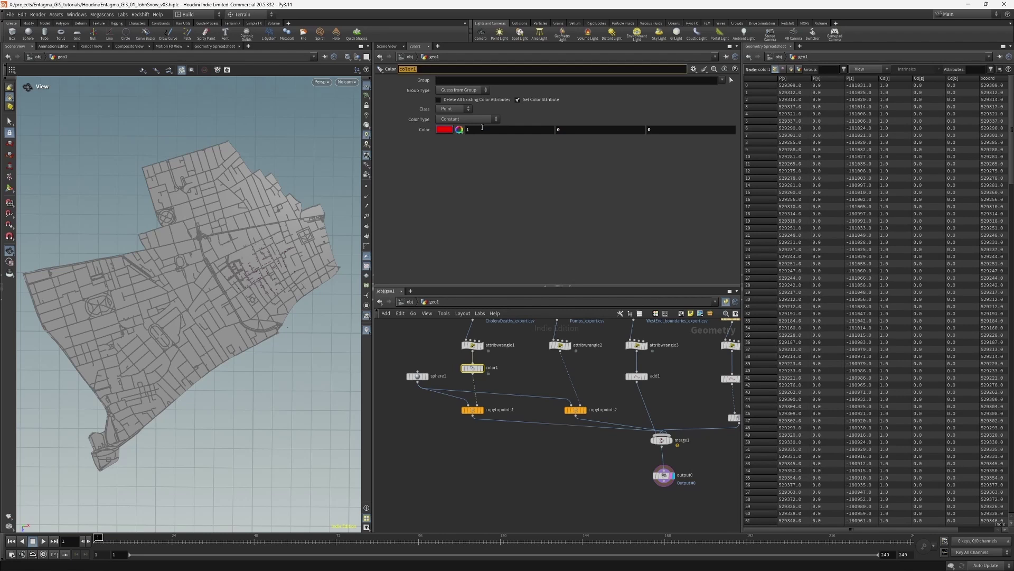
Step: Duplicate the Color node onto the pumps branch and set its color to blue (0, 0.5, 1)
{"action": "left_click_drag", "start_coordinate": [468, 368], "coordinate": [571, 368], "text": "alt"}
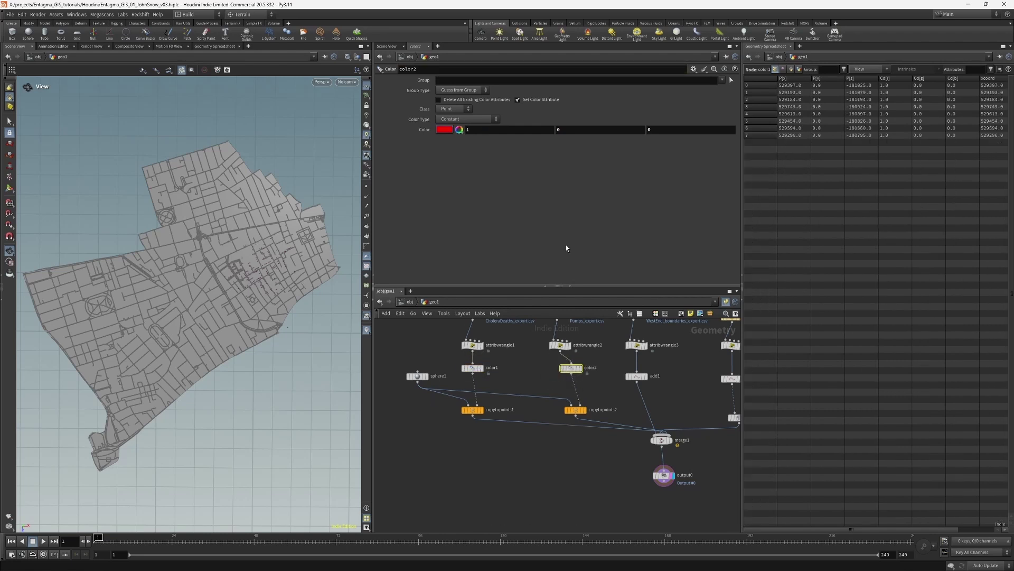
{"action": "left_click", "coordinate": [446, 130]}
{"action": "left_click", "coordinate": [505, 71]}
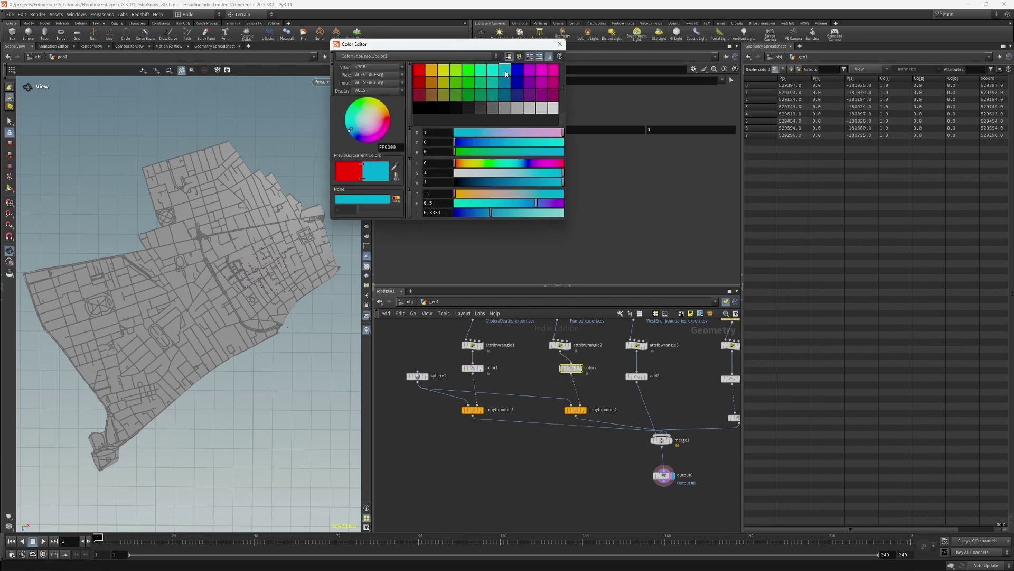
{"action": "left_click", "coordinate": [559, 44]}
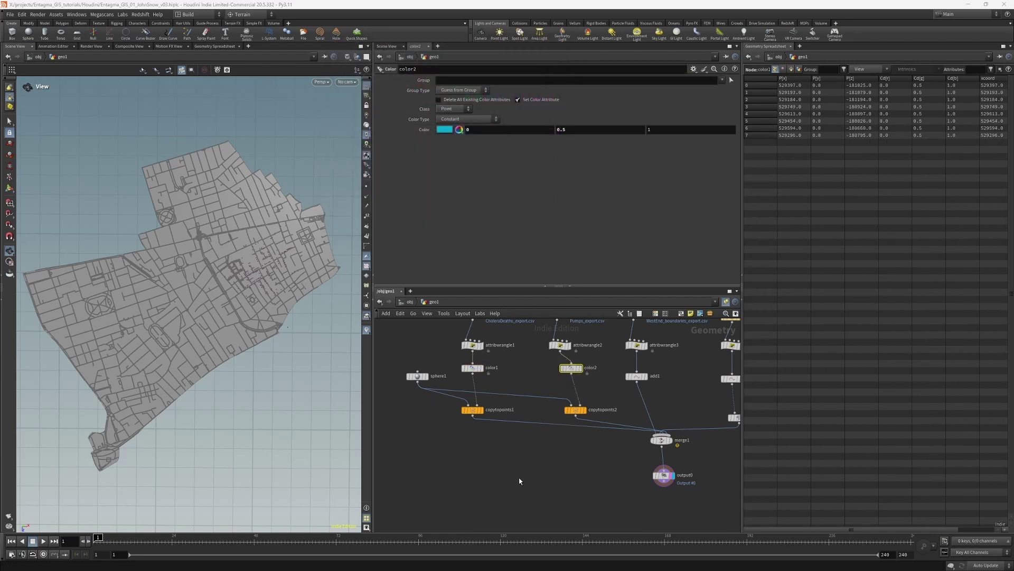
Step: Set the sphere's uniform scale to 11.82 and inspect the death and pump markers up close
{"action": "left_click", "coordinate": [417, 376]}
{"action": "middle_click_drag", "start_coordinate": [441, 110], "coordinate": [497, 117]}
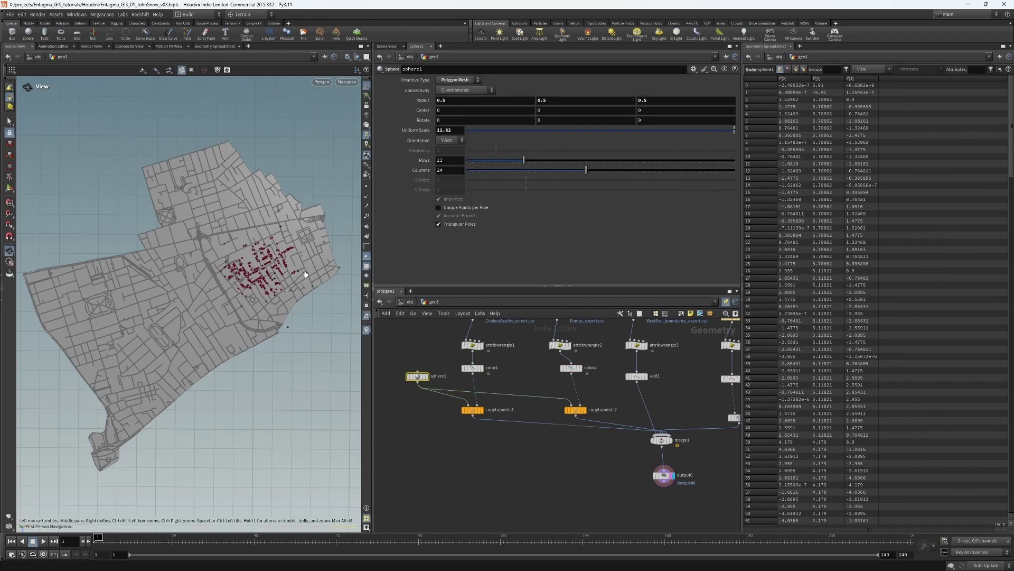
{"action": "scroll", "coordinate": [305, 274], "scroll_direction": "up", "scroll_amount": 10}
{"action": "scroll", "coordinate": [251, 274], "scroll_direction": "down", "scroll_amount": 1}
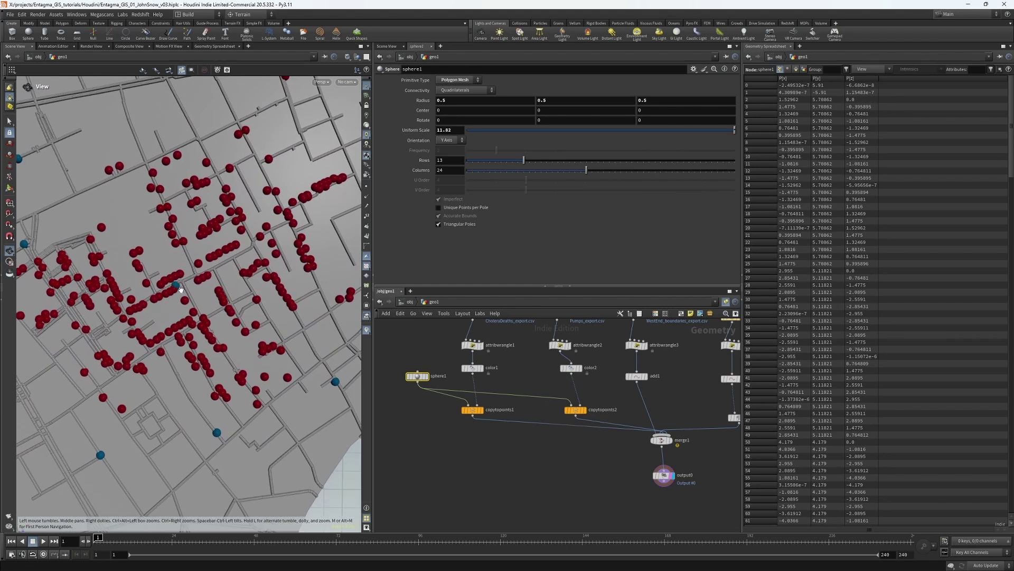
{"action": "scroll", "coordinate": [168, 303], "scroll_direction": "down", "scroll_amount": 5}
Step: Move the Output node further below the merge, then insert and display a Match Size node between them
{"action": "middle_click_drag", "start_coordinate": [655, 476], "coordinate": [620, 432]}
{"action": "left_click_drag", "start_coordinate": [629, 432], "coordinate": [626, 499]}
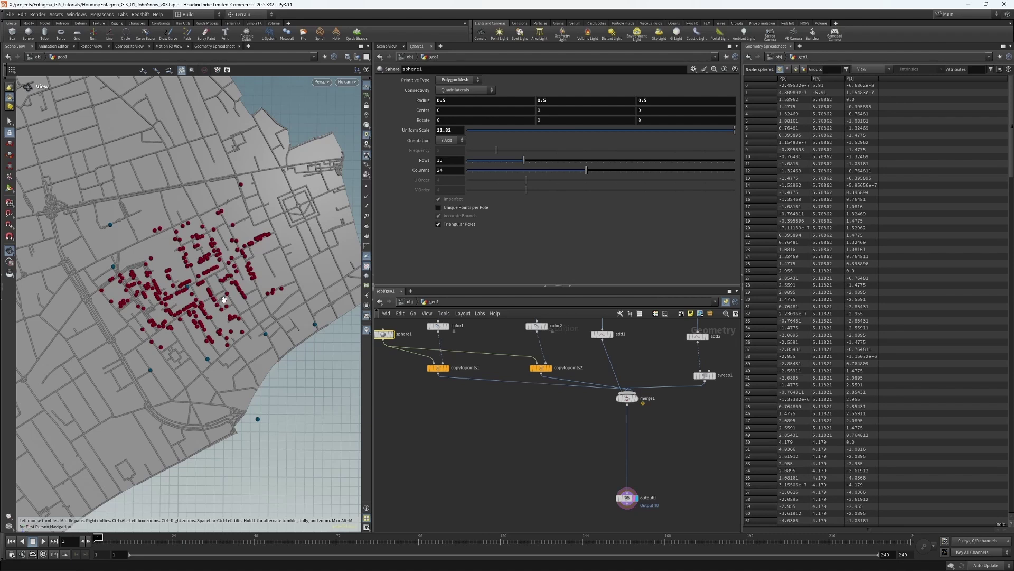
{"action": "left_click", "coordinate": [548, 464]}
{"action": "key", "text": "Tab"}
{"action": "type", "text": "match"}
{"action": "key", "text": "Return"}
{"action": "left_click", "coordinate": [627, 421]}
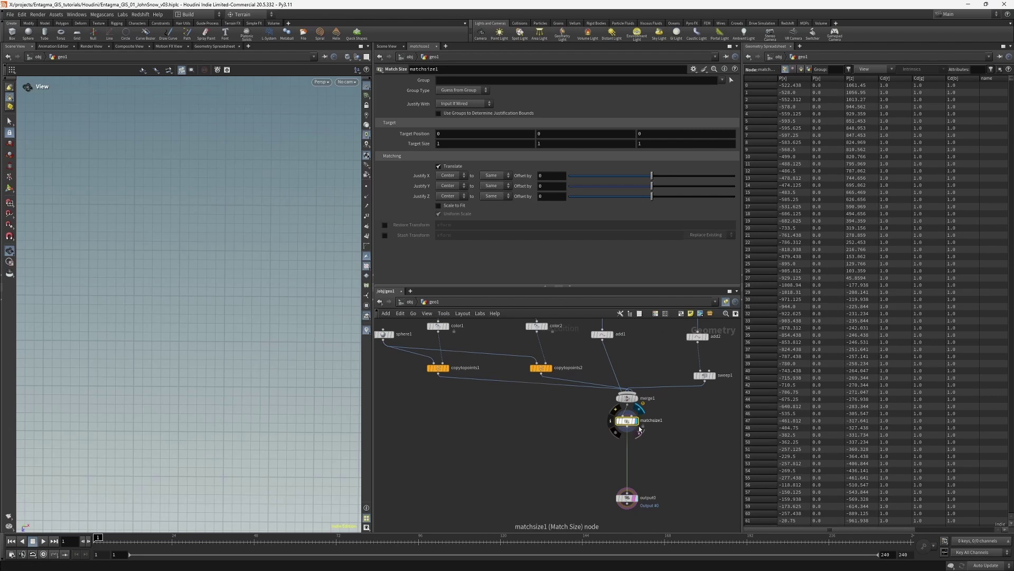
{"action": "key", "text": "f"}
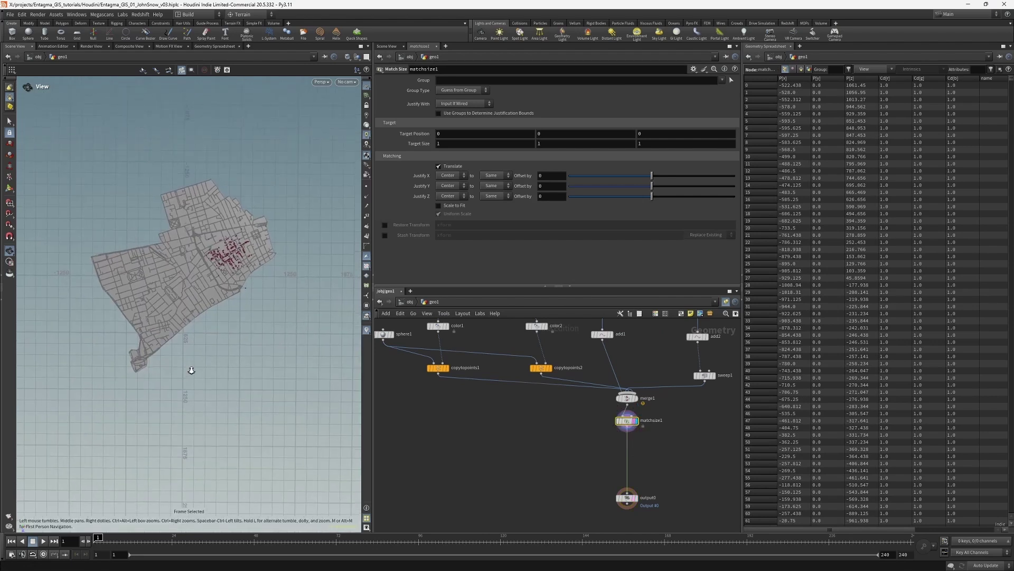
{"action": "scroll", "coordinate": [174, 227], "scroll_direction": "up", "scroll_amount": 3}
Step: Insert a Transform node after the Match Size node, display it, and set its uniform scale to 0.03
{"action": "key", "text": "Tab"}
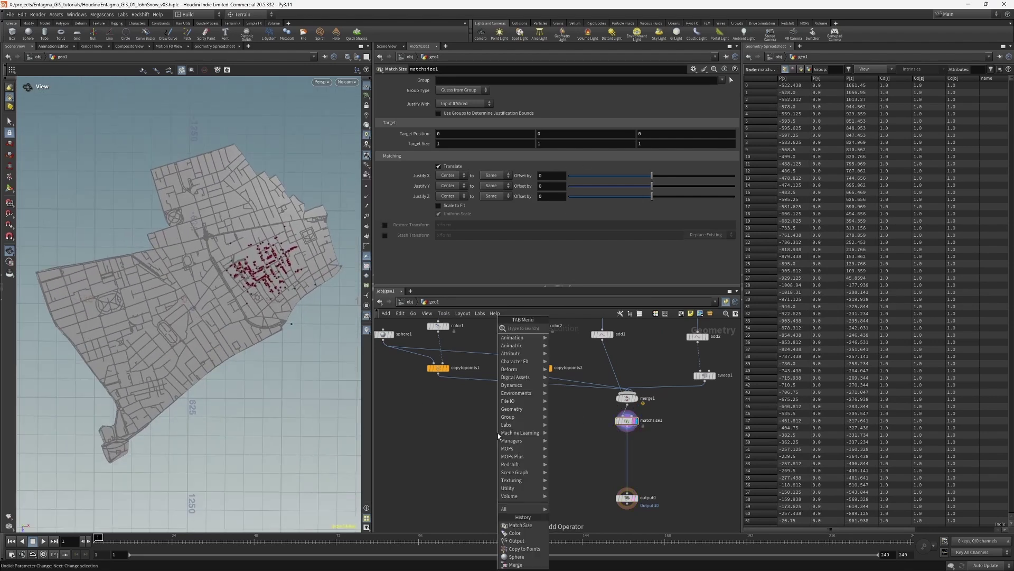
{"action": "type", "text": "transf"}
{"action": "key", "text": "Return"}
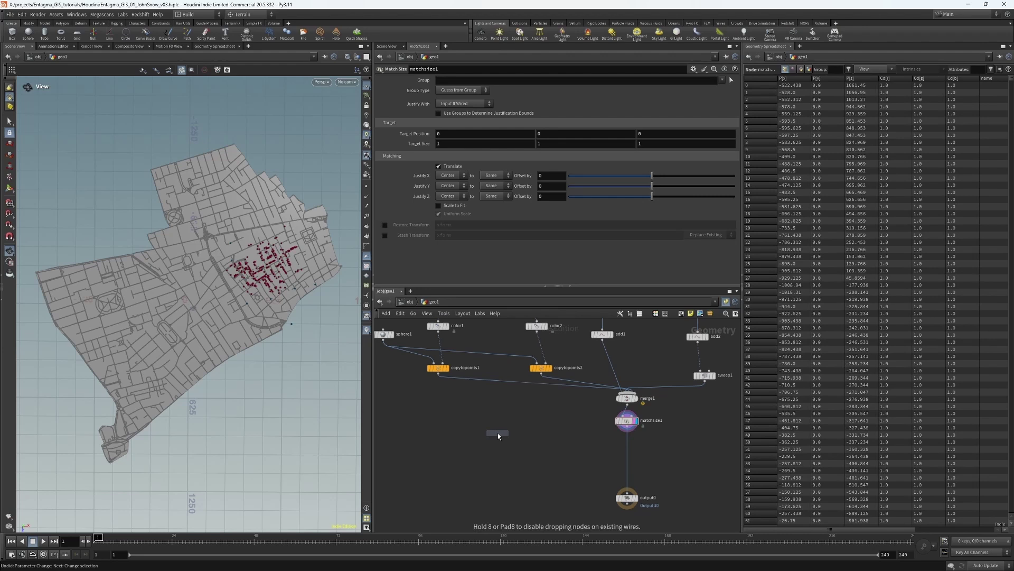
{"action": "left_click", "coordinate": [630, 443]}
{"action": "left_click", "coordinate": [636, 442]}
{"action": "left_click_drag", "start_coordinate": [486, 152], "coordinate": [467, 153]}
{"action": "key", "text": "f"}
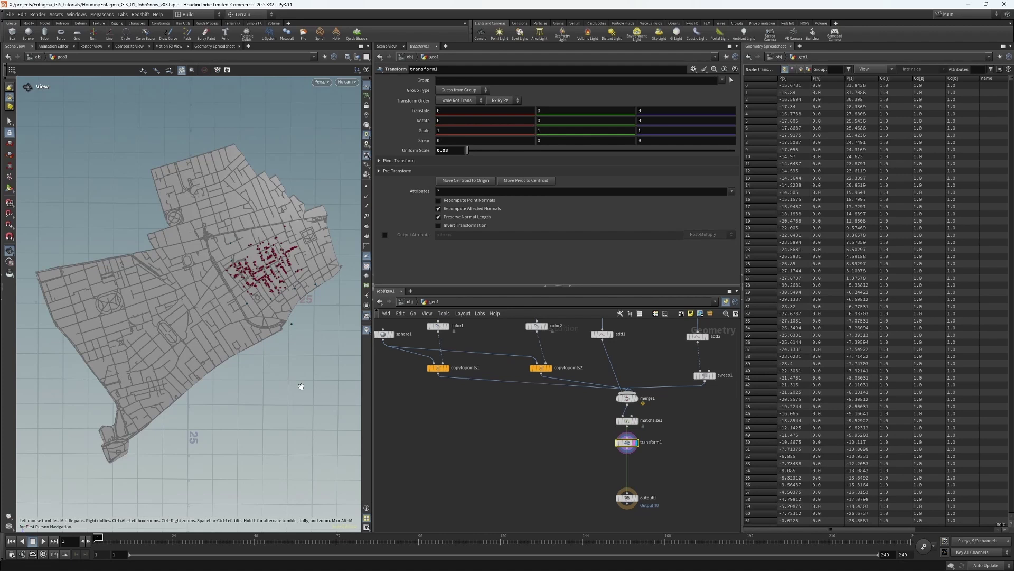